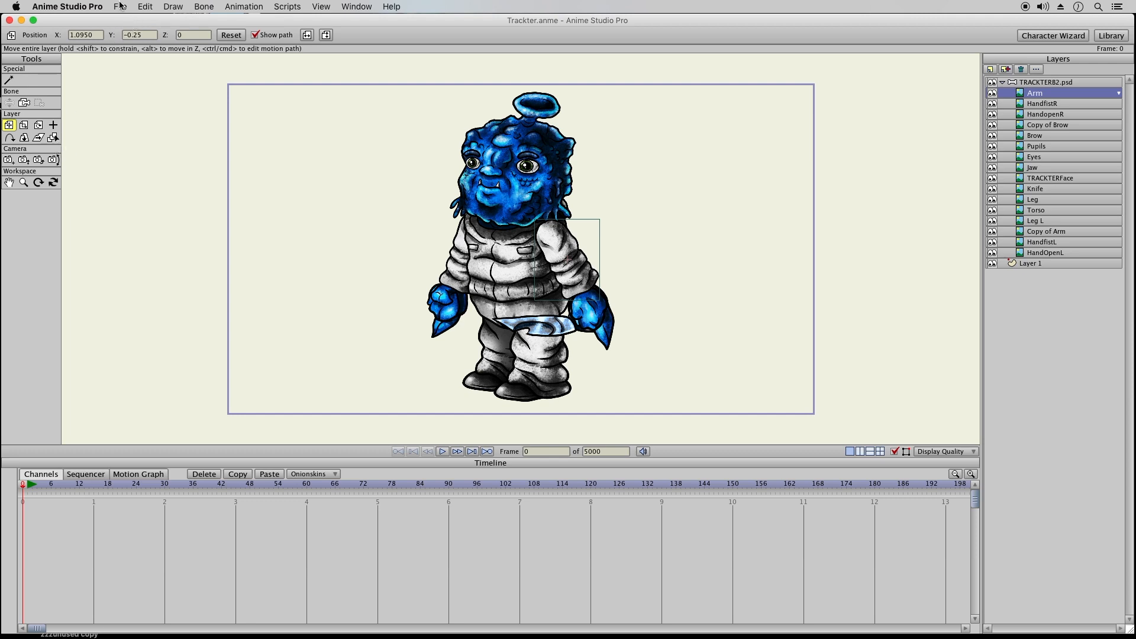
Add bones to the TRACKTERB2.psd layer for both arms, the torso, the head and both legs.
left_click(120, 6)
left_click(143, 395)
left_click(1007, 84)
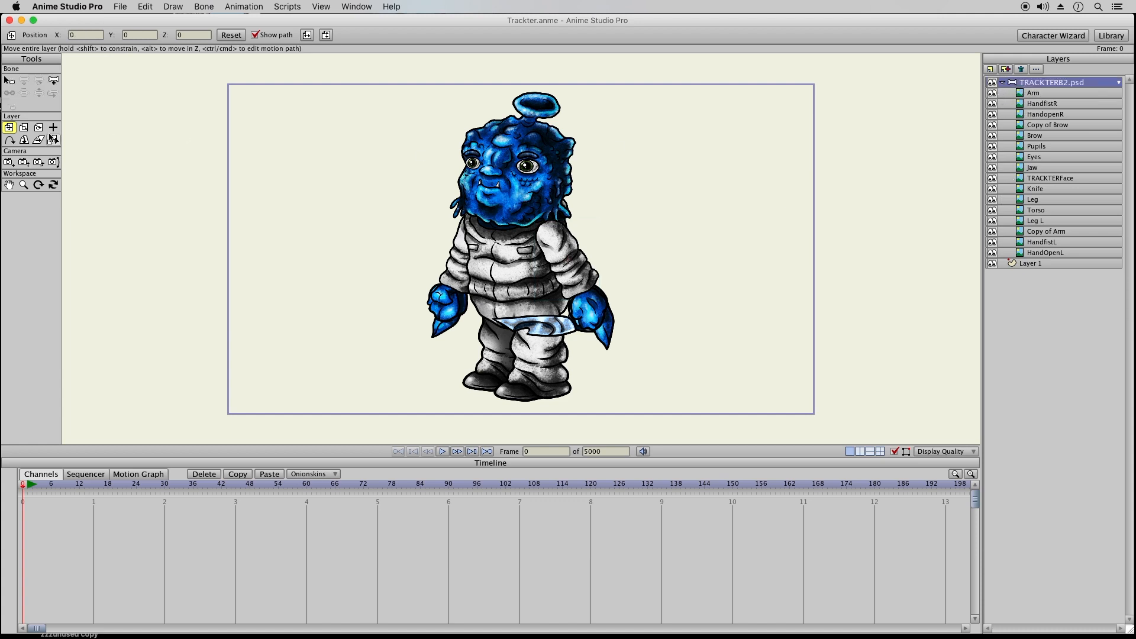
left_click(54, 81)
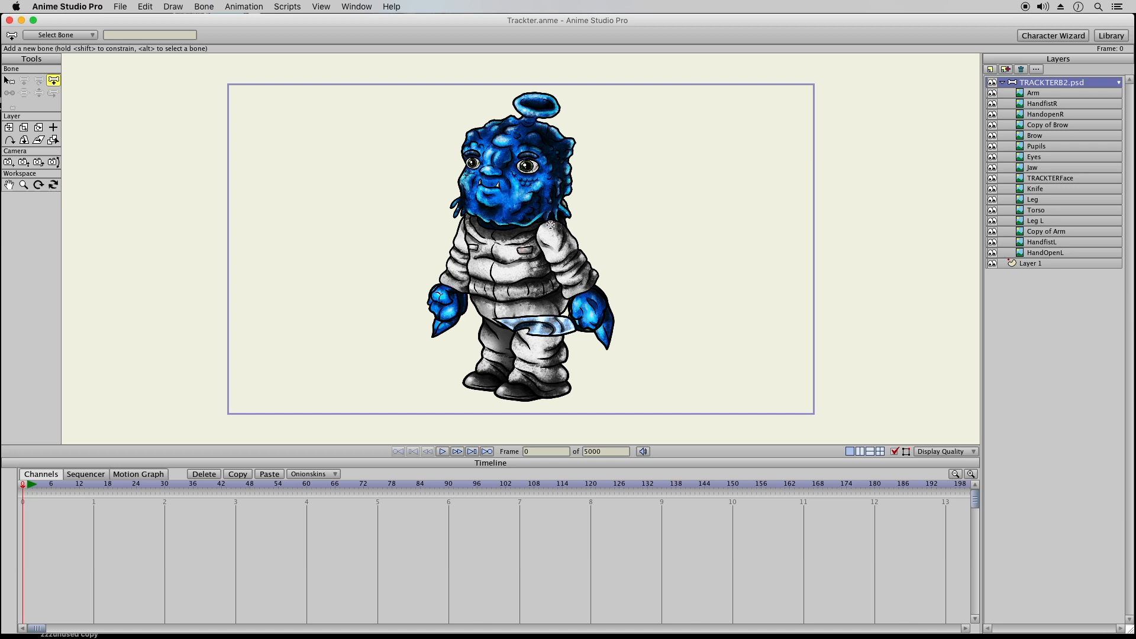
left_click_drag(548, 224, 607, 334)
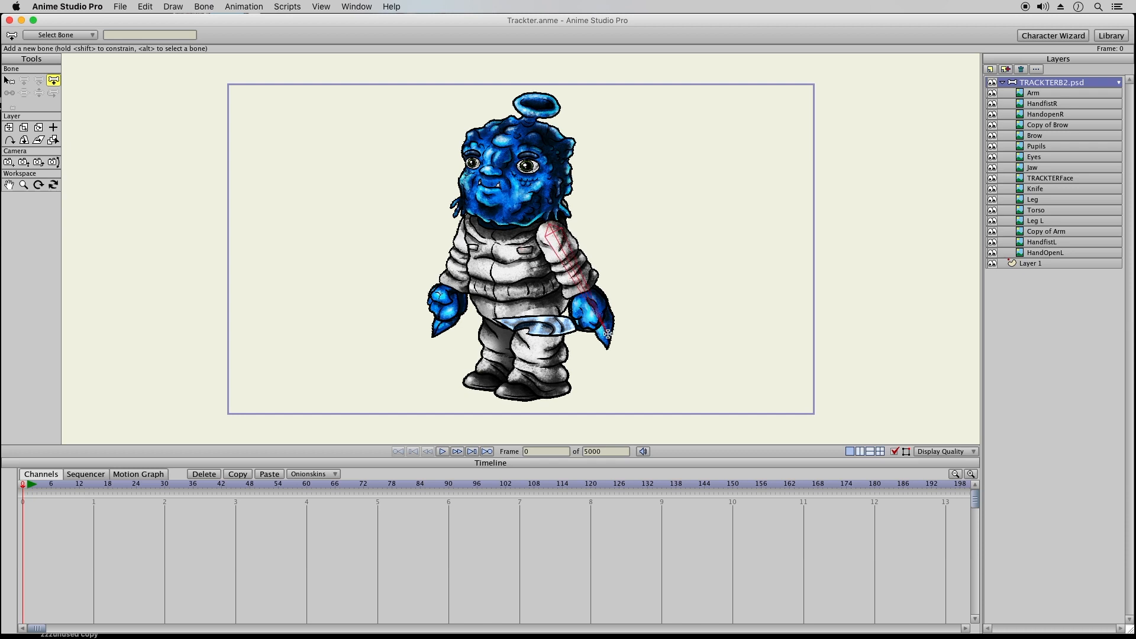
left_click_drag(509, 232, 512, 337)
left_click_drag(468, 220, 431, 320)
left_click_drag(508, 209, 511, 135)
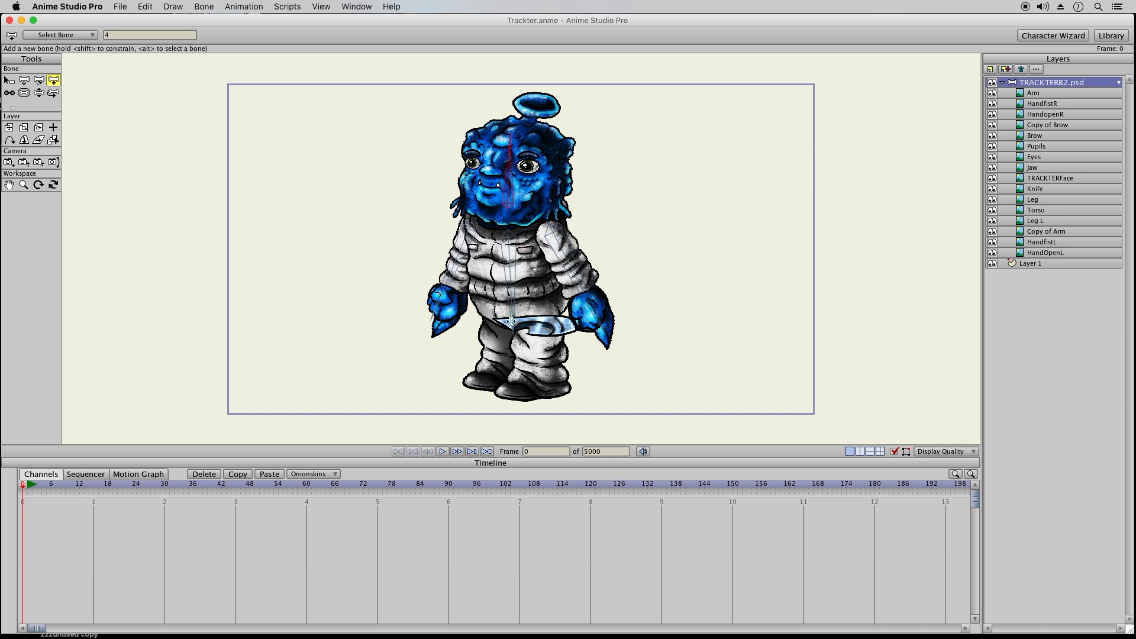
left_click_drag(543, 342, 542, 391)
left_click_drag(486, 339, 480, 392)
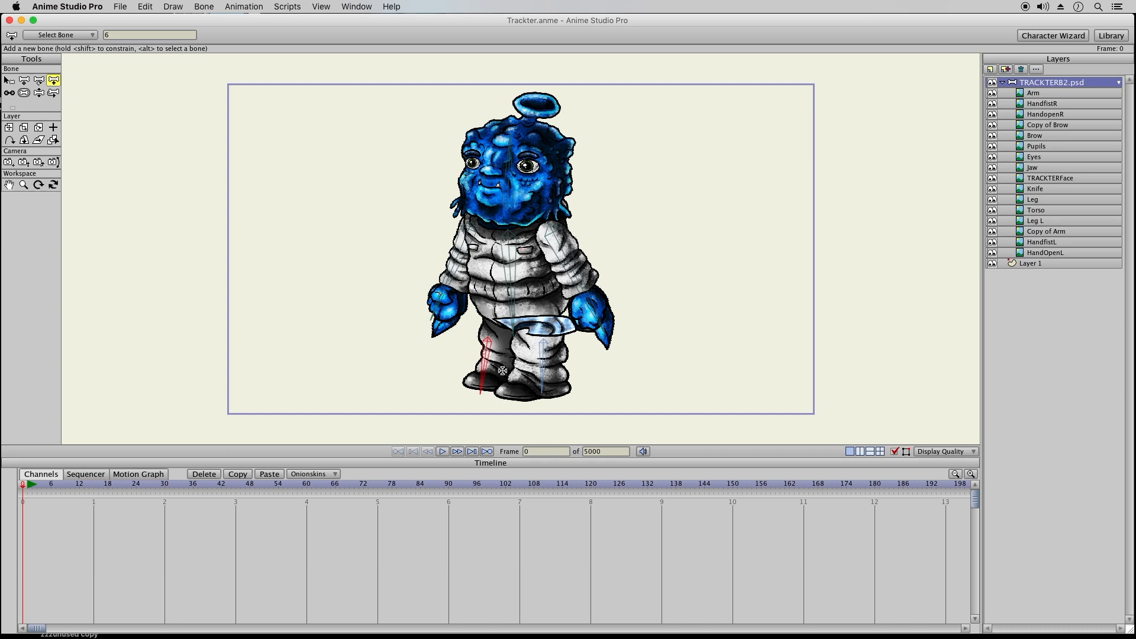
Test how the character deforms by manipulating its arm, head and leg bones.
left_click(39, 95)
mouse_move(571, 297)
left_mouse_down()
mouse_move(594, 337)
mouse_move(564, 300)
left_mouse_up()
left_click_drag(379, 277, 355, 253)
left_click_drag(578, 172, 524, 149)
left_click_drag(456, 417, 497, 438)
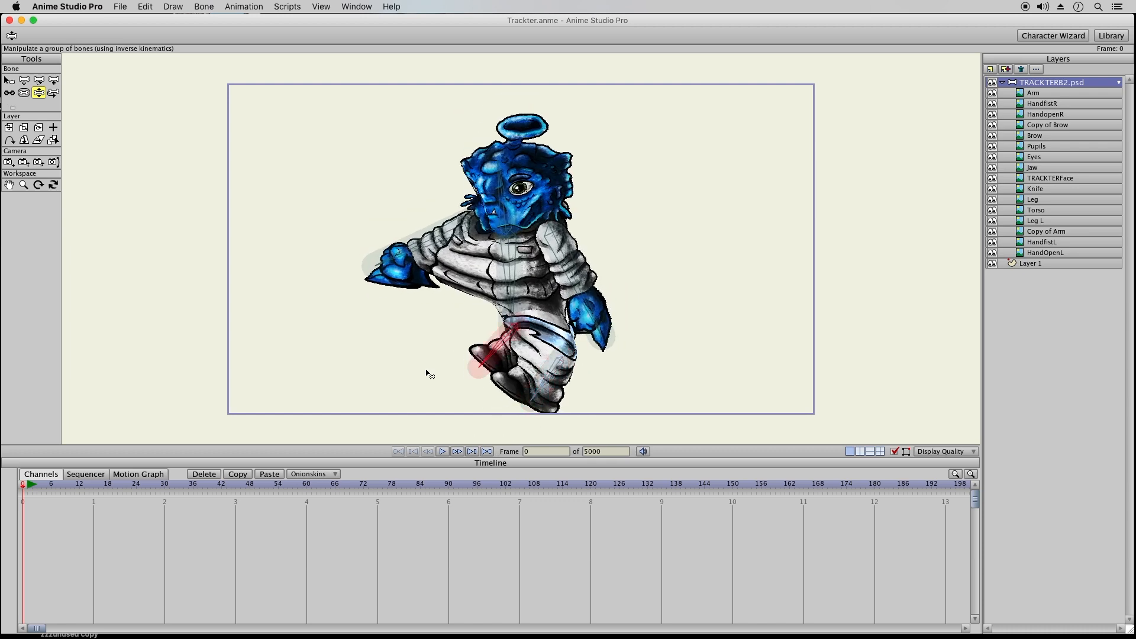
left_click_drag(426, 373, 595, 369)
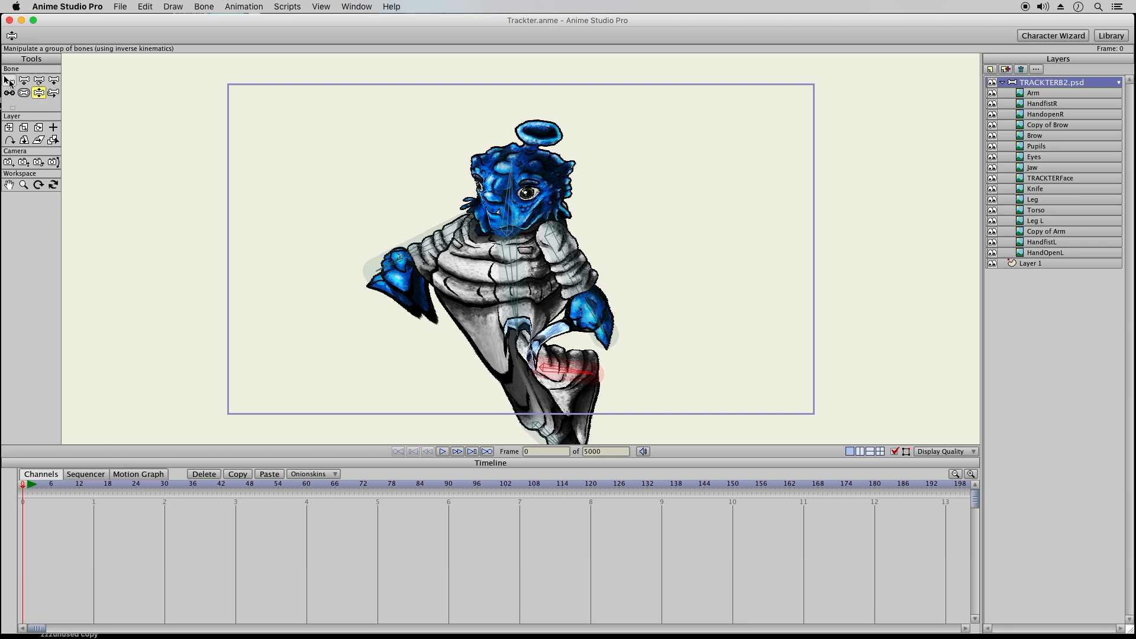
Delete all the bones from the TRACKTERB2.psd layer.
left_click(10, 82)
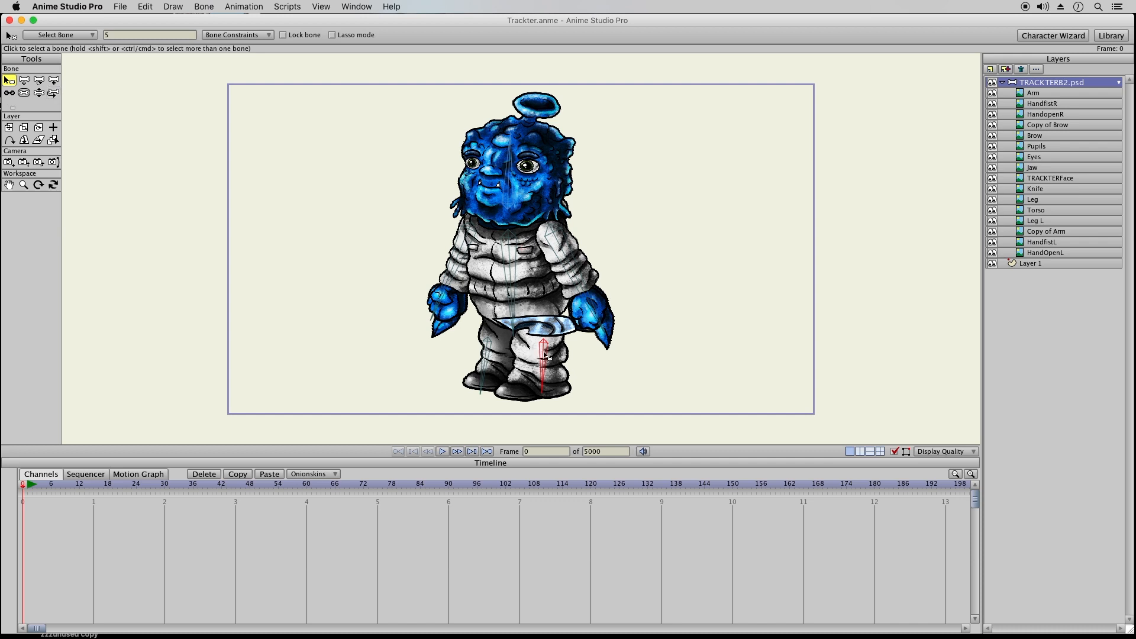
left_click(513, 304)
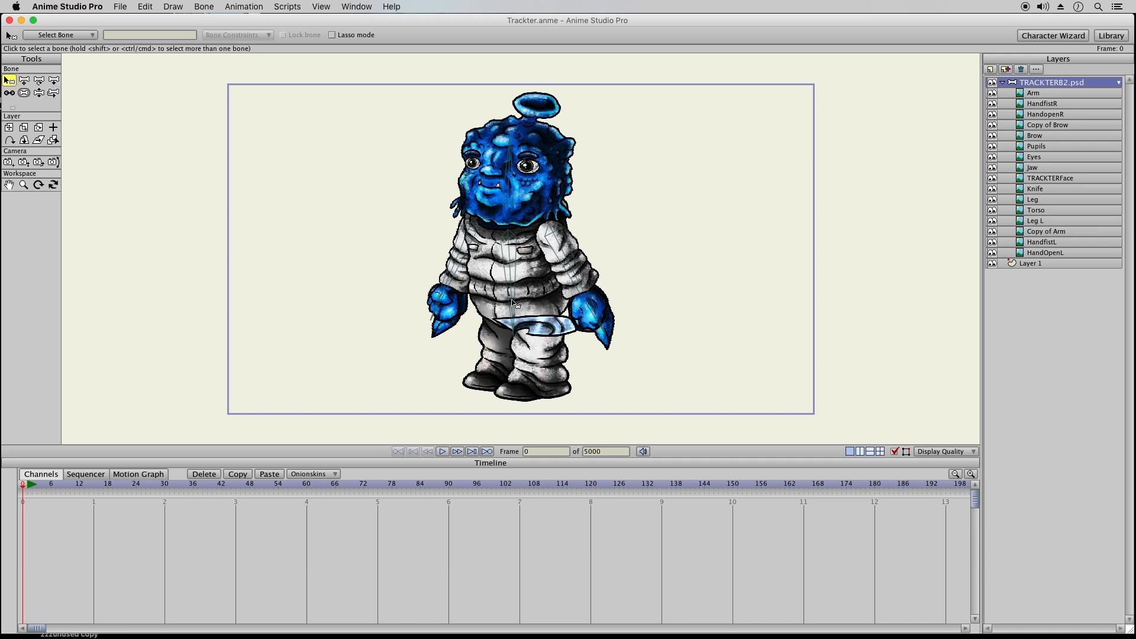
left_click(519, 195)
left_click(561, 251)
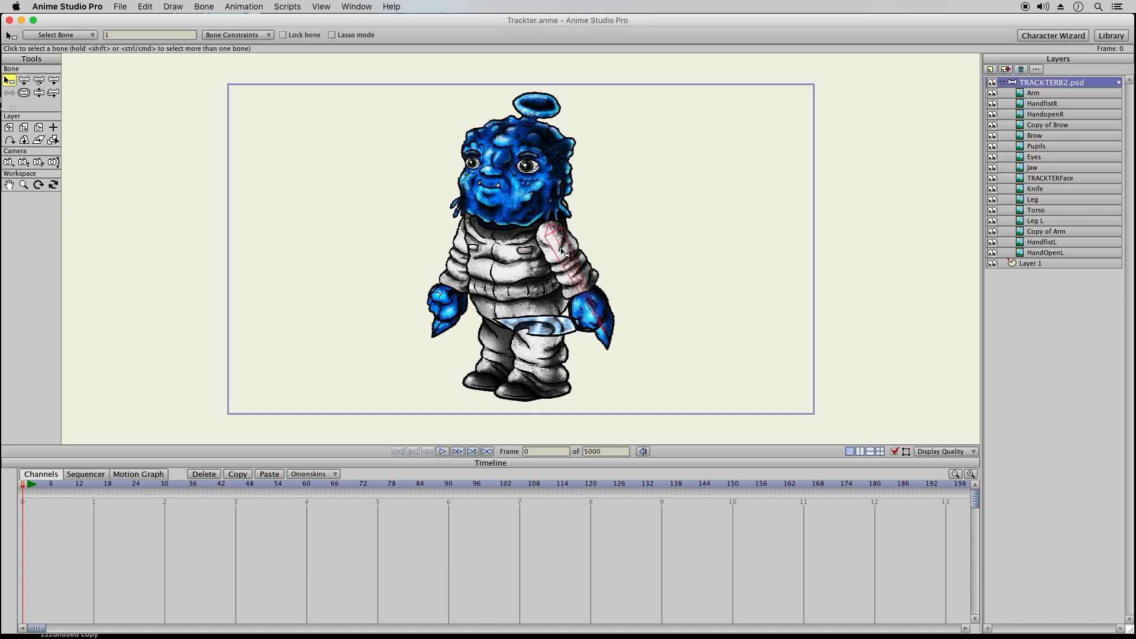
left_click(561, 258)
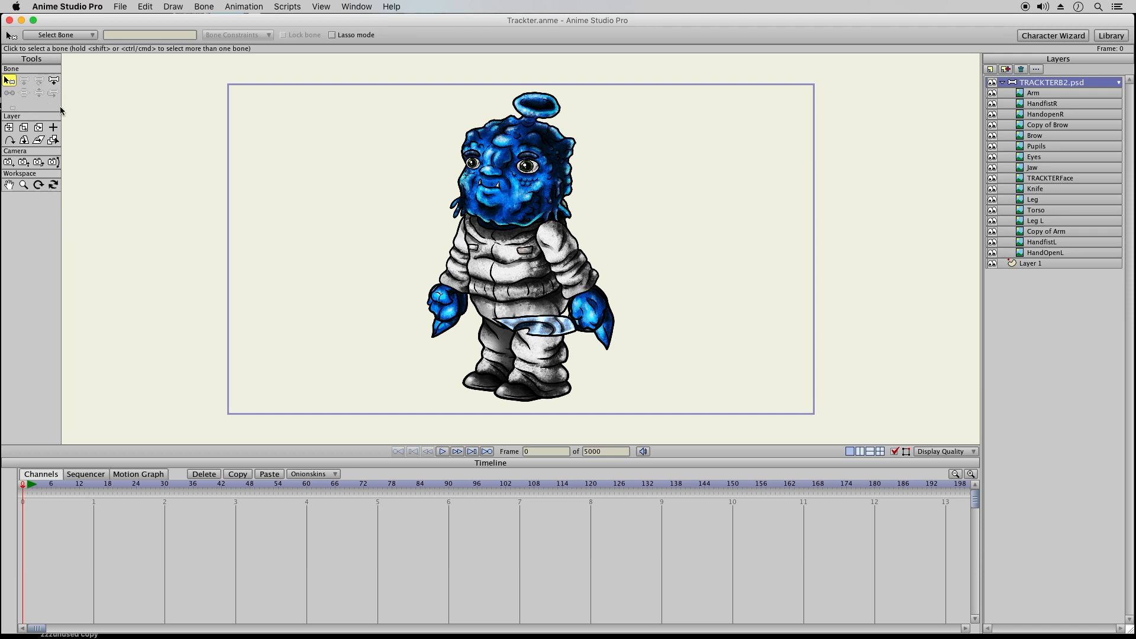
Reorder the Knife layer so it sits directly below HandopenR.
left_click(1040, 96)
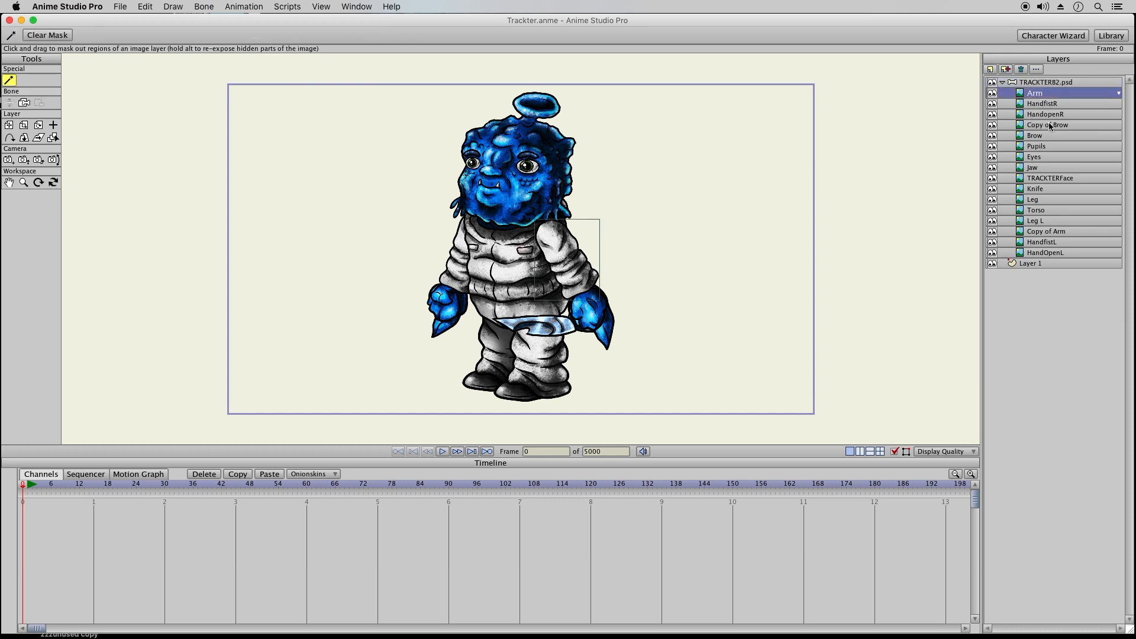
left_click(1044, 115, "shift")
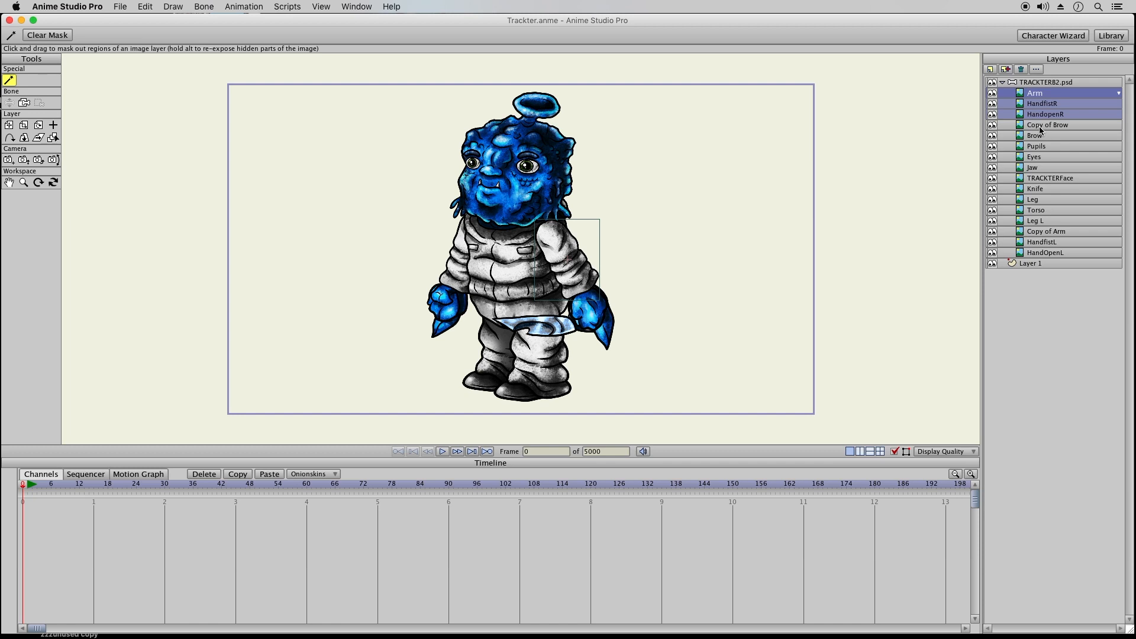
left_click(1017, 115)
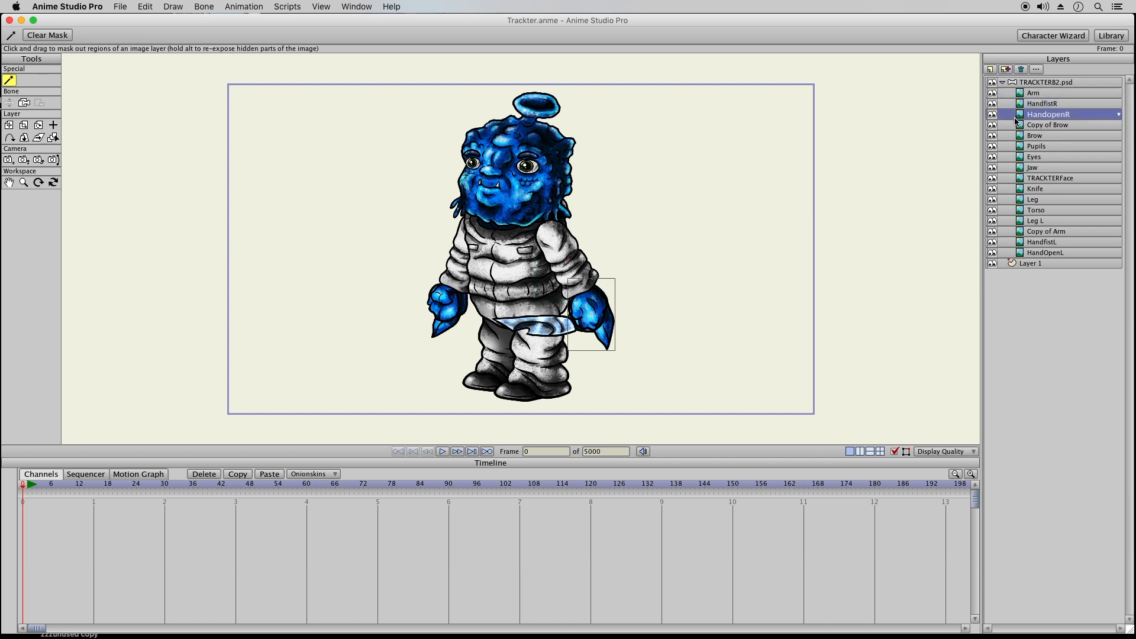
left_click(1026, 189)
left_click(993, 189)
left_click(993, 190)
left_click_drag(1022, 191, 1052, 115)
Move the Arm, HandfistR, HandopenR and Knife layers together beyond the frame's right edge, with the knife at about X 9.32, Y -1.55.
left_click(1048, 95, "shift")
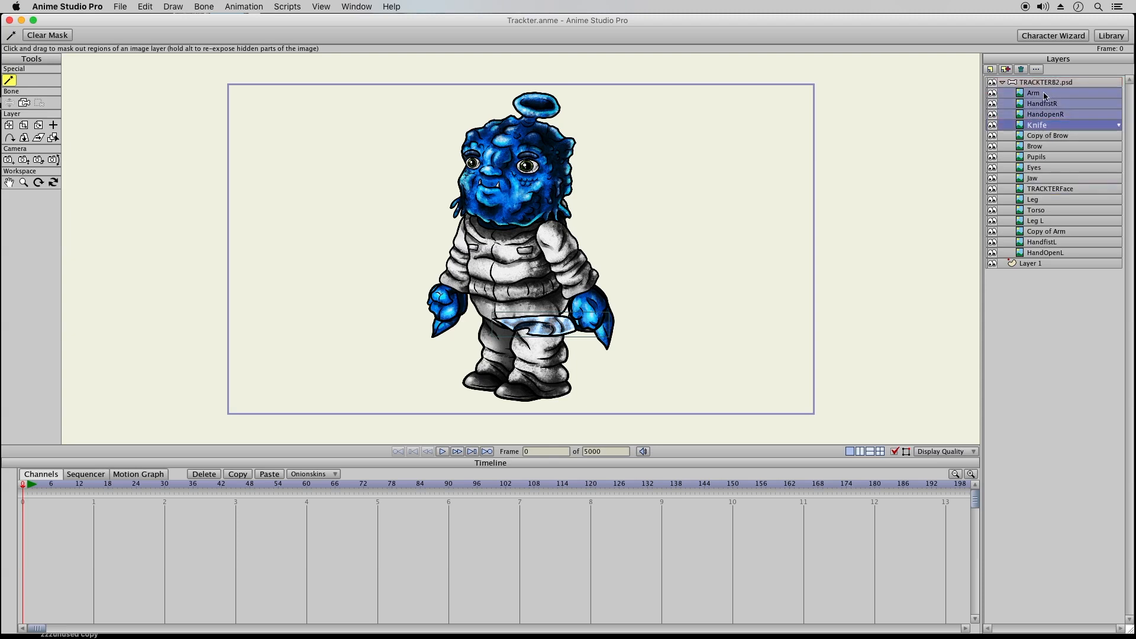
left_click(9, 125)
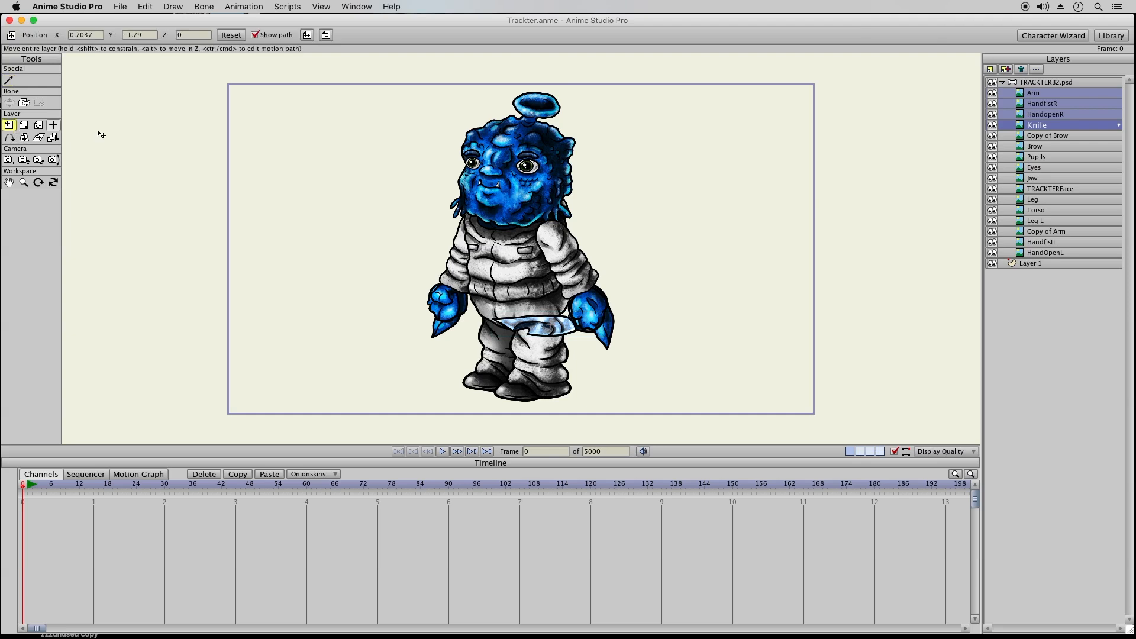
left_click_drag(550, 236, 941, 220)
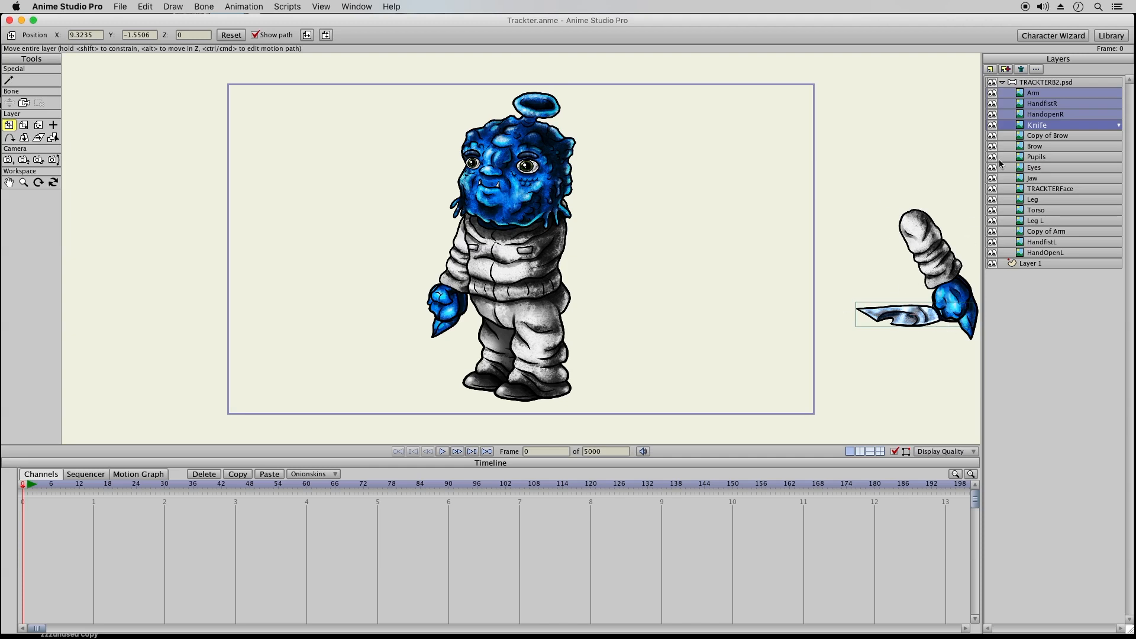
Duplicate the Knife layer below HandOpenL and place the copy in the attached hand at about X -2.82, Y -1.28.
left_click(1019, 126)
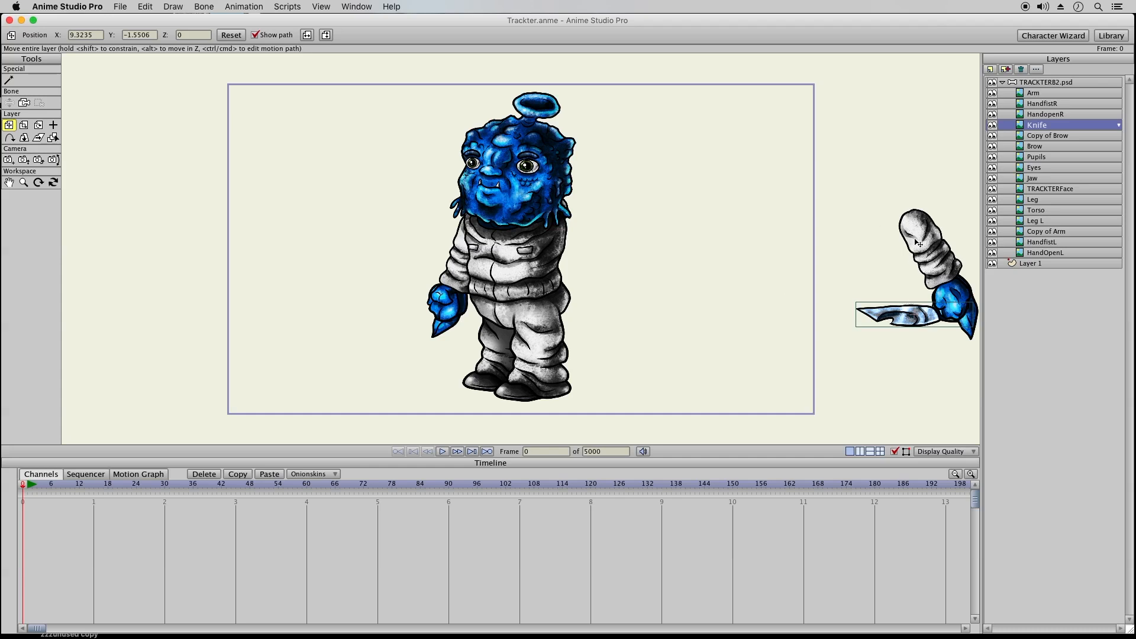
left_click(1007, 69)
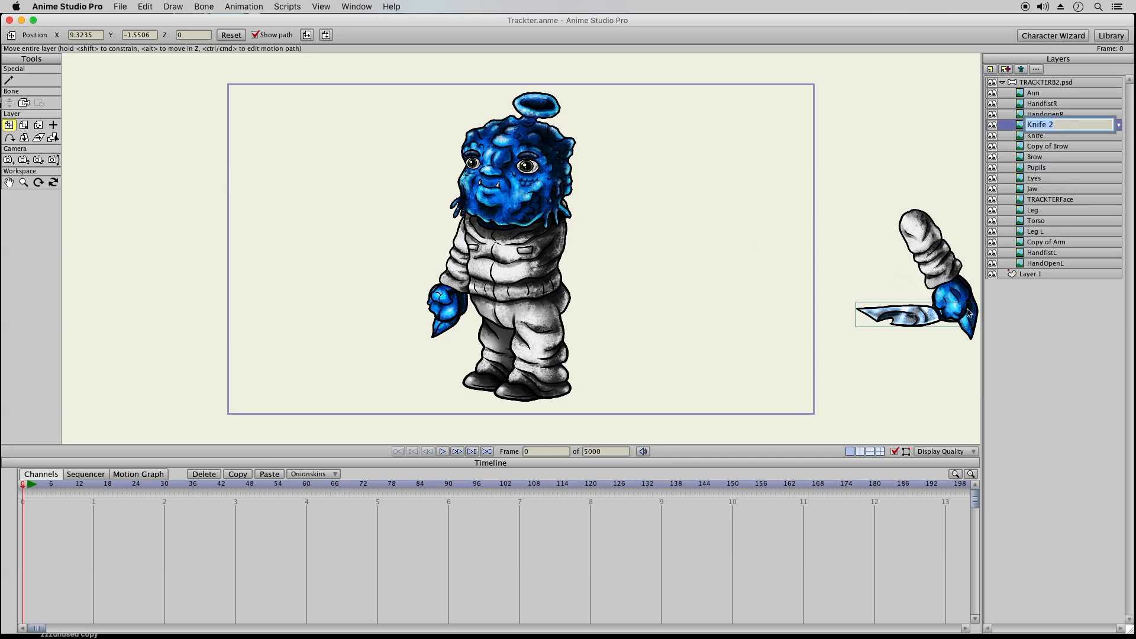
left_click_drag(1021, 128, 1021, 144)
left_click_drag(1028, 264, 1007, 284)
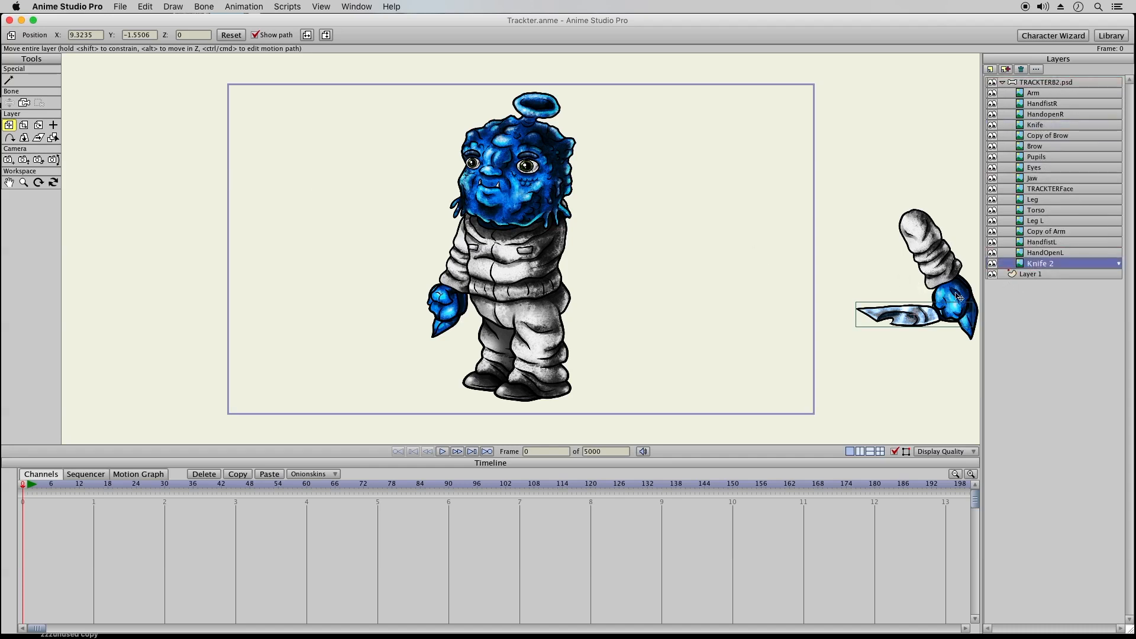
left_click_drag(949, 316, 437, 305)
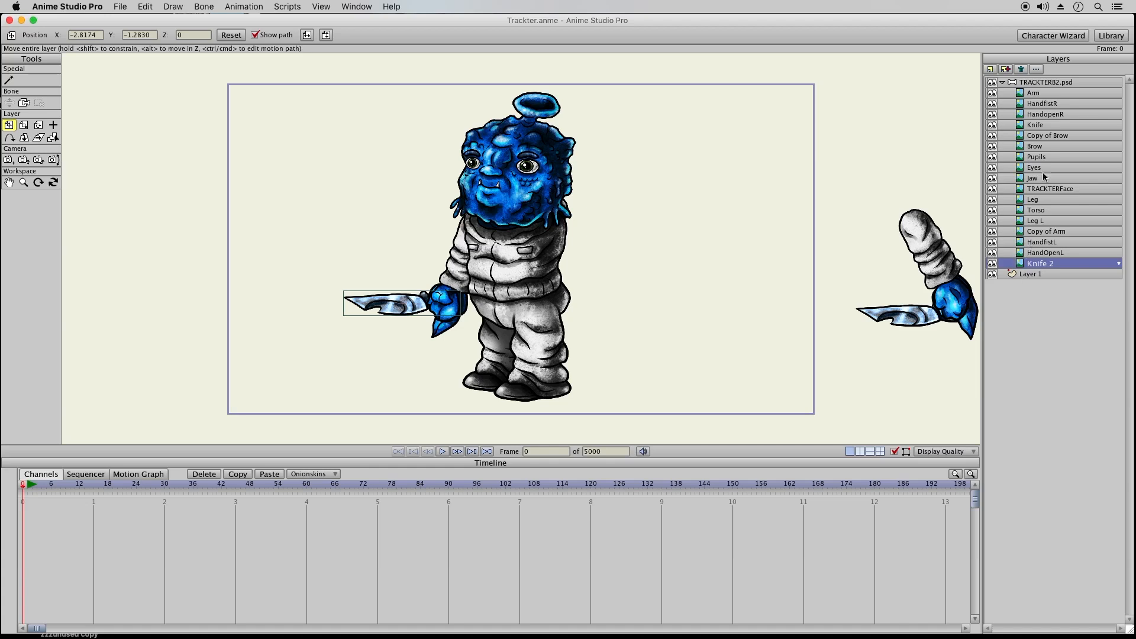
Delete the empty Layer 1 from the project.
left_click(1025, 274)
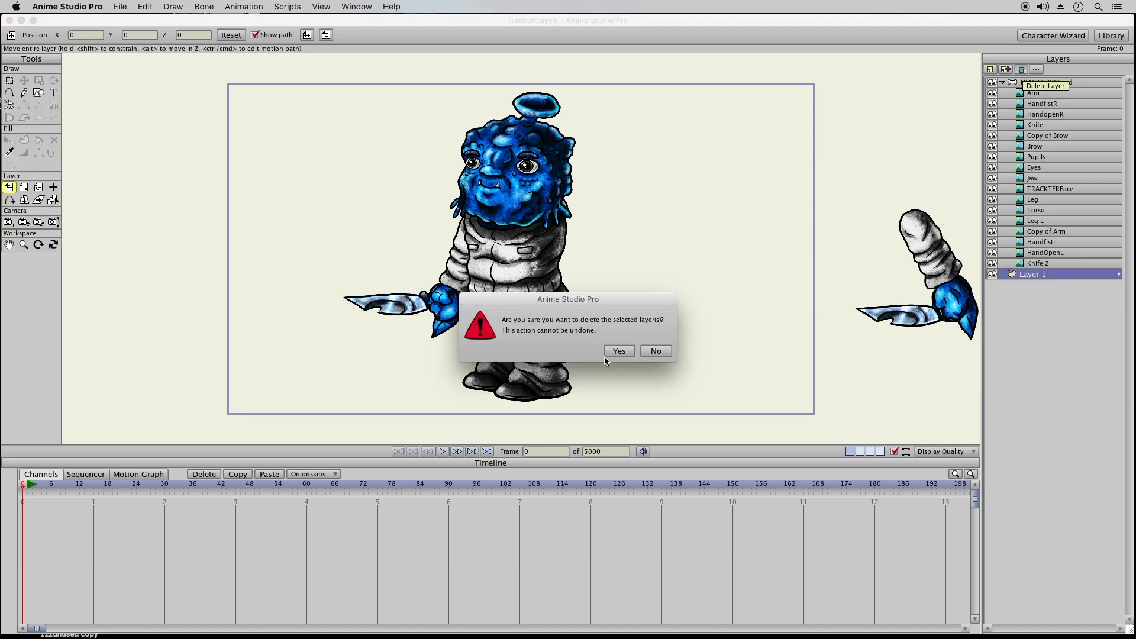
left_click(620, 350)
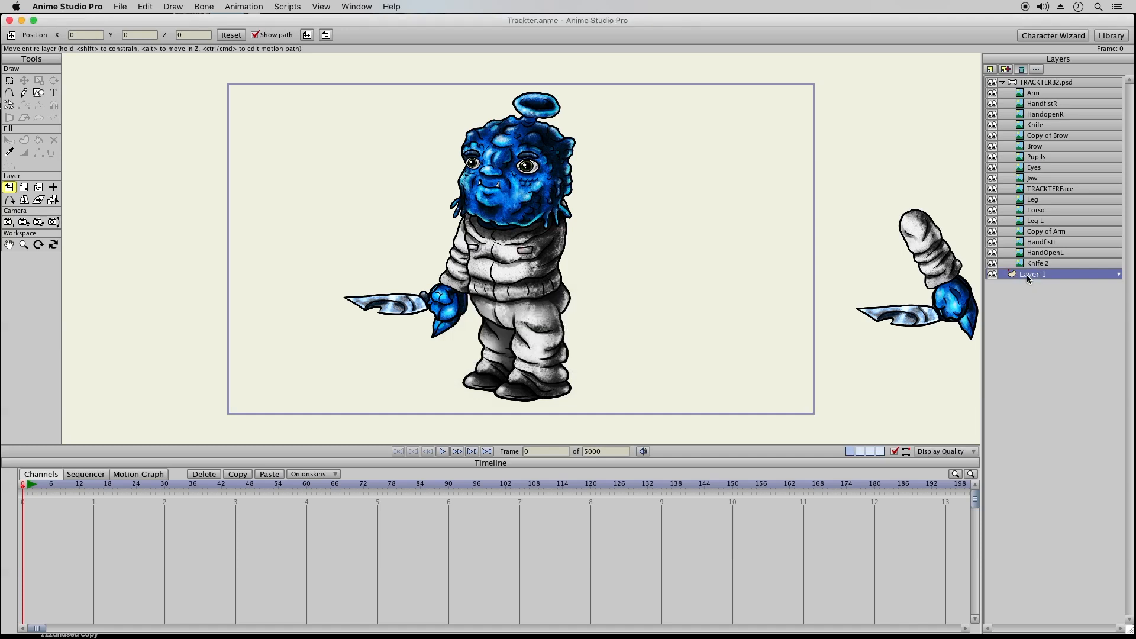
Move the head layers from Copy of Brow through TRACKTERFace together above the frame, with Copy of Brow at about X 0.32, Y 6.08.
left_click(1043, 104)
left_click(1046, 126)
left_click(1038, 136)
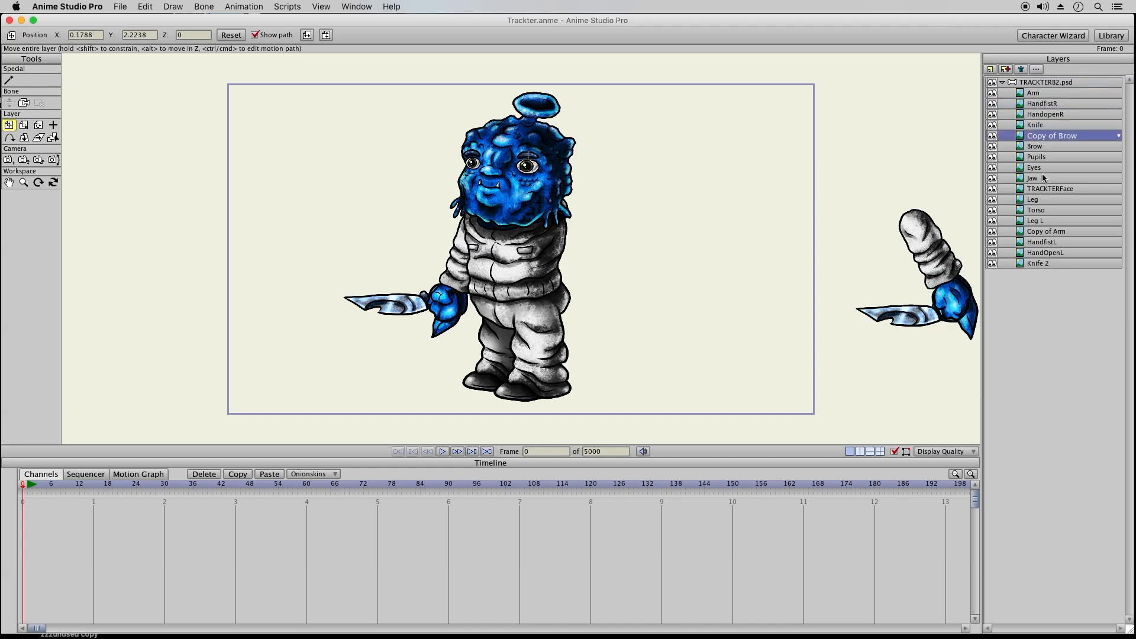
left_click(1044, 190, "shift")
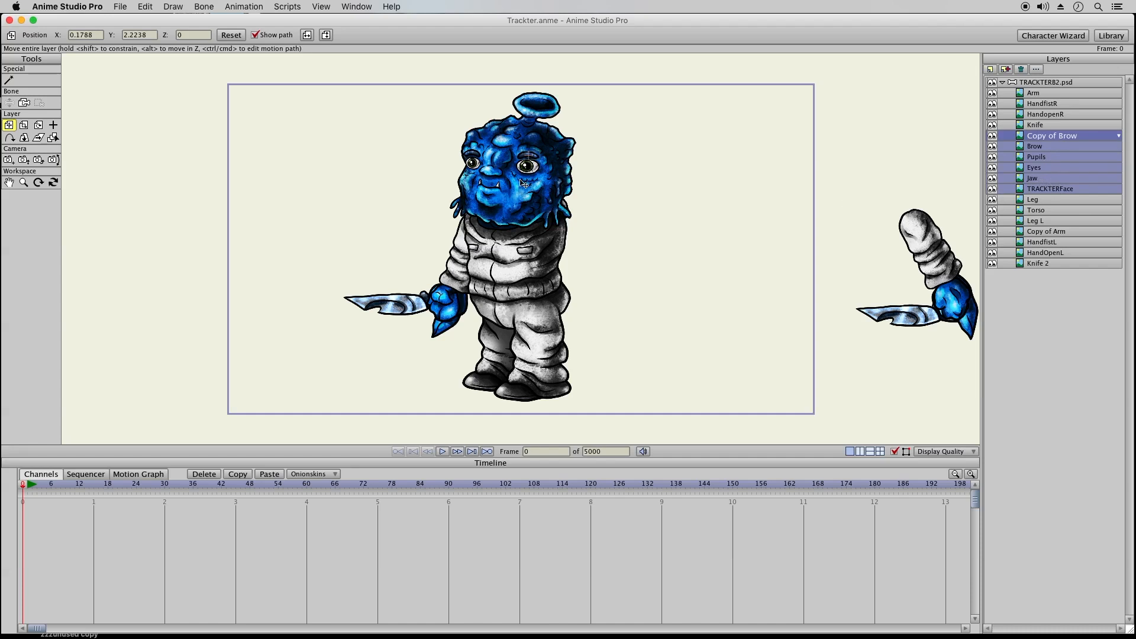
left_click_drag(514, 208, 535, 3)
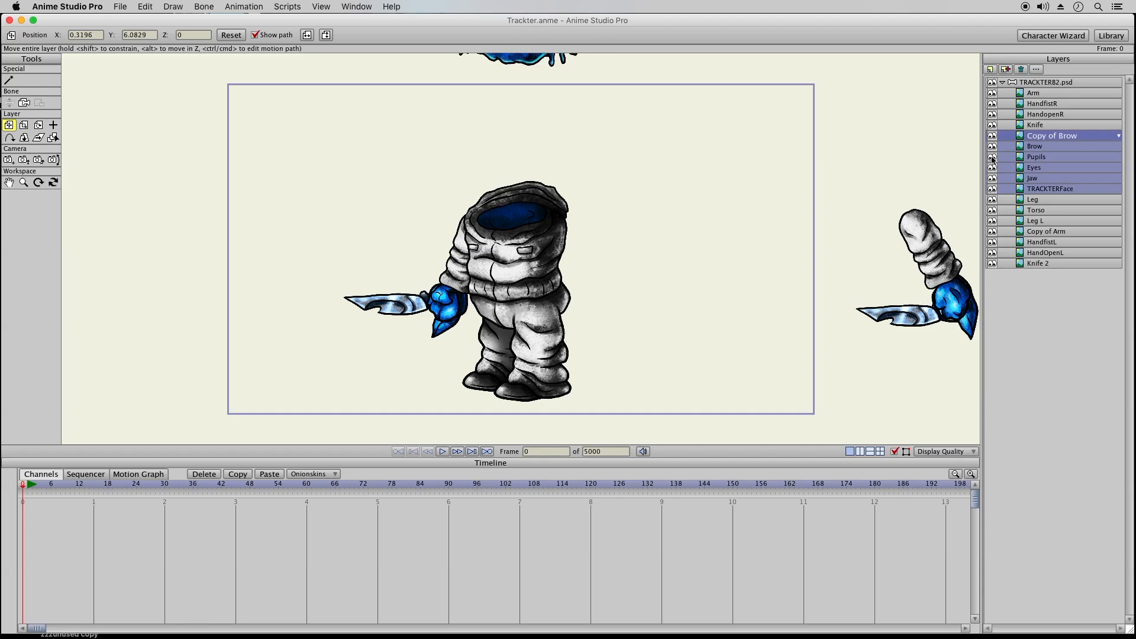
Move the Jaw layer away from the face to about X -7.67, Y 7.04.
left_click(8, 183)
left_click_drag(573, 114, 592, 286)
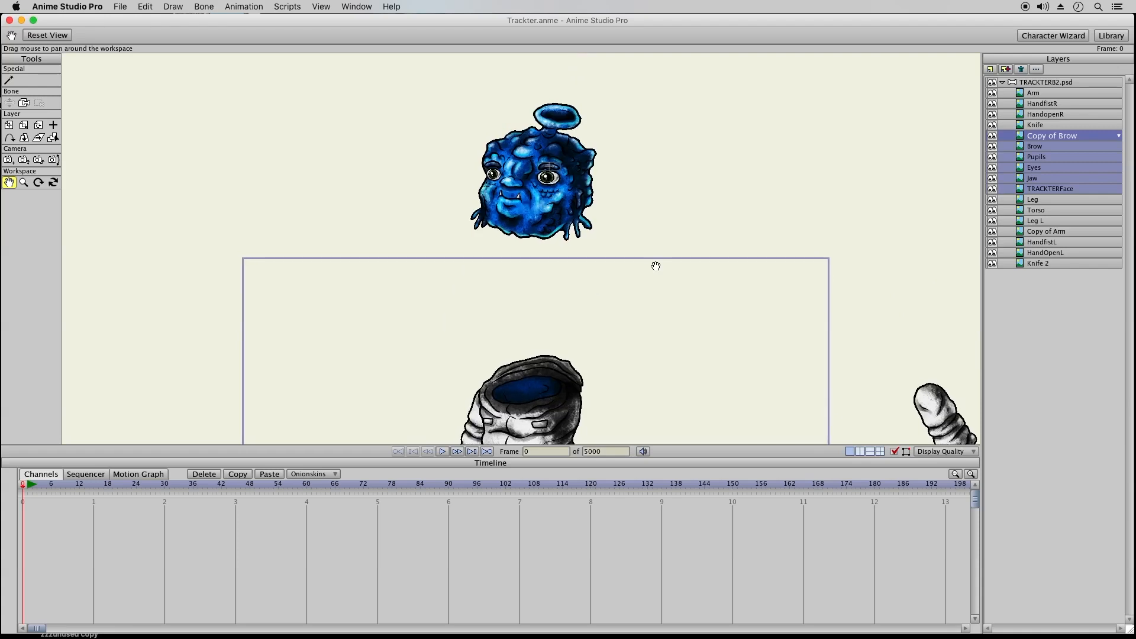
left_click(1030, 179)
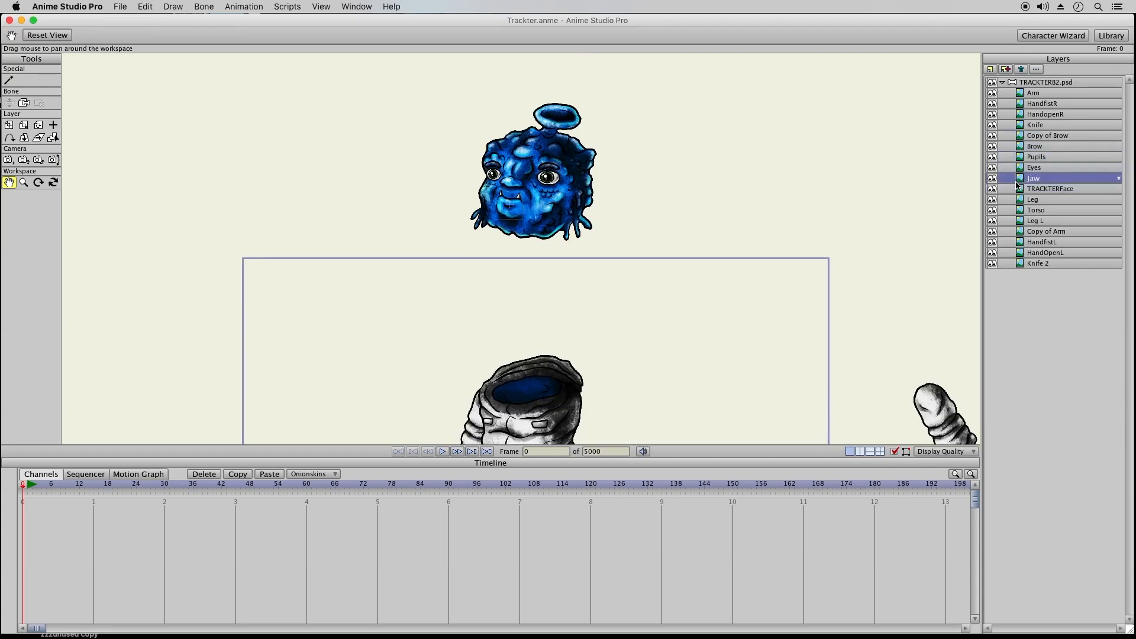
left_click(9, 125)
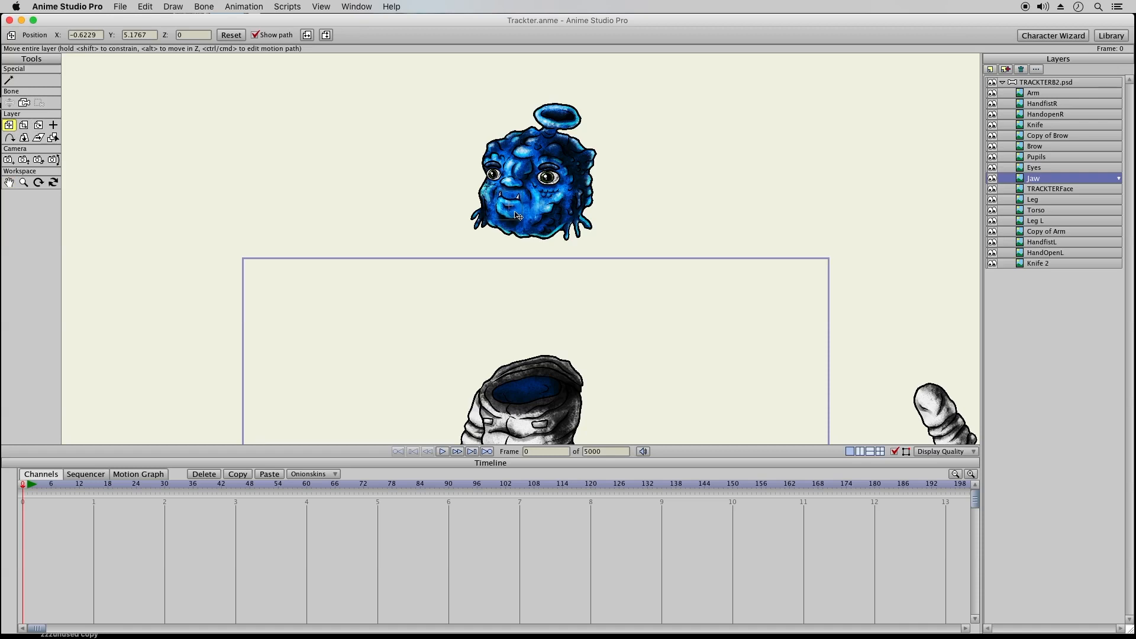
left_click_drag(515, 211, 220, 136)
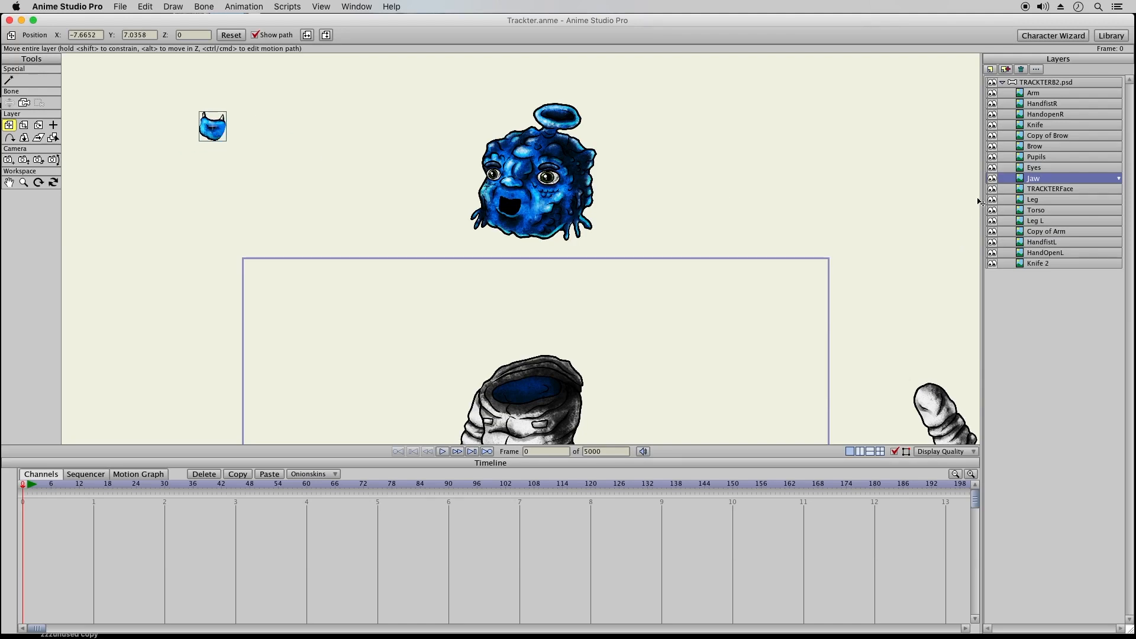
Check the Eyes and Pupils layers by temporarily hiding and showing them.
left_click(992, 168)
left_click(992, 157)
left_click(991, 157)
left_click(993, 168)
Shift the Leg layer slightly downward to about X 0.28, Y -2.46.
left_click(10, 184)
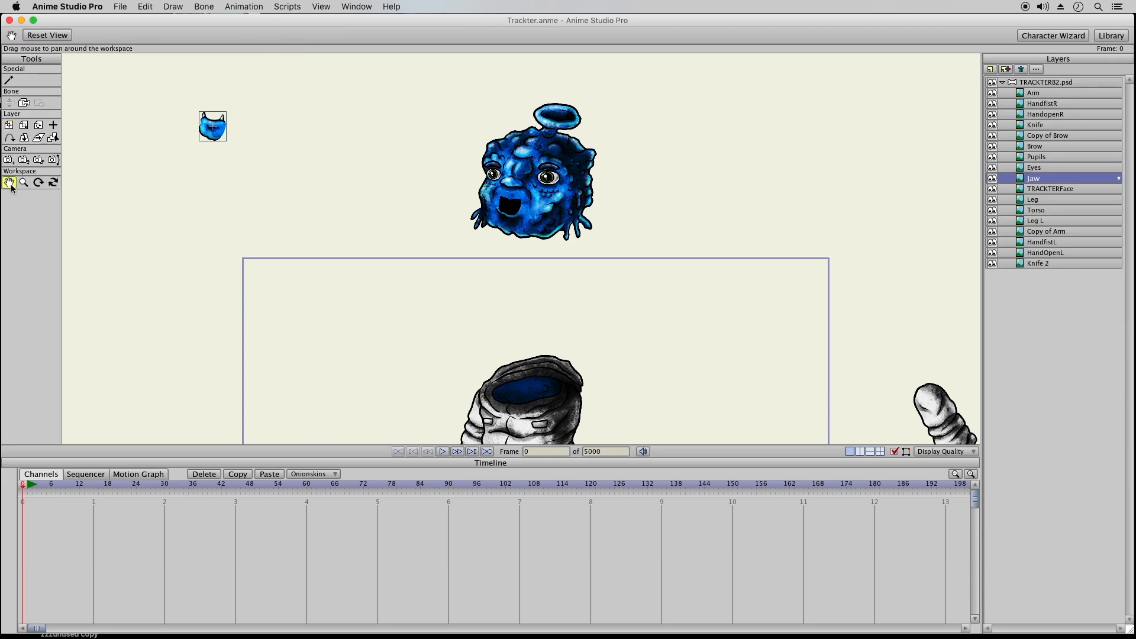
left_click_drag(453, 346, 479, 171)
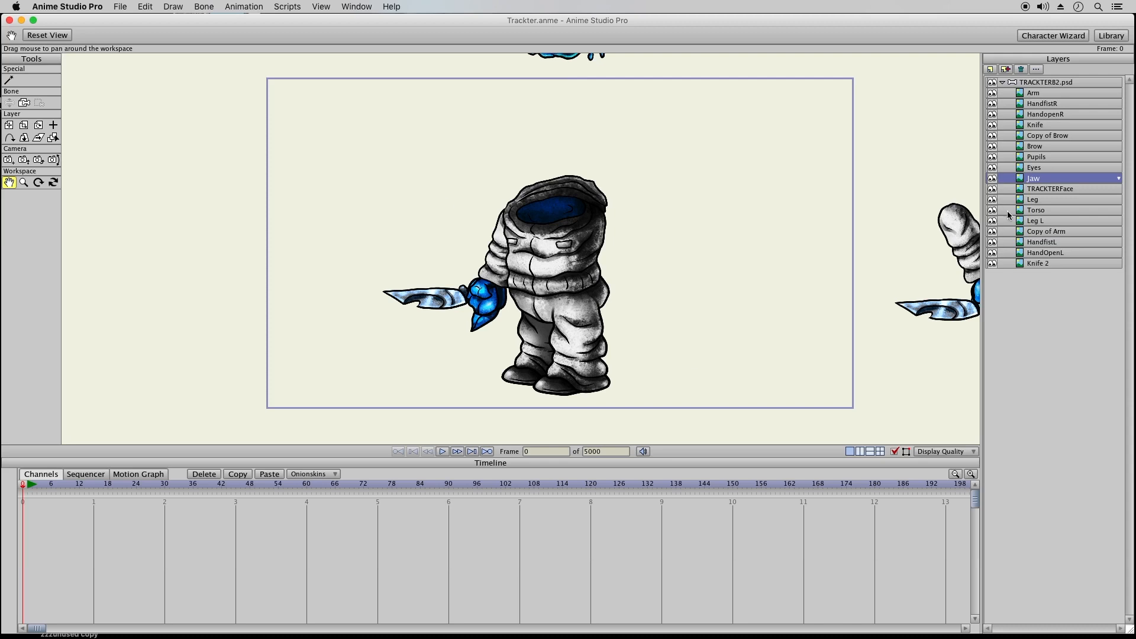
left_click(1041, 190)
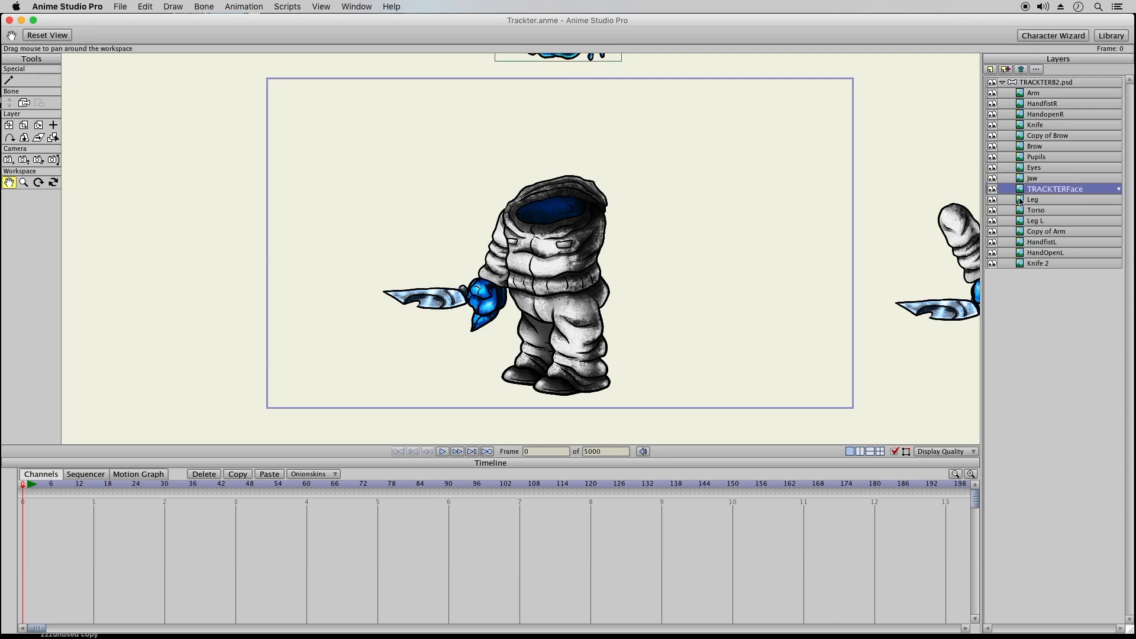
left_click(1021, 207)
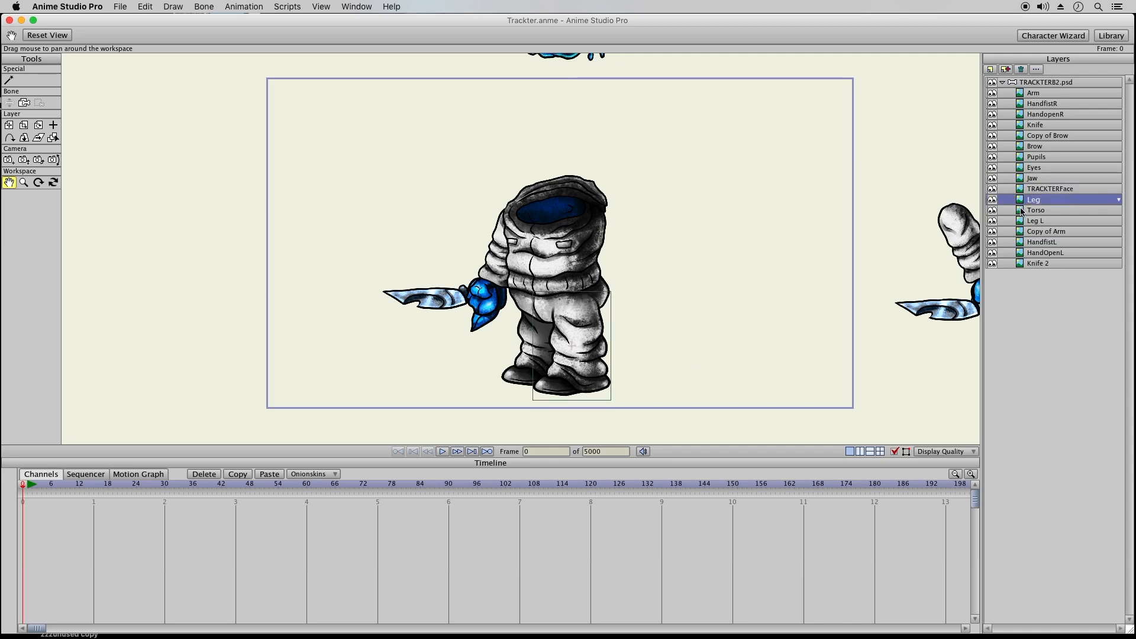
left_click(1021, 211)
left_click(1021, 206)
left_click(9, 125)
mouse_move(602, 311)
left_mouse_down()
mouse_move(600, 330)
mouse_move(602, 316)
left_mouse_up()
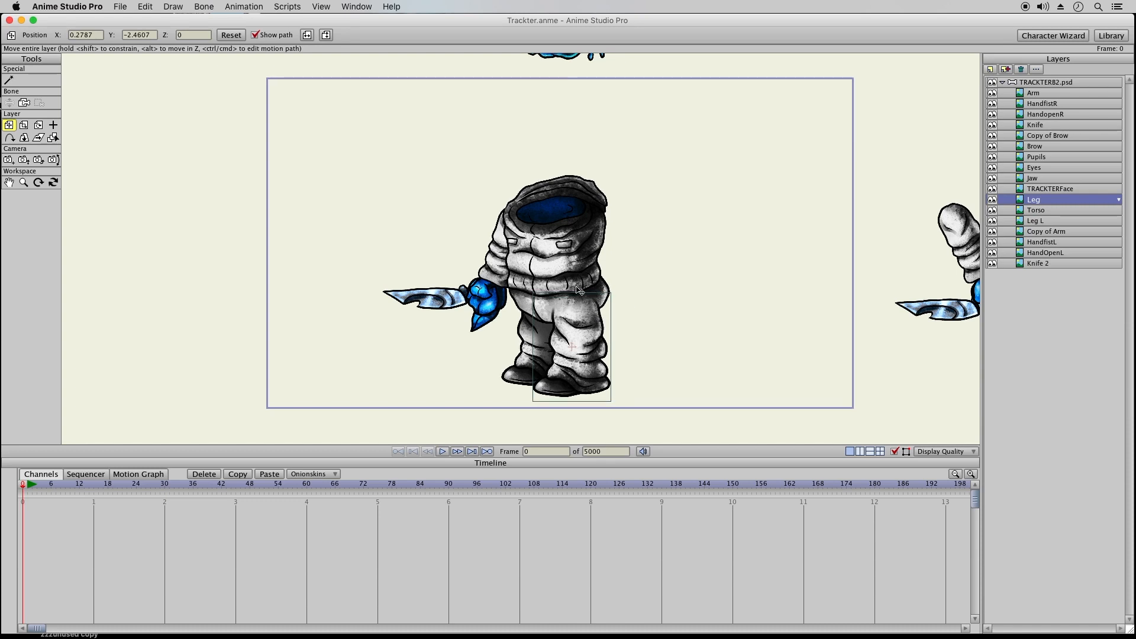
Move the Leg and Leg L layers below the frame, spreading them apart to opposite sides of the torso.
left_click_drag(592, 317, 761, 478)
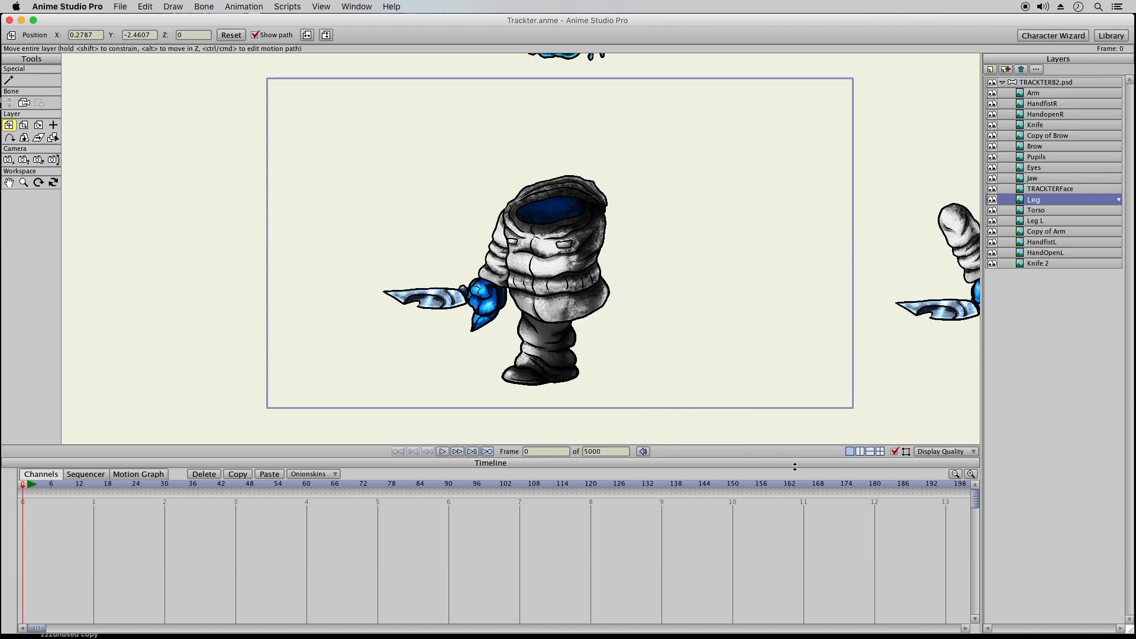
left_click(1031, 221)
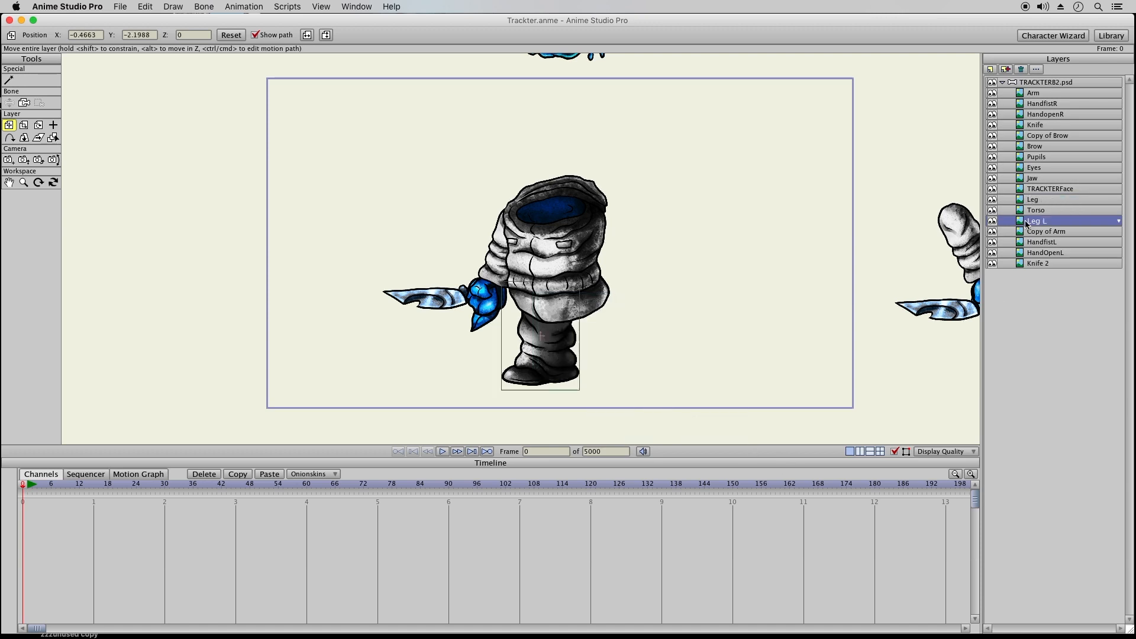
left_click_drag(629, 294, 338, 436)
Move the Copy of Arm through Knife 2 layers together away from the torso, with Copy of Arm at about X -10.38, Y 2.02.
left_click(1051, 232)
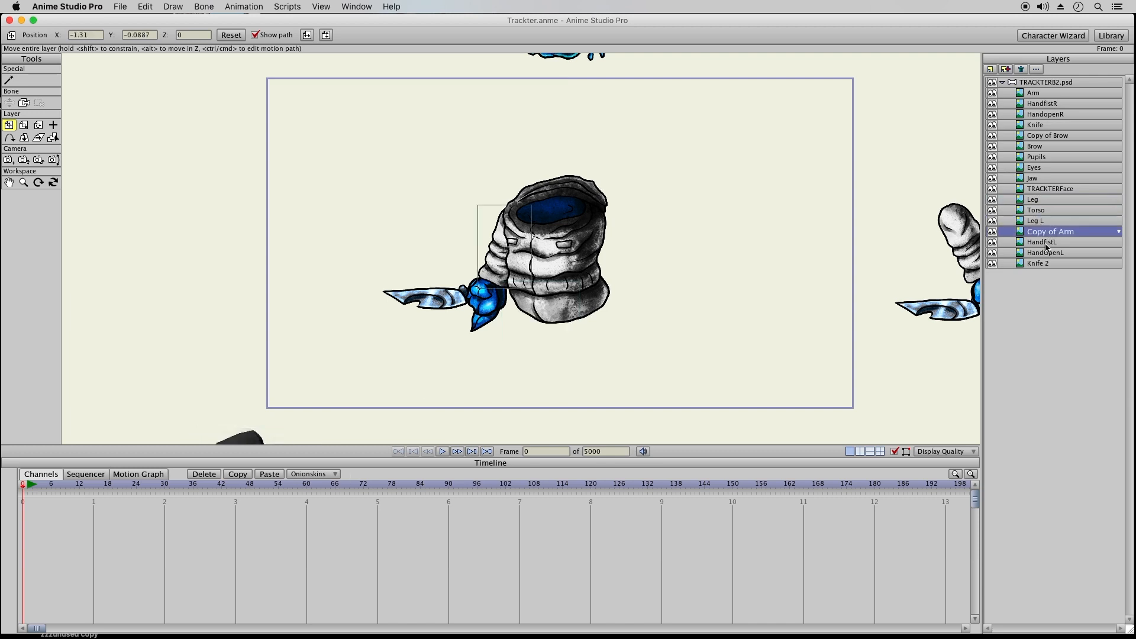
left_click(1044, 266, "shift")
left_click_drag(568, 260, 231, 175)
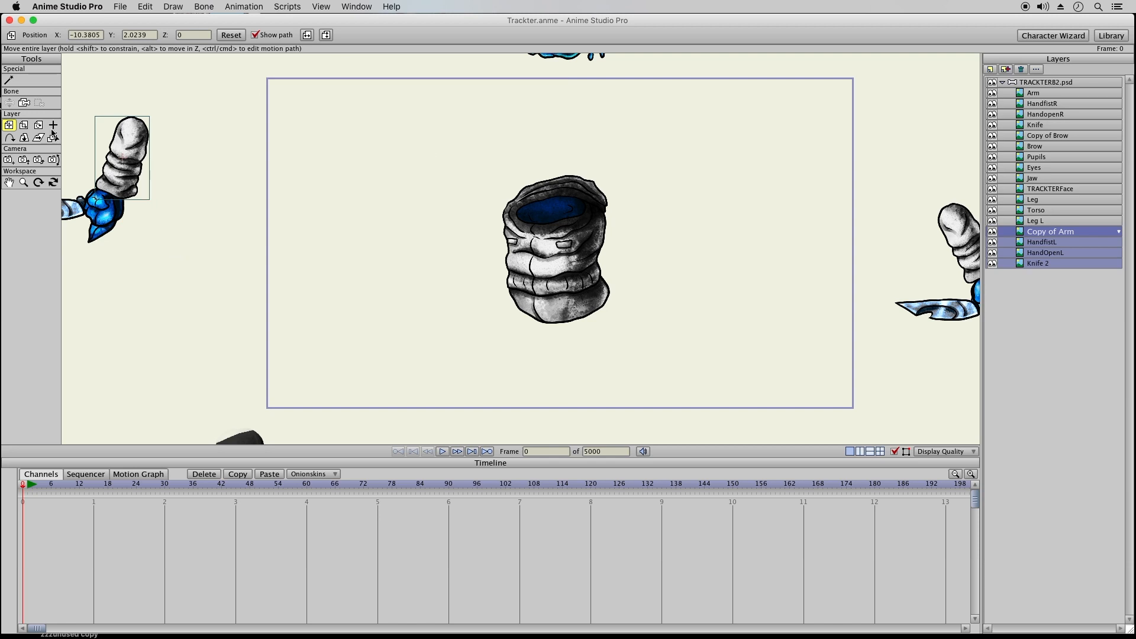
On the TRACKTERB2.psd bone layer, draw a chain of three bones up the torso from the hips to the collar.
left_click(1036, 82)
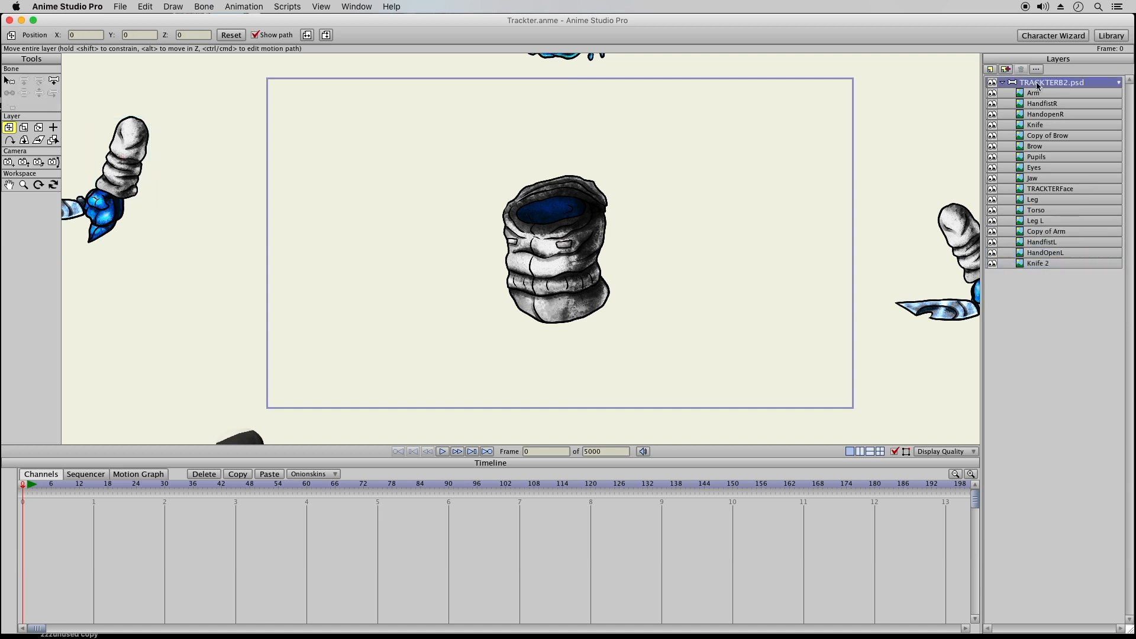
left_click(1002, 82)
left_click(1004, 83)
left_click_drag(201, 20, 200, 21)
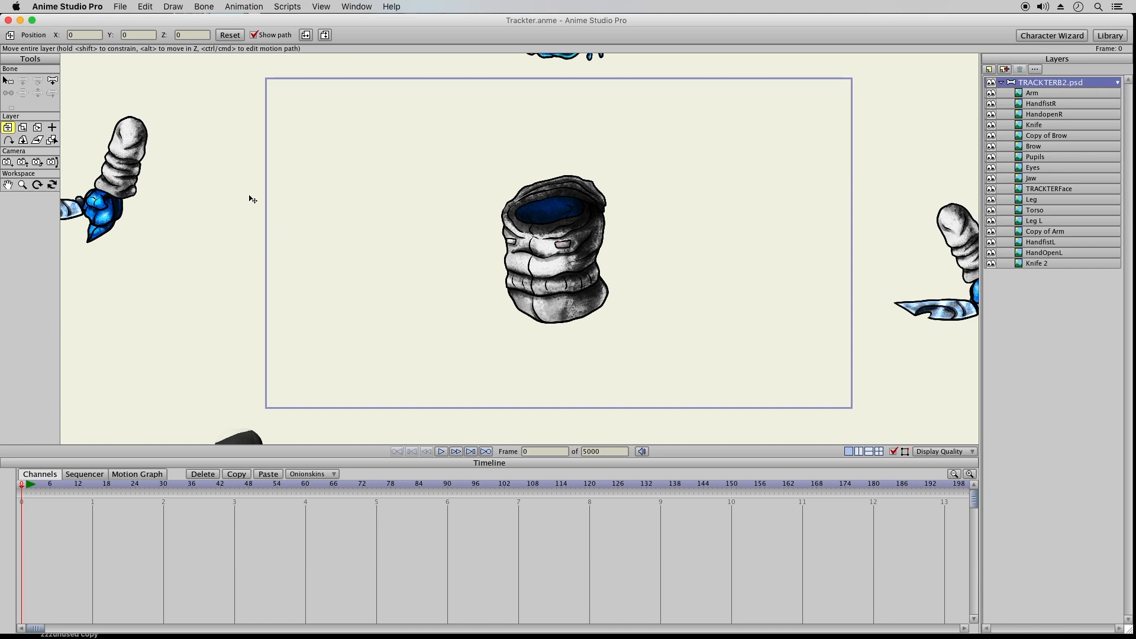
left_click(53, 80)
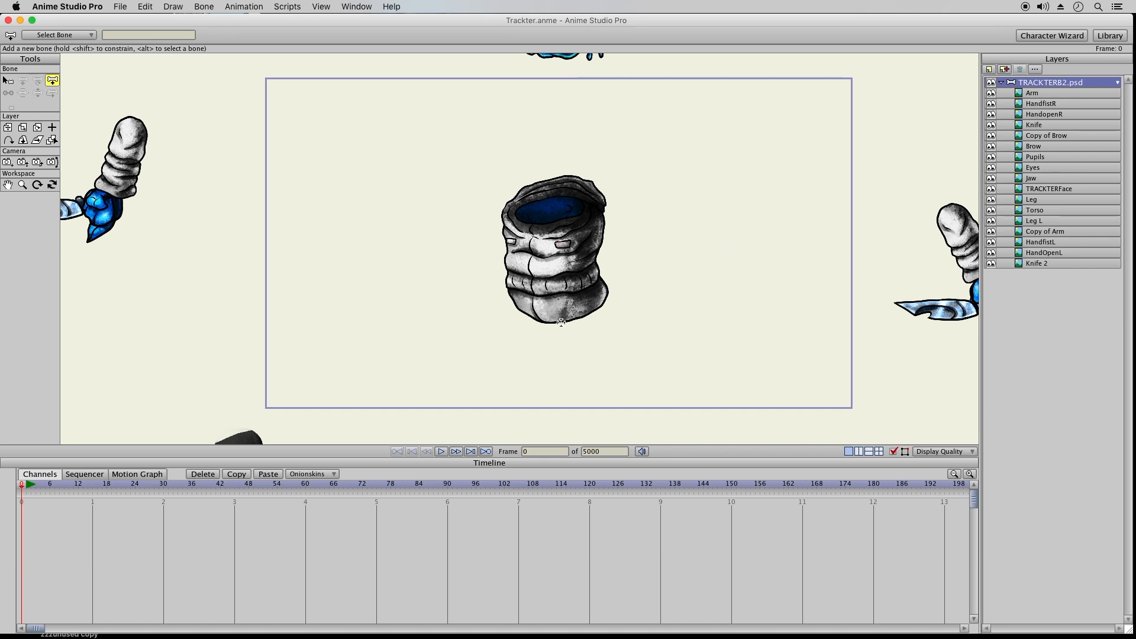
left_click_drag(559, 323, 553, 290)
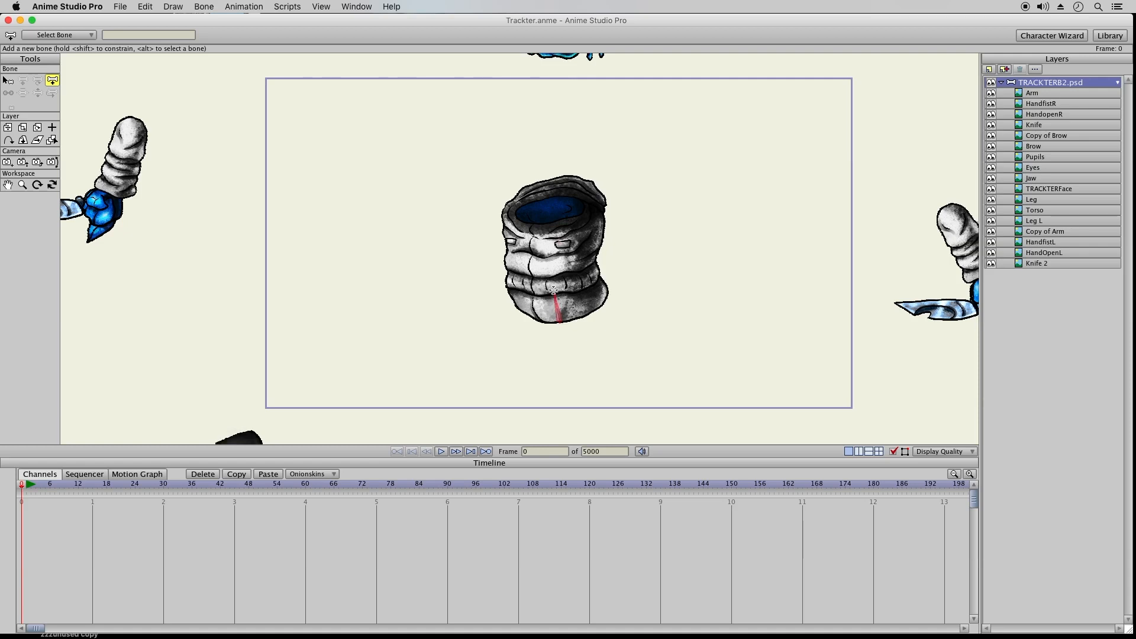
left_click_drag(552, 286, 551, 179)
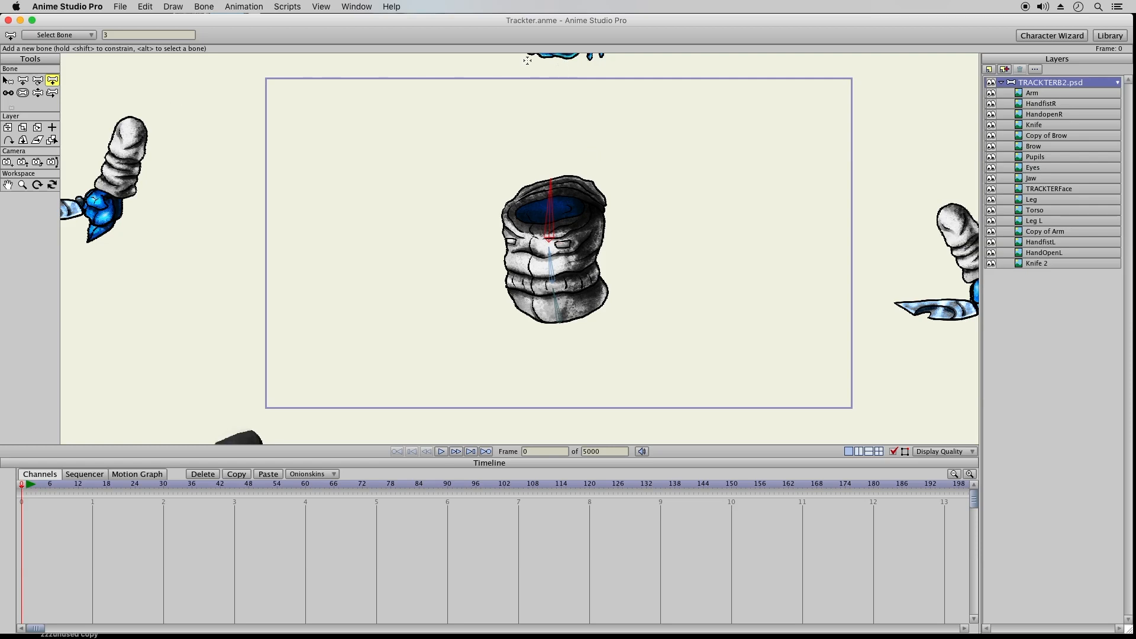
Continue the chain with a bone from the chin to the top of the head and another on the piece above it.
left_click(8, 185)
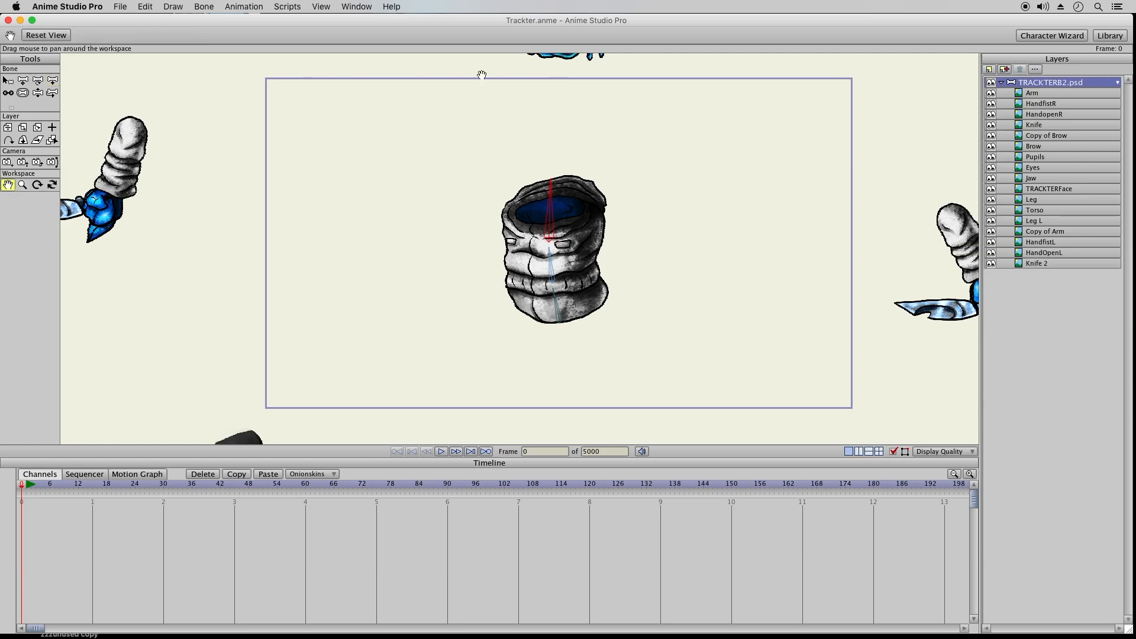
left_click_drag(462, 86, 464, 198)
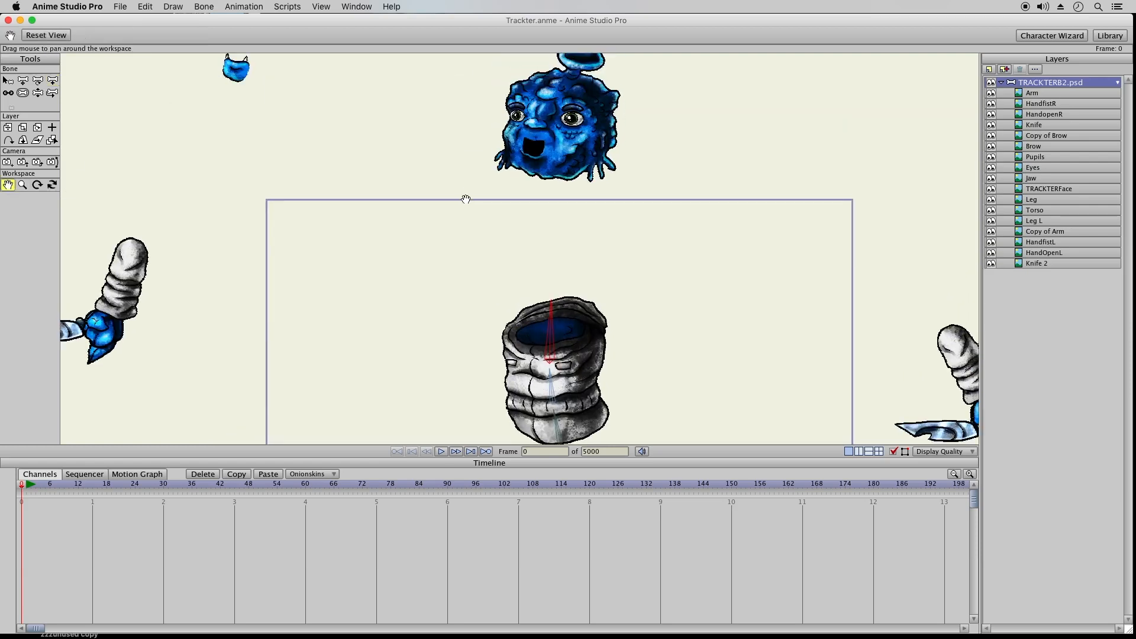
left_click(52, 80)
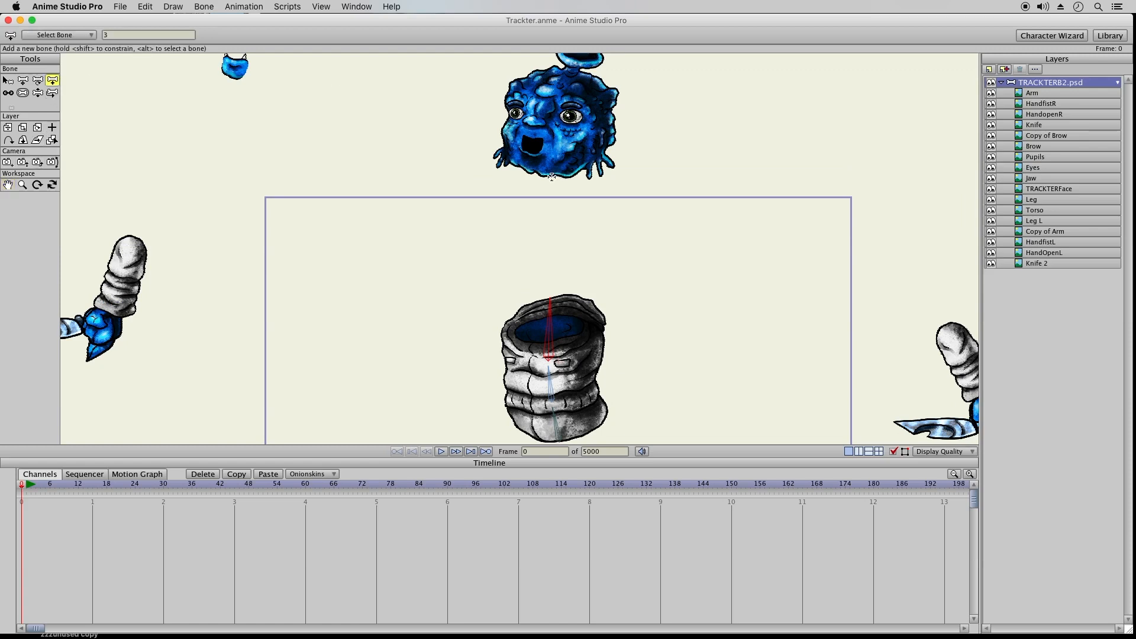
left_click_drag(552, 177, 585, 38)
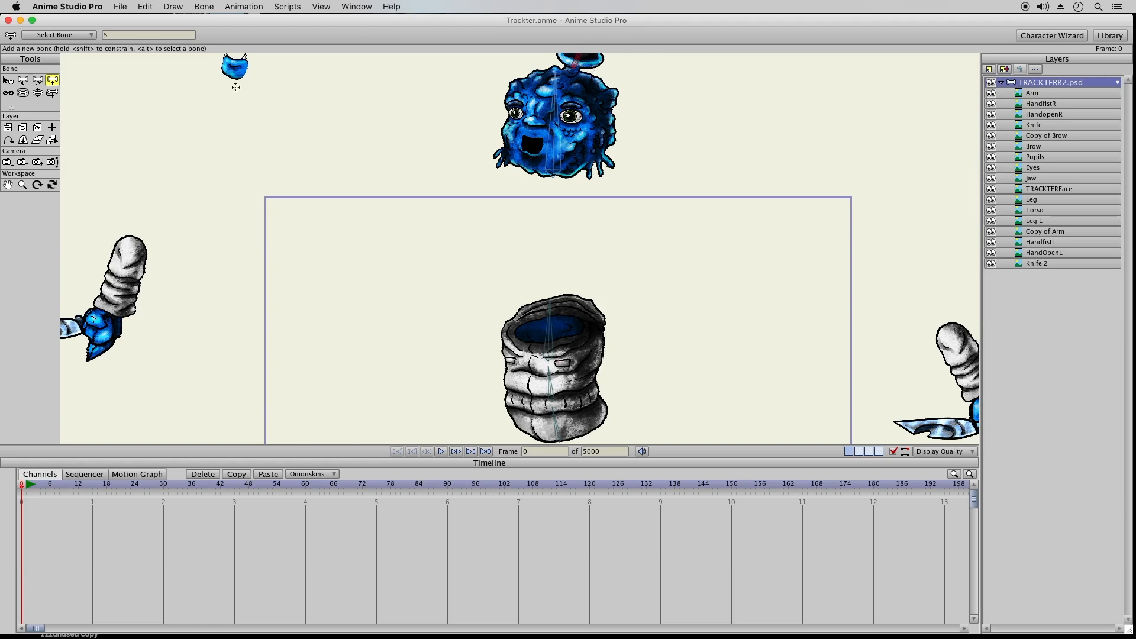
Add a diagonal bone across the detached jaw as a child of the main head bone.
left_click(8, 81)
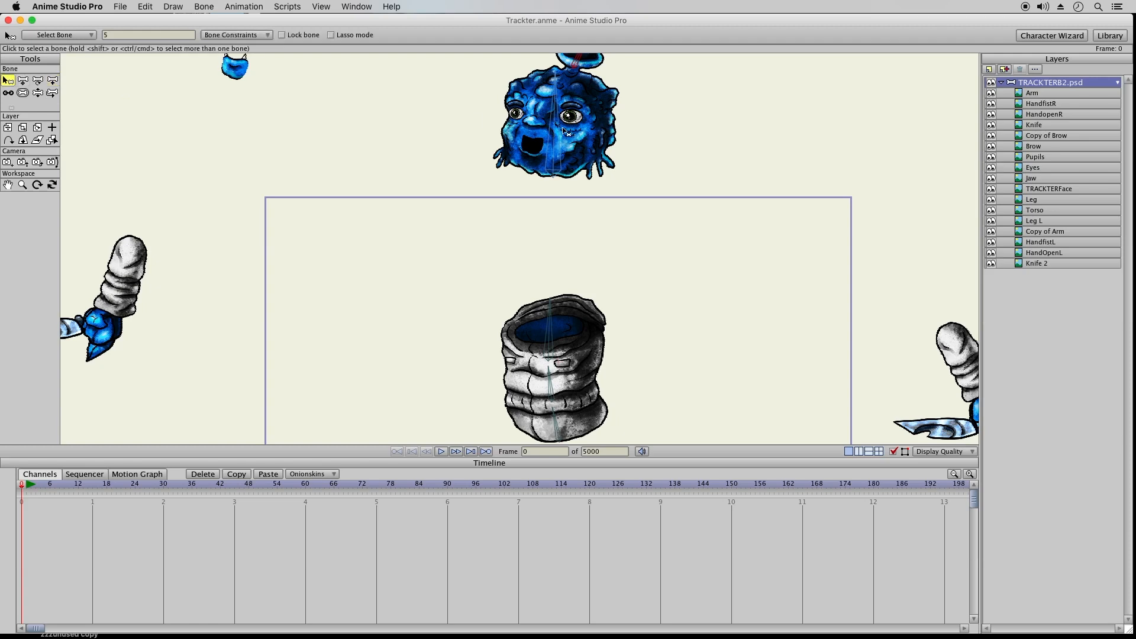
left_click(52, 80)
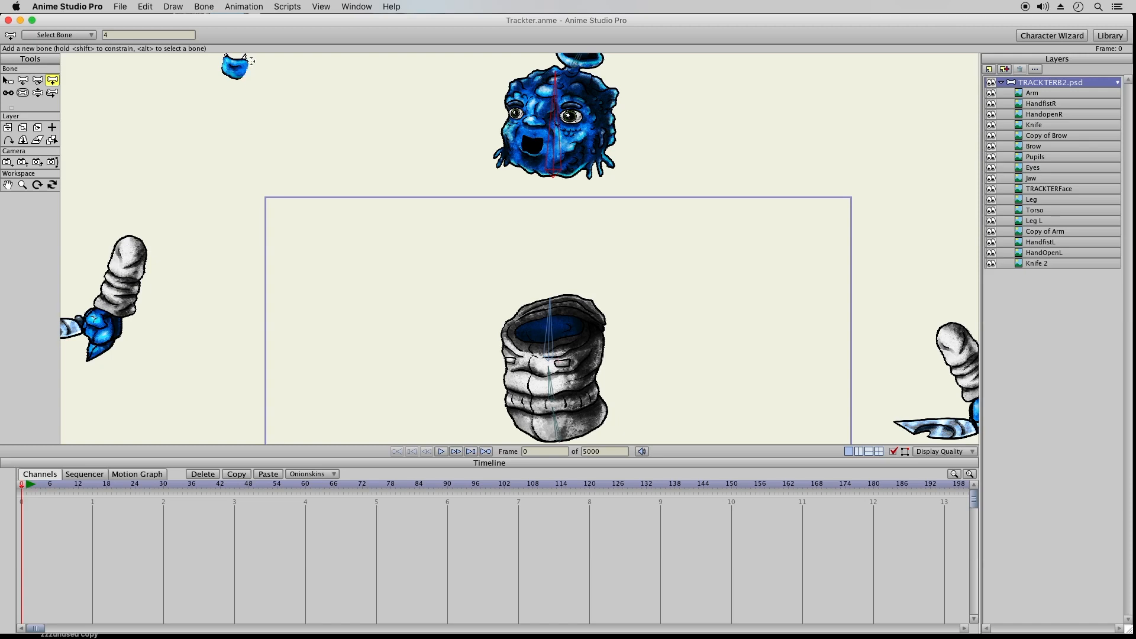
left_click_drag(249, 79, 223, 53)
left_click(24, 83)
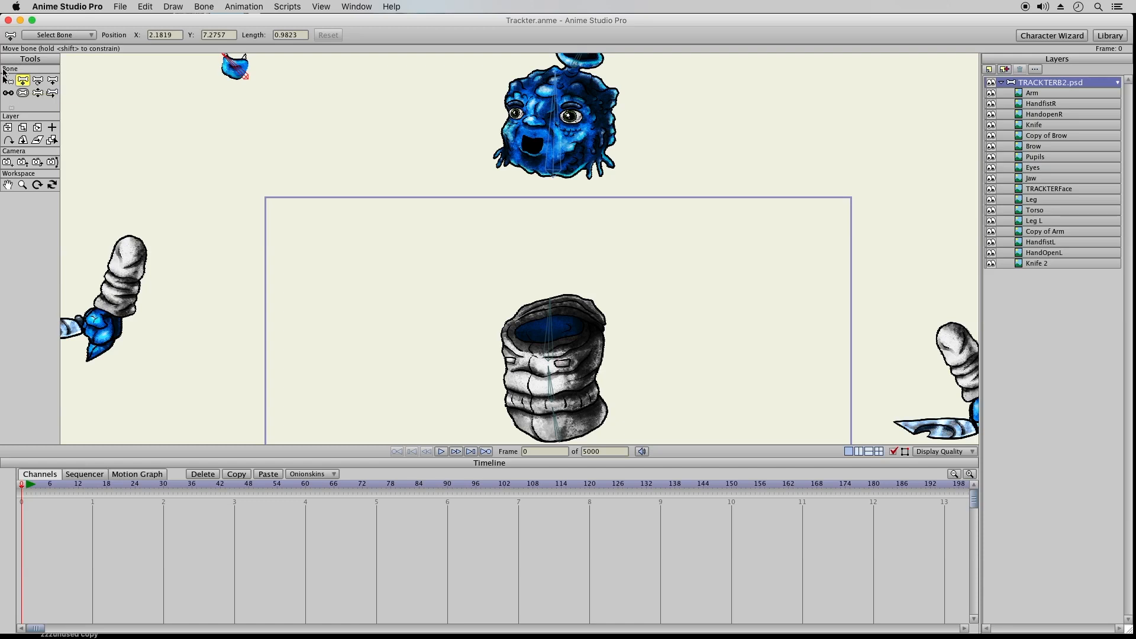
Starting from the upper torso bone, draw a four-bone chain down the Copy of Arm part from shoulder through hand to fingertips.
left_click(7, 80)
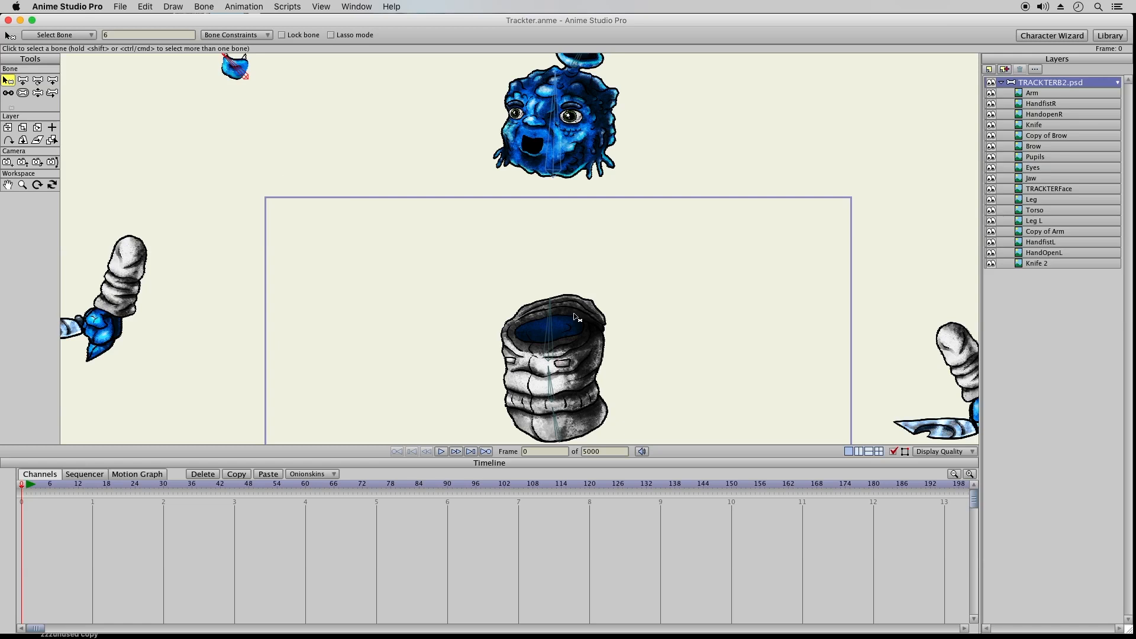
left_click(550, 352)
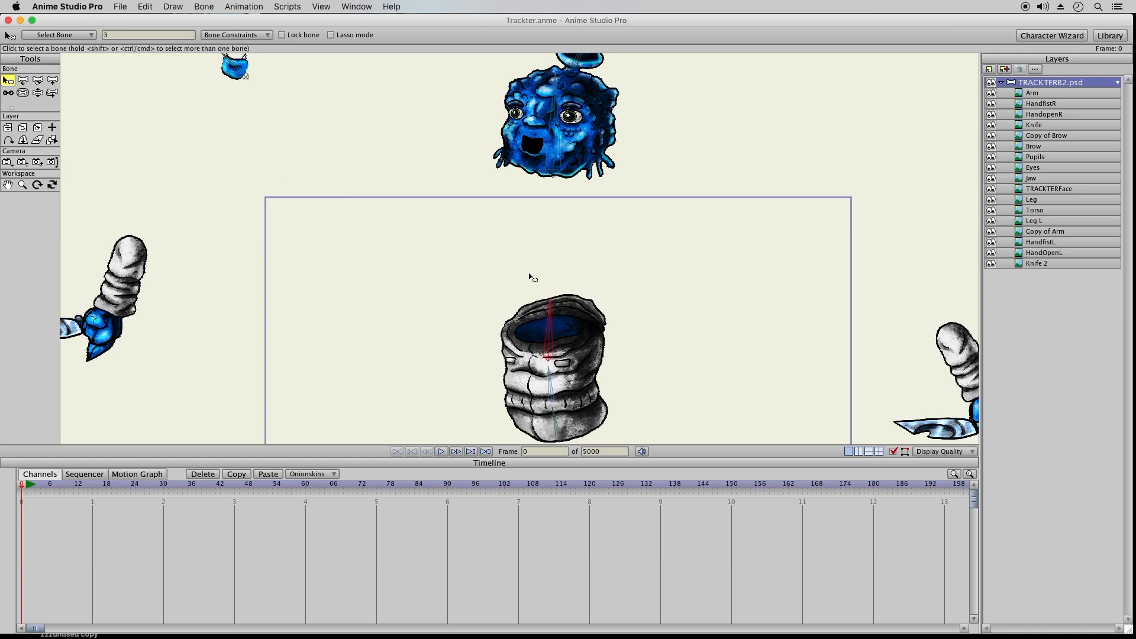
left_click(52, 83)
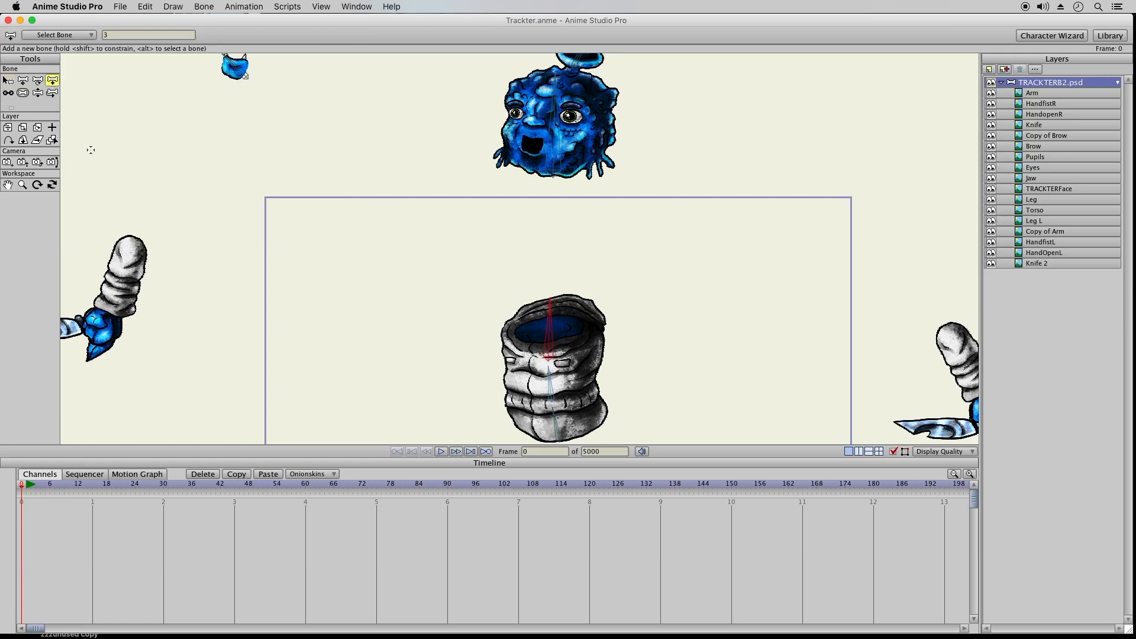
left_click(9, 185)
left_click_drag(186, 249, 395, 190)
left_click(52, 80)
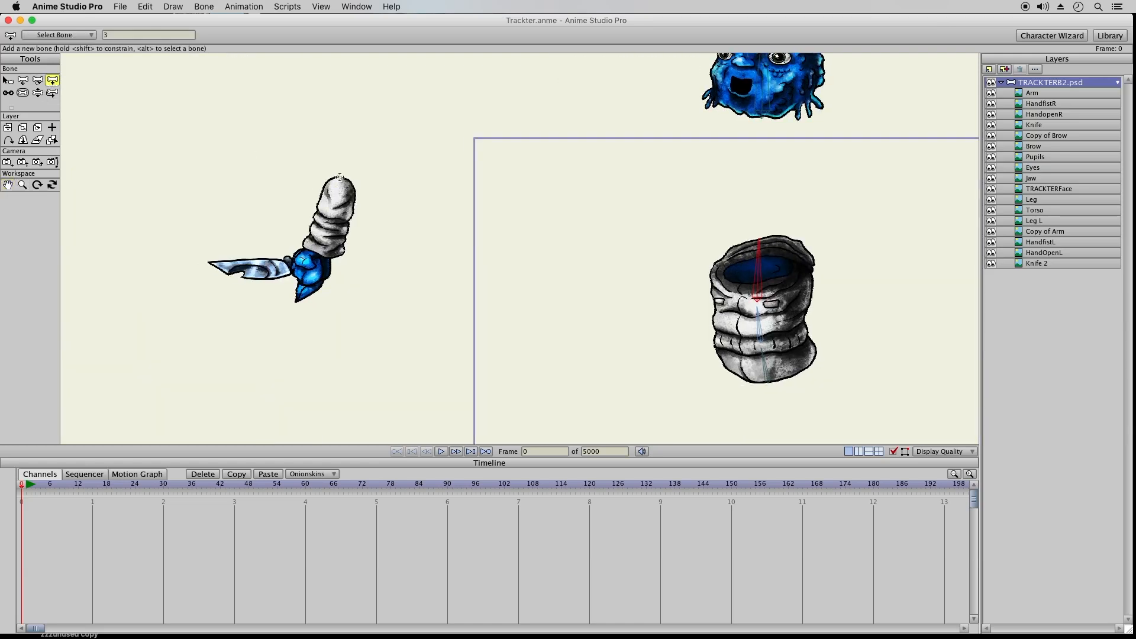
left_click_drag(341, 180, 334, 218)
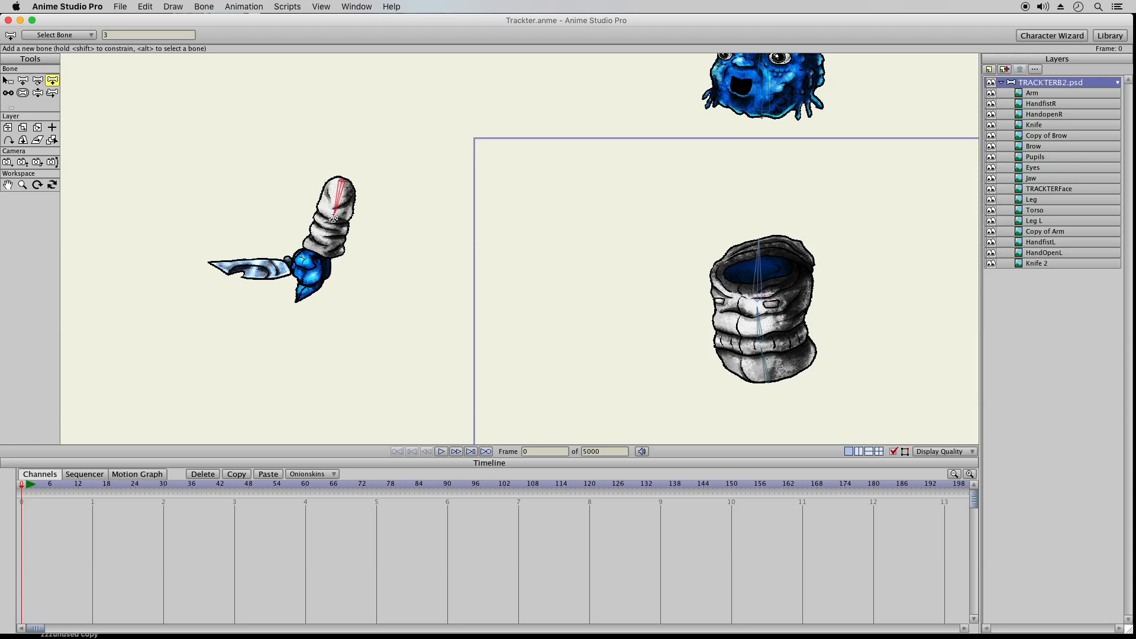
left_click_drag(332, 227, 319, 252)
left_click_drag(319, 252, 313, 273)
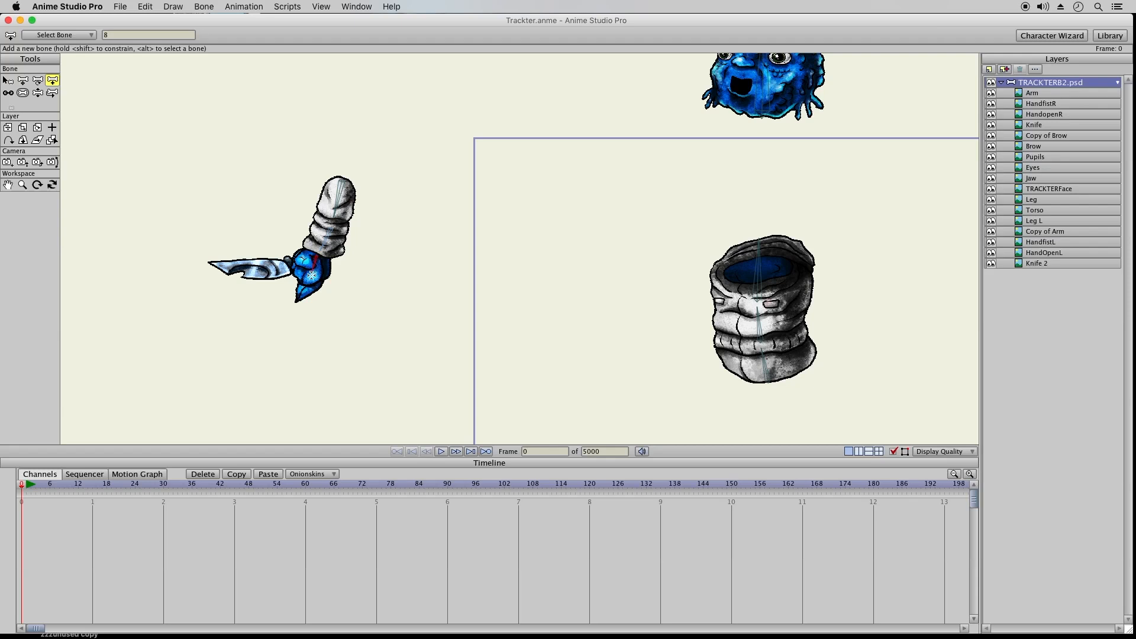
left_click_drag(311, 278, 300, 300)
left_click_drag(297, 301, 298, 301)
Add a bone along the Knife 2 blade, extending past its tip, as a child of that arm's hand bone.
left_click(8, 80)
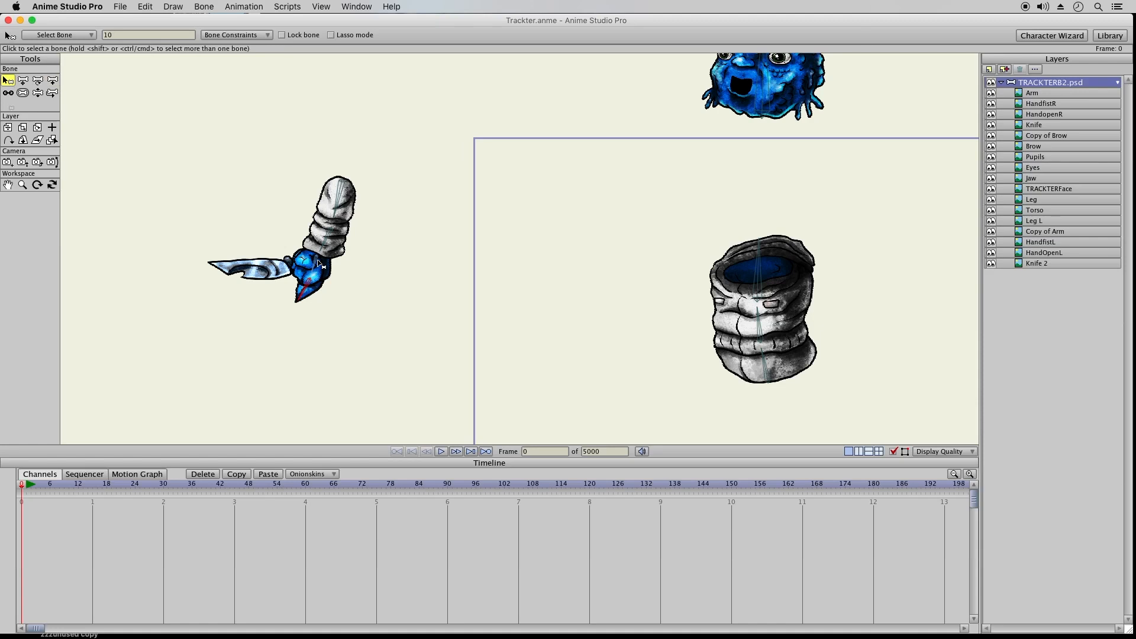
left_click(52, 80)
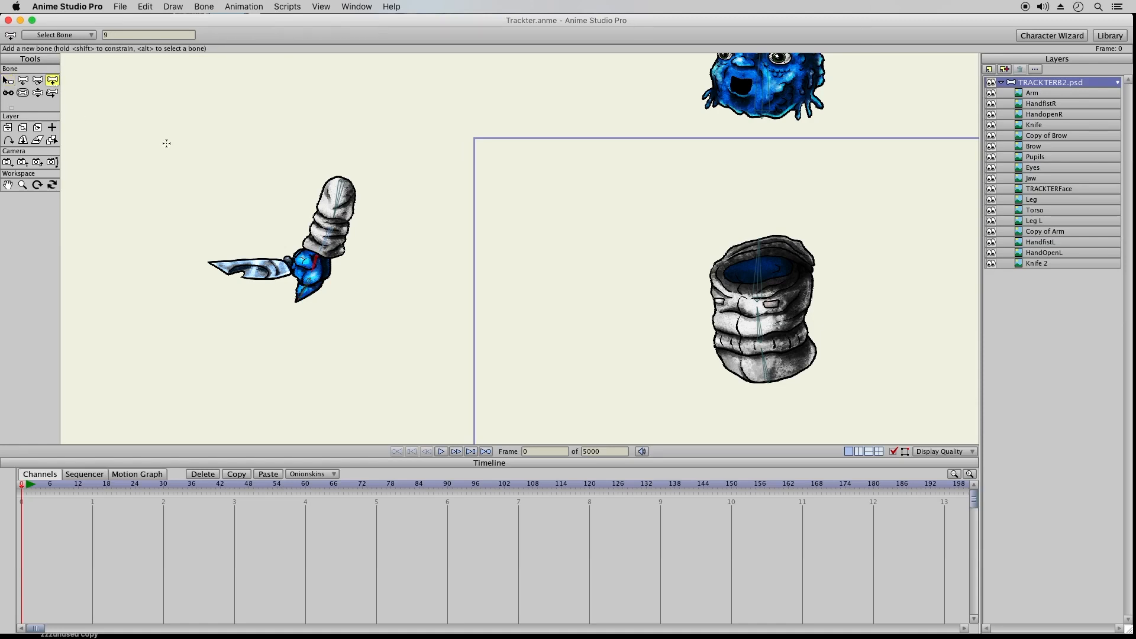
left_click_drag(290, 260, 174, 267)
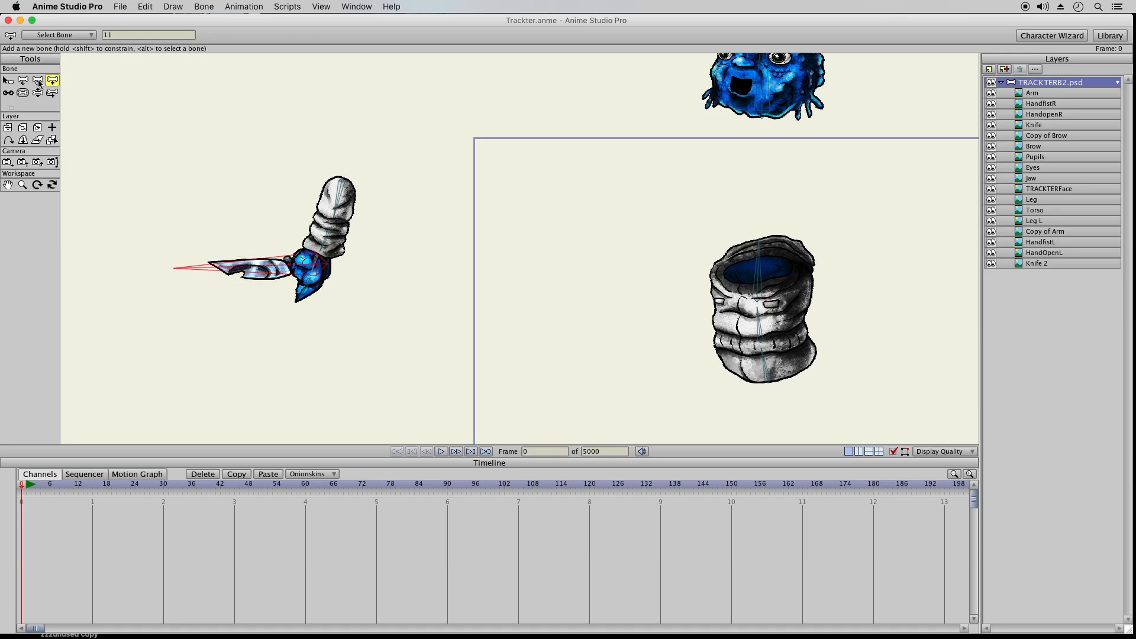
left_click(12, 83)
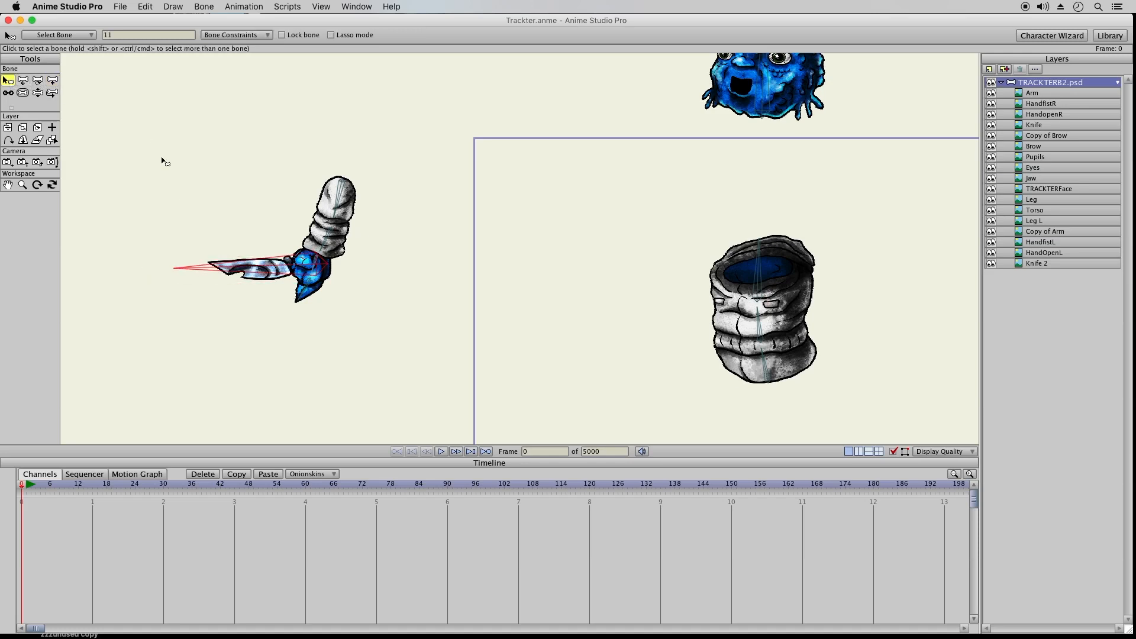
Starting from the upper torso bone, draw a four-bone chain down the Arm layer's part from shoulder through hand to fingertips.
left_click(8, 185)
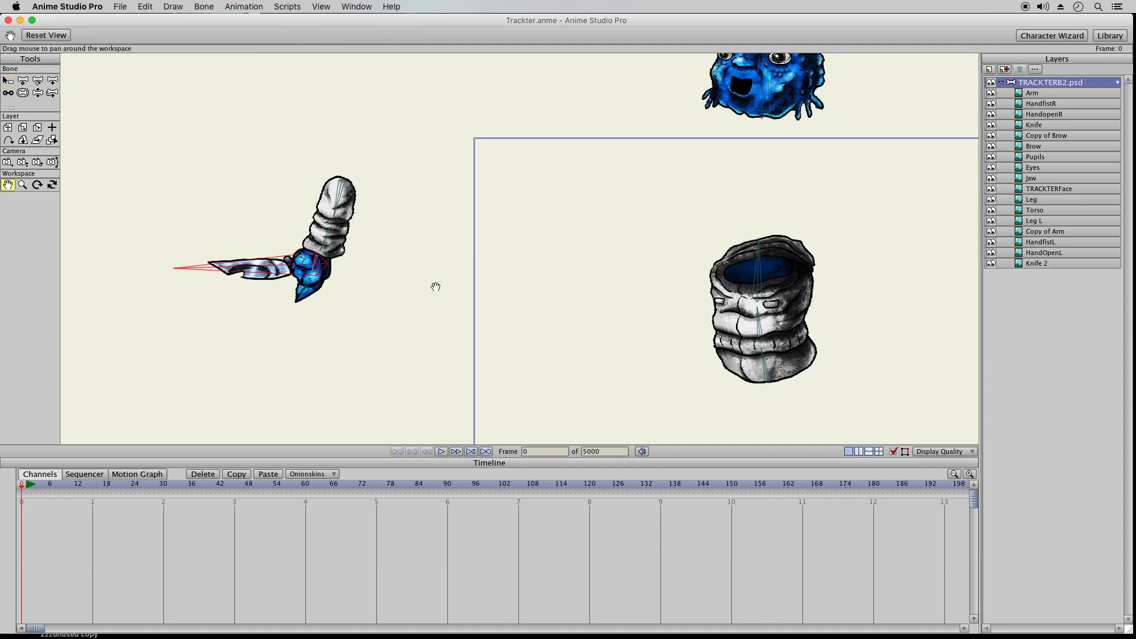
left_click_drag(632, 322, 213, 234)
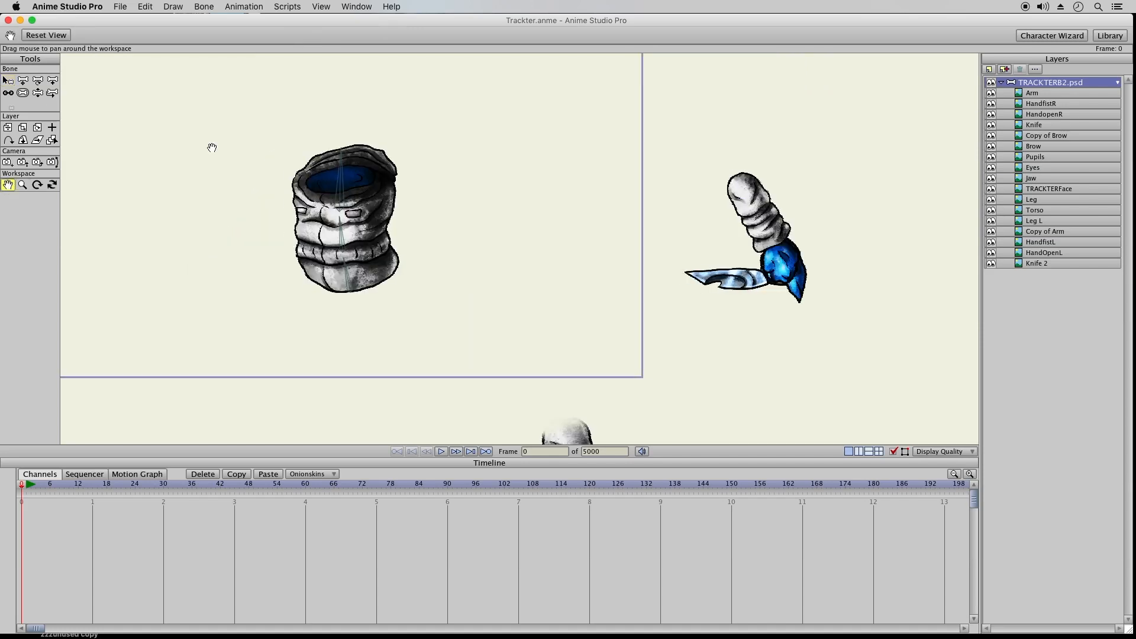
left_click(13, 84)
left_click(343, 187)
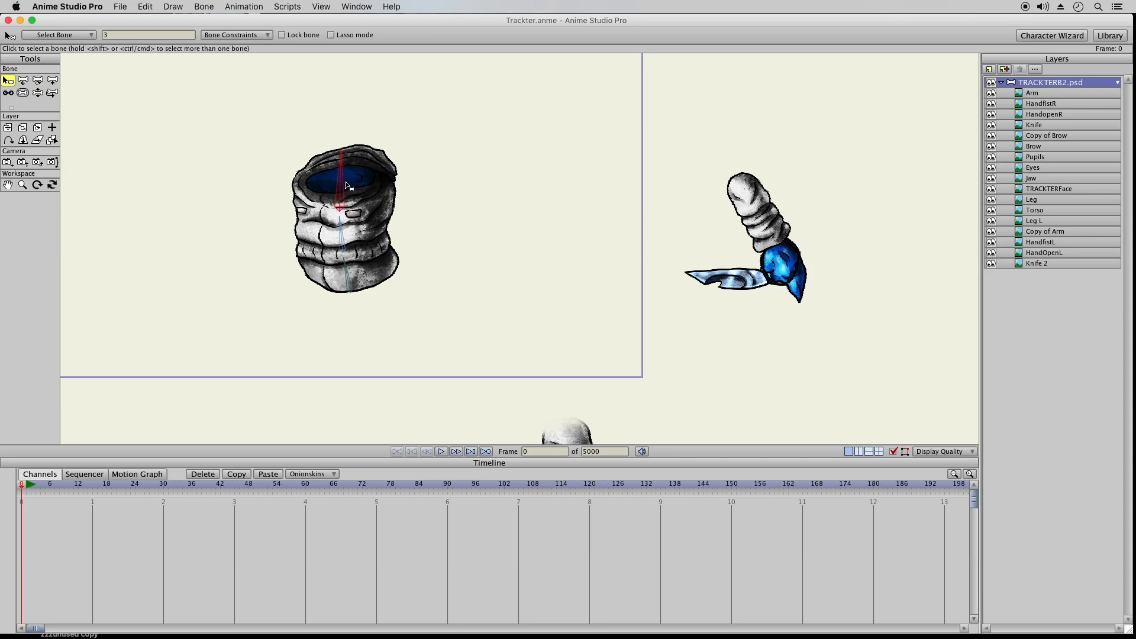
left_click(53, 80)
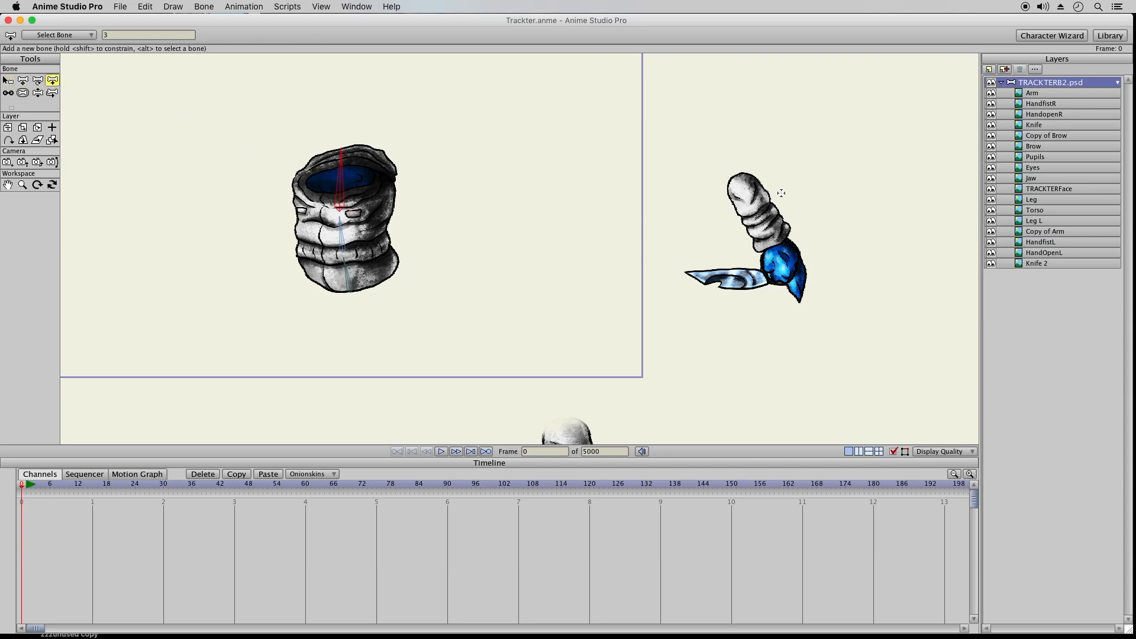
left_click_drag(735, 177, 757, 206)
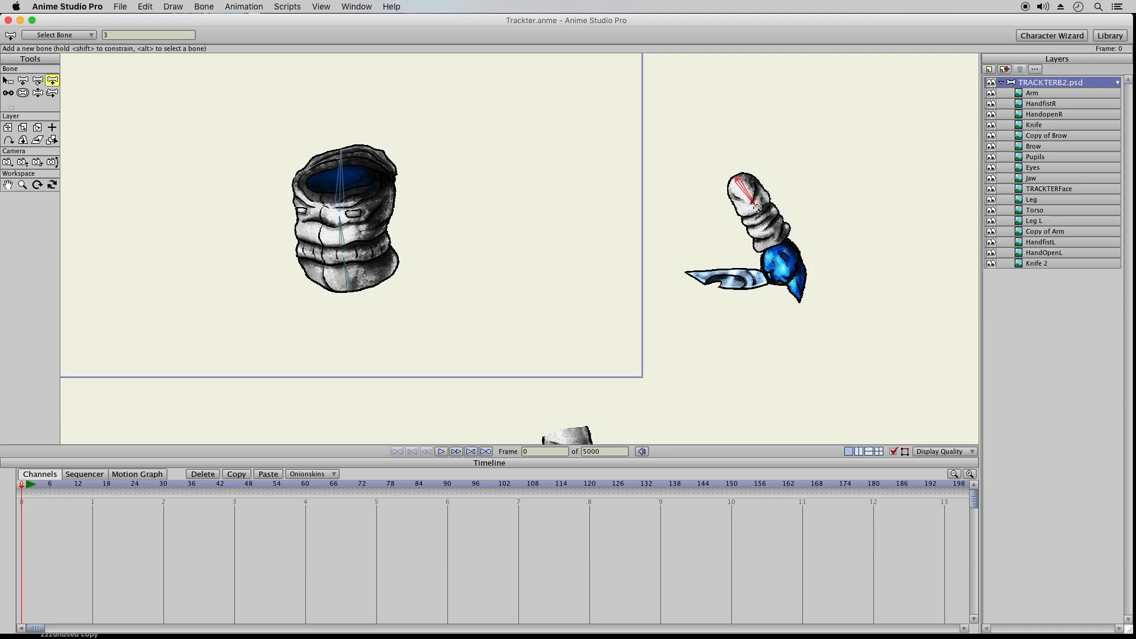
left_click_drag(757, 210, 787, 269)
left_click_drag(791, 268, 798, 297)
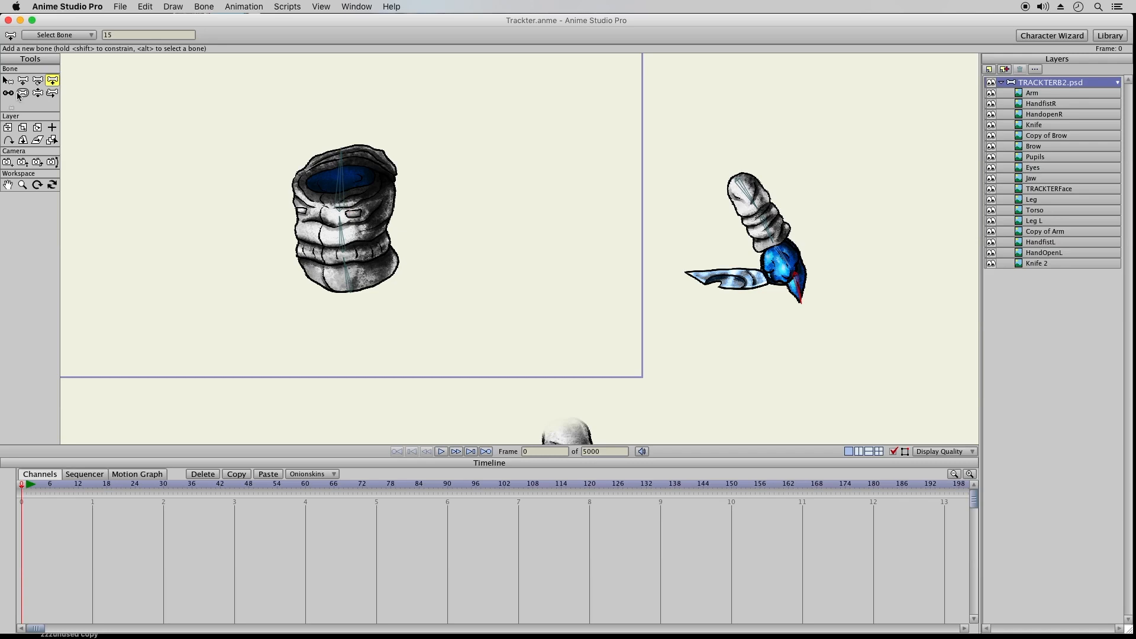
Add a bone running from this arm's hand along the knife and past its tip, as a child of the hand bone.
left_click(7, 81)
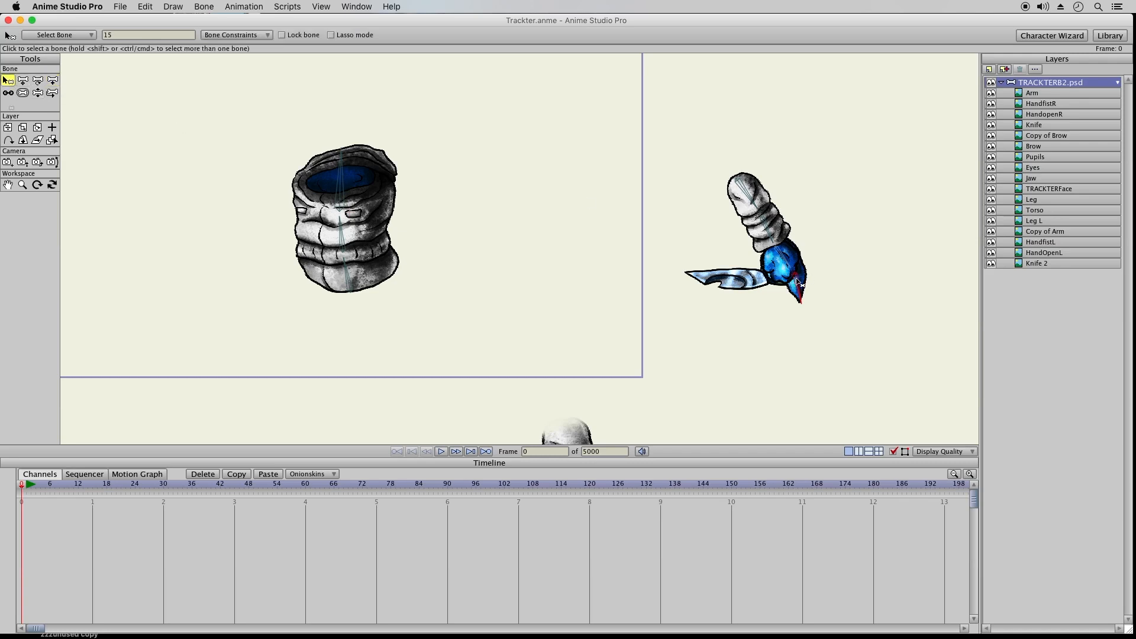
left_click(784, 261)
left_click(53, 80)
left_click_drag(805, 271, 649, 279)
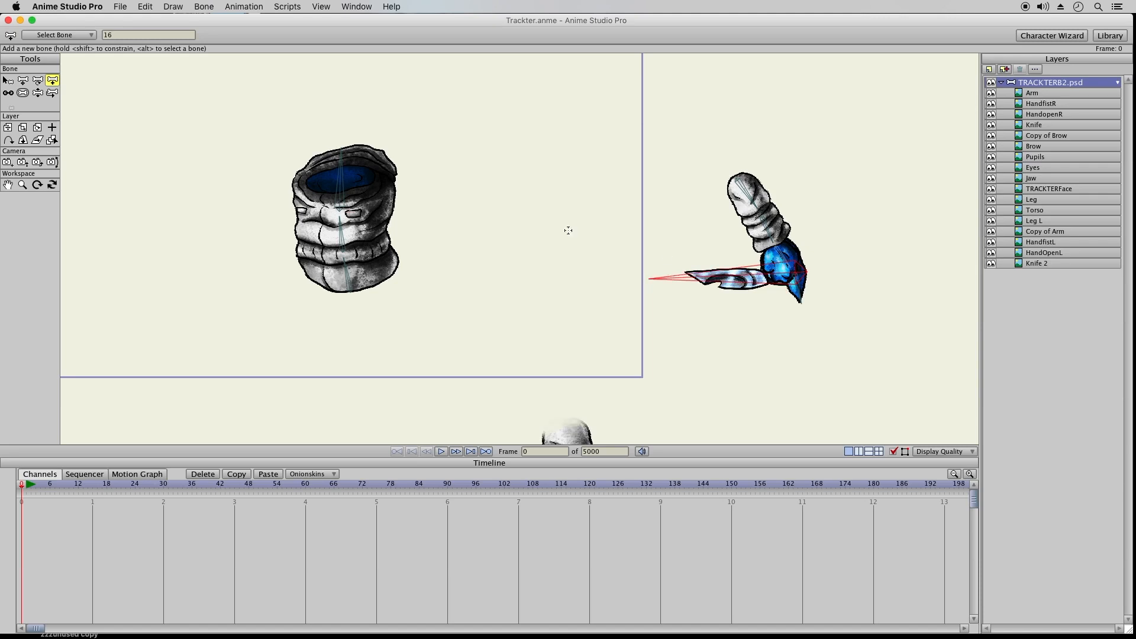
left_click(7, 81)
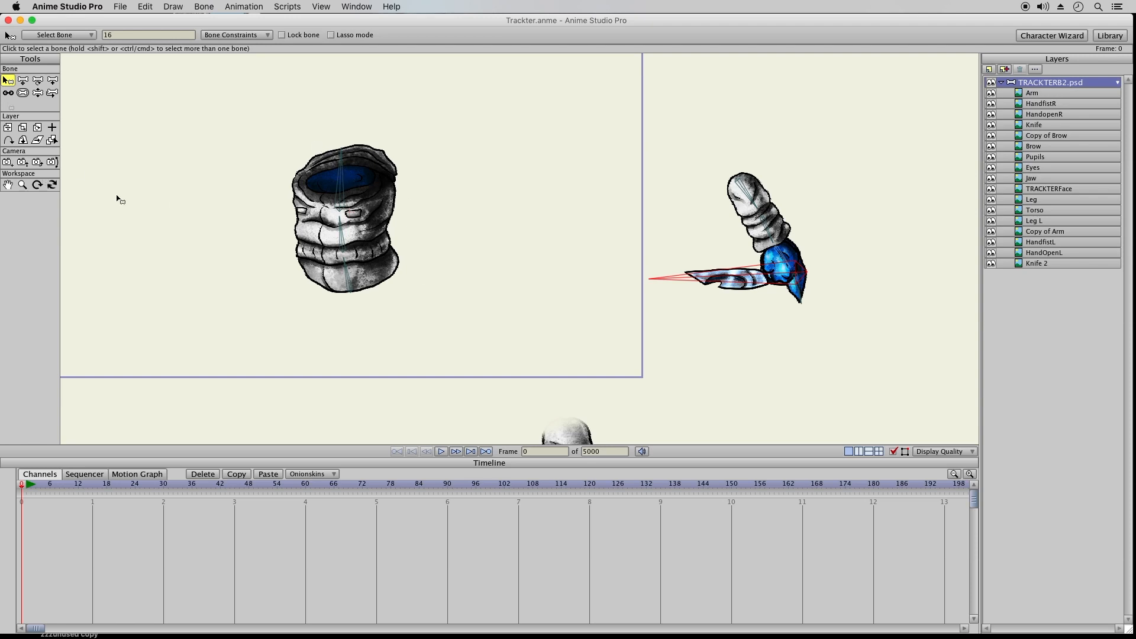
Starting from the lowest torso bone, draw a four-bone chain down the light-coloured leg from hip through knee and heel to toe.
left_click(8, 184)
left_click_drag(409, 309, 540, 314)
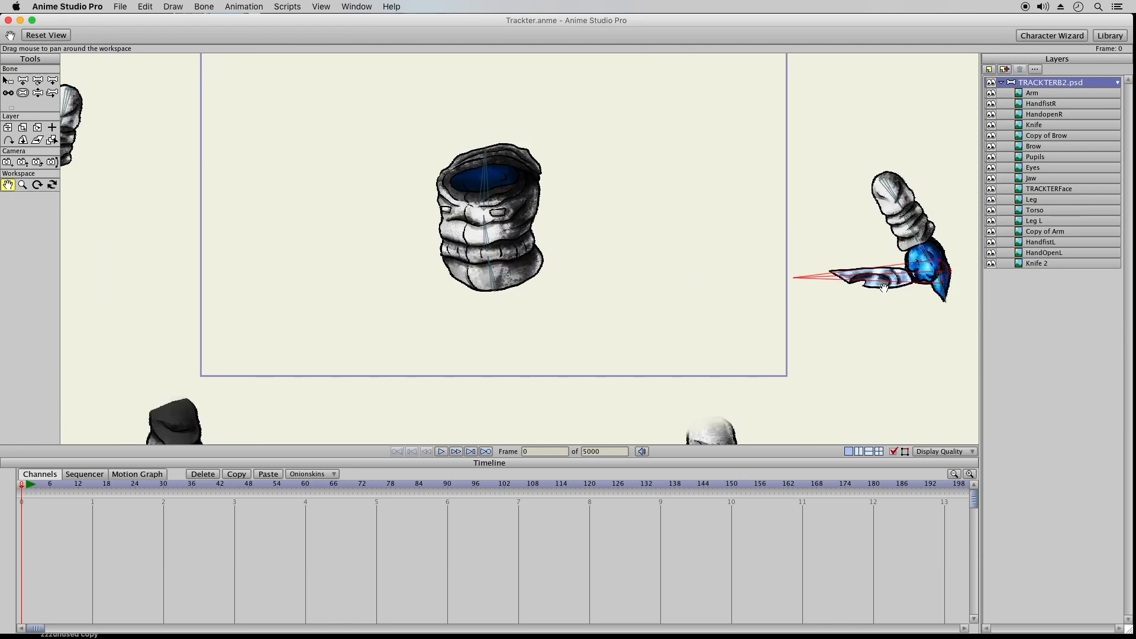
left_click_drag(546, 327, 556, 208)
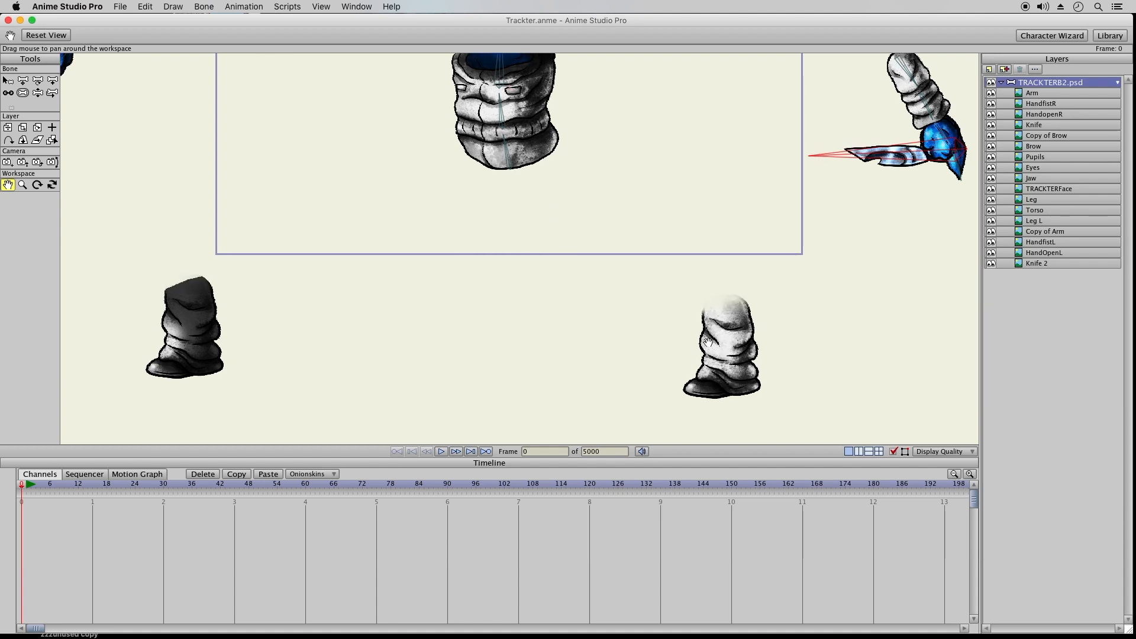
left_click(8, 80)
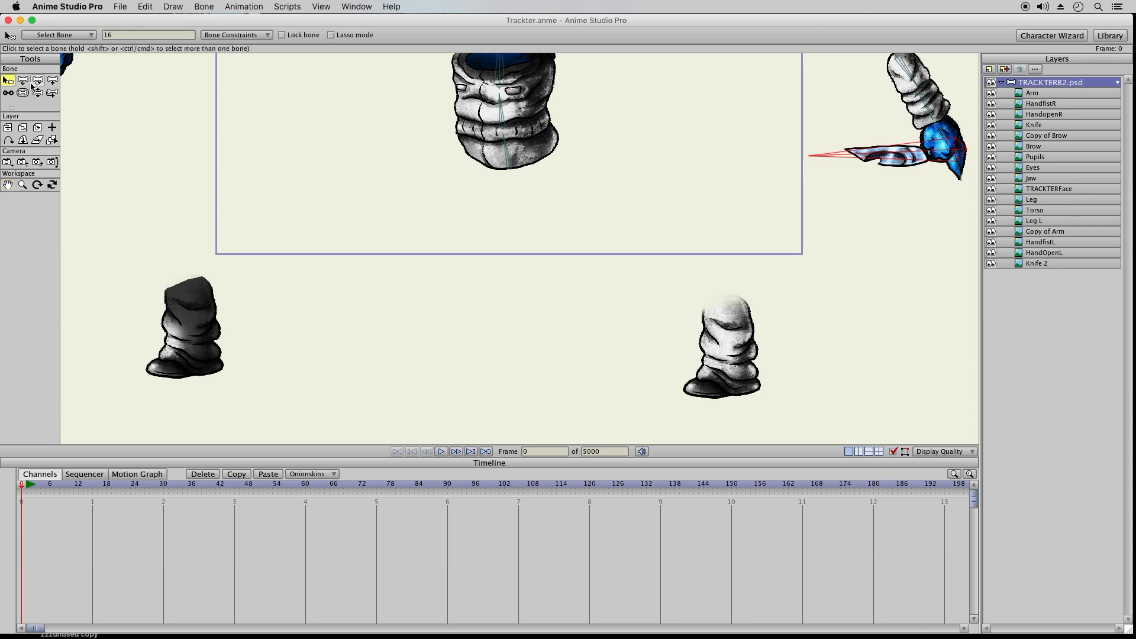
left_click(507, 164)
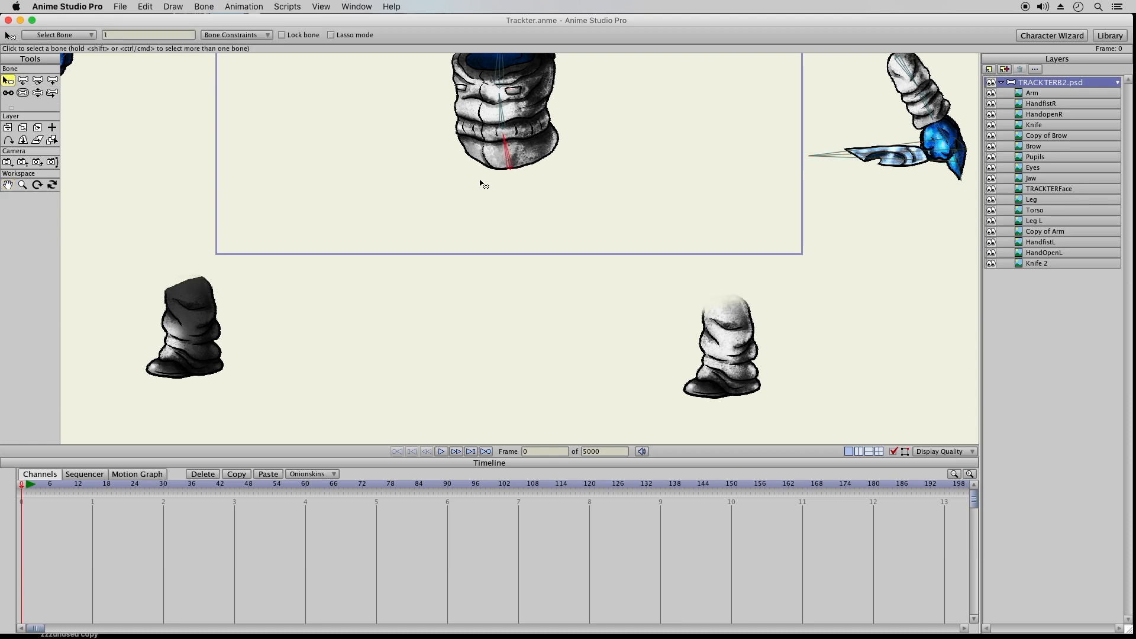
left_click(52, 80)
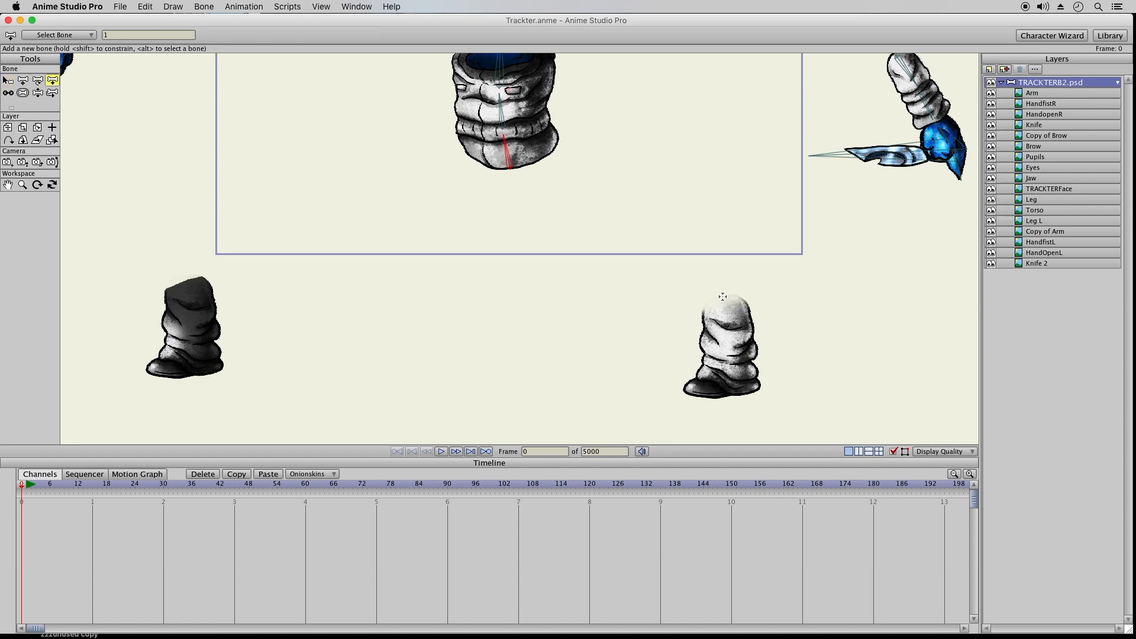
left_click_drag(722, 296, 686, 388)
Starting from the lowest torso bone, draw a four-bone chain down the dark leg from hip to toe, and clear the bone selection.
left_click(8, 81)
left_click(502, 145)
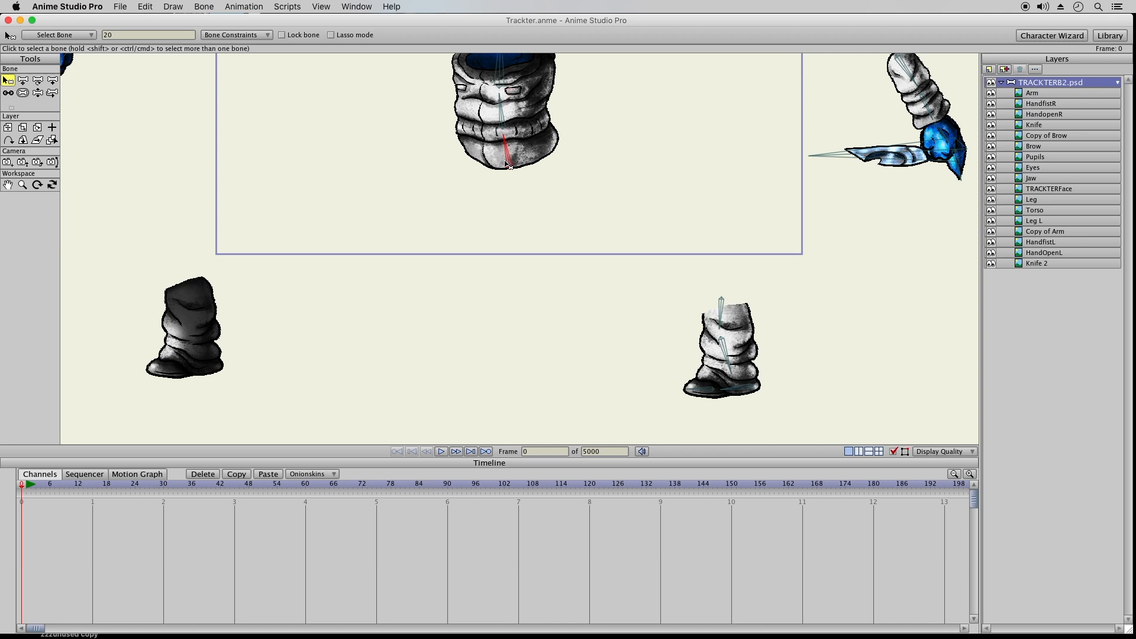
left_click(53, 82)
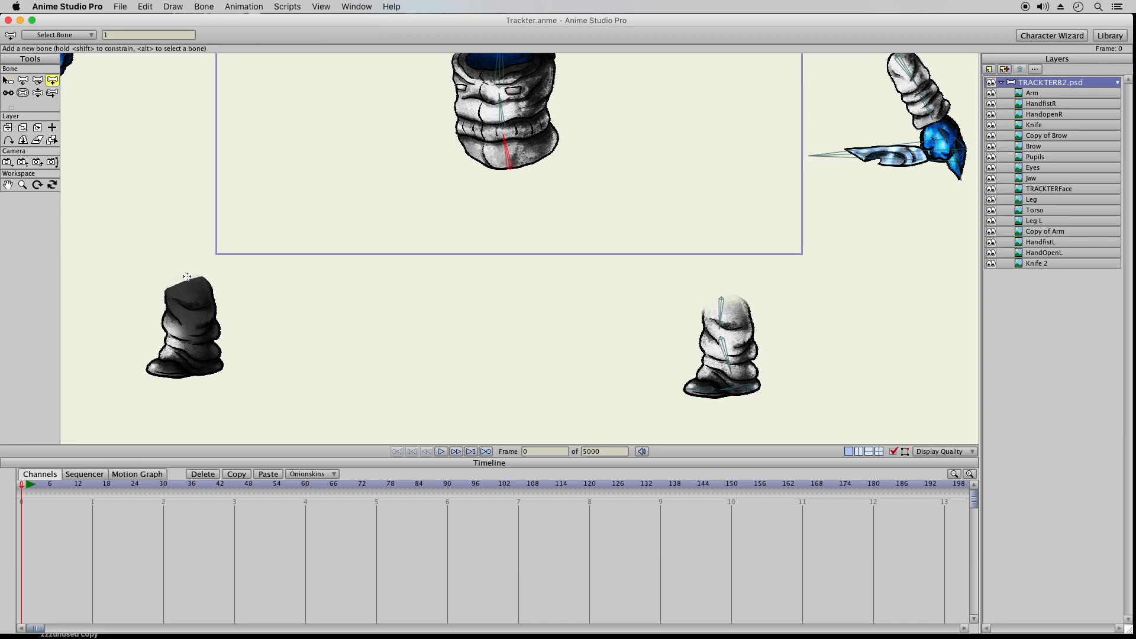
left_click_drag(187, 275, 186, 315)
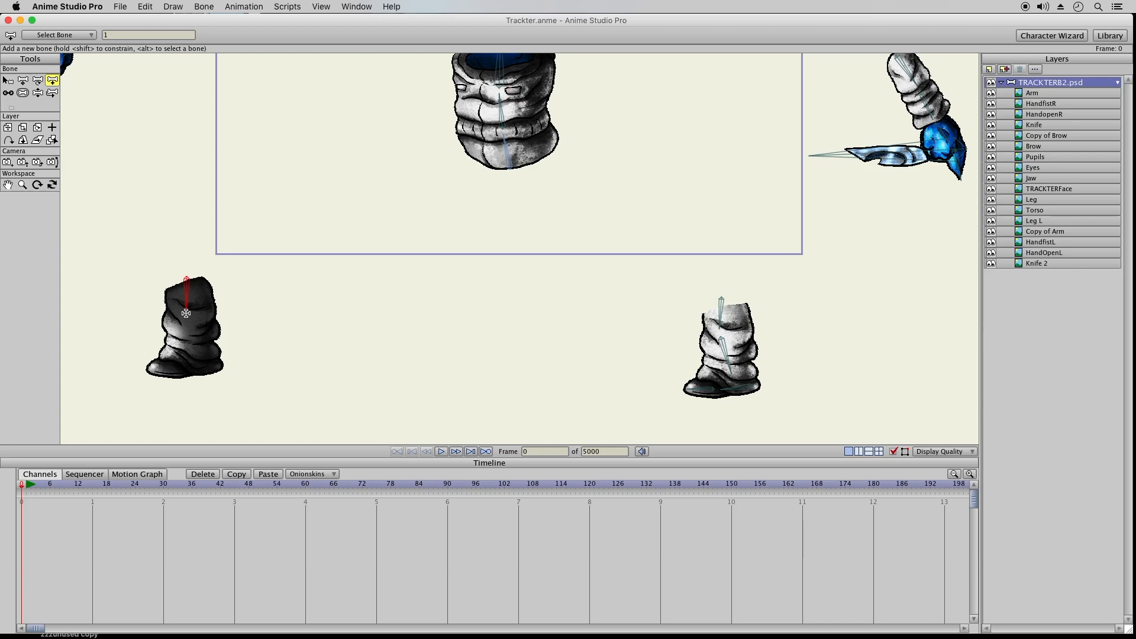
left_click_drag(184, 309, 194, 355)
left_click_drag(218, 368, 148, 368)
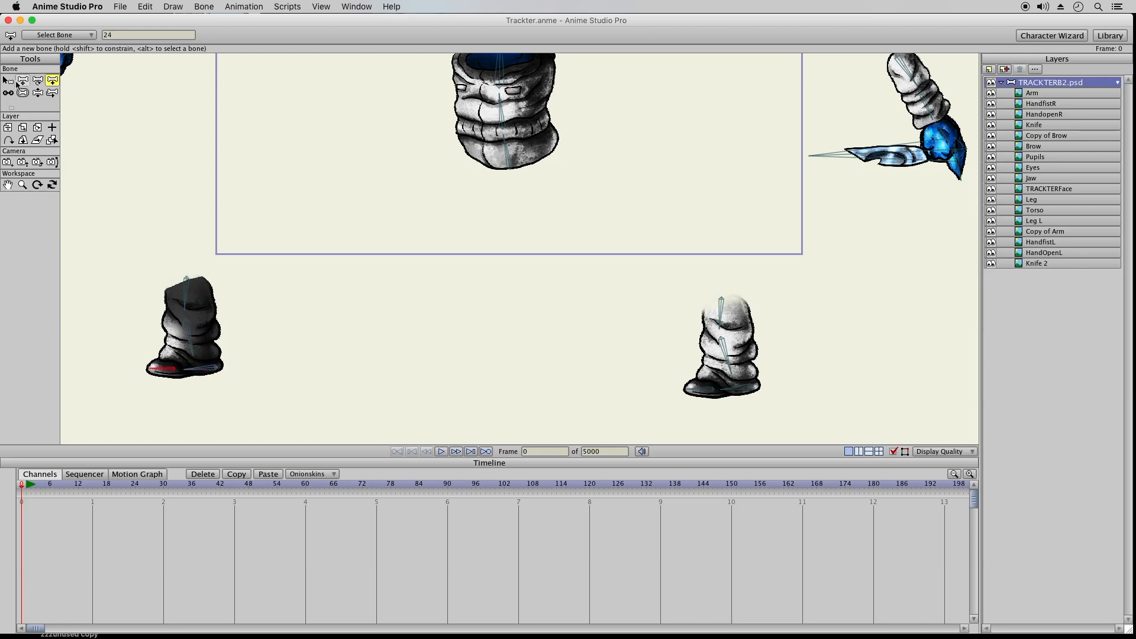
key("z")
left_click(145, 157)
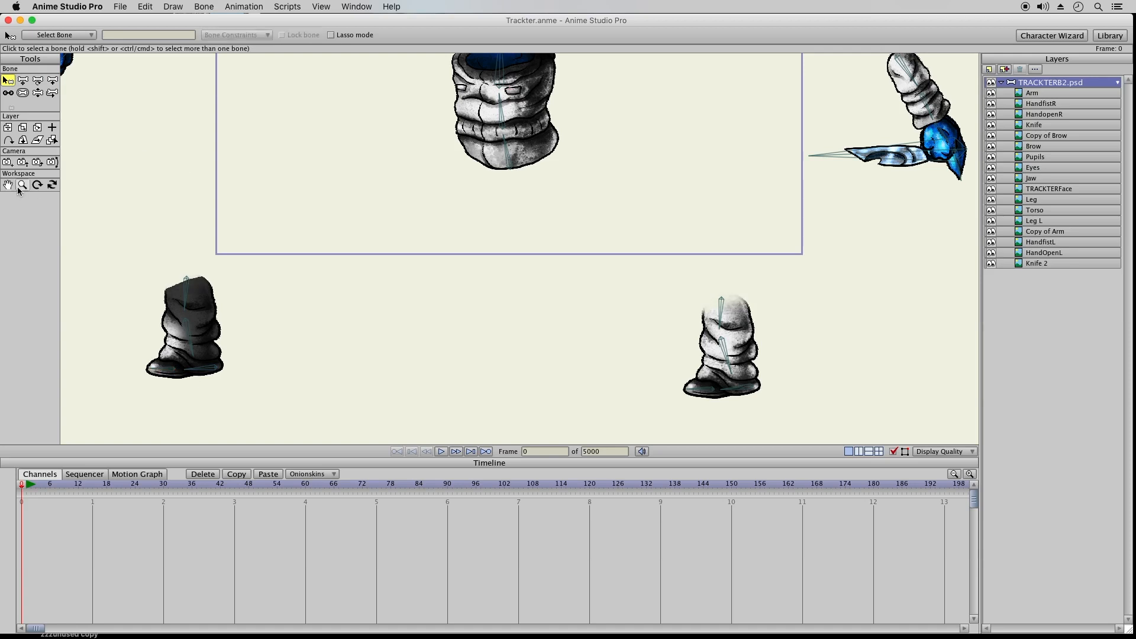
Offset the detached jaw's bone so the jaw fits over the mouth on the character's face.
left_click(7, 185)
left_click_drag(555, 128, 543, 284)
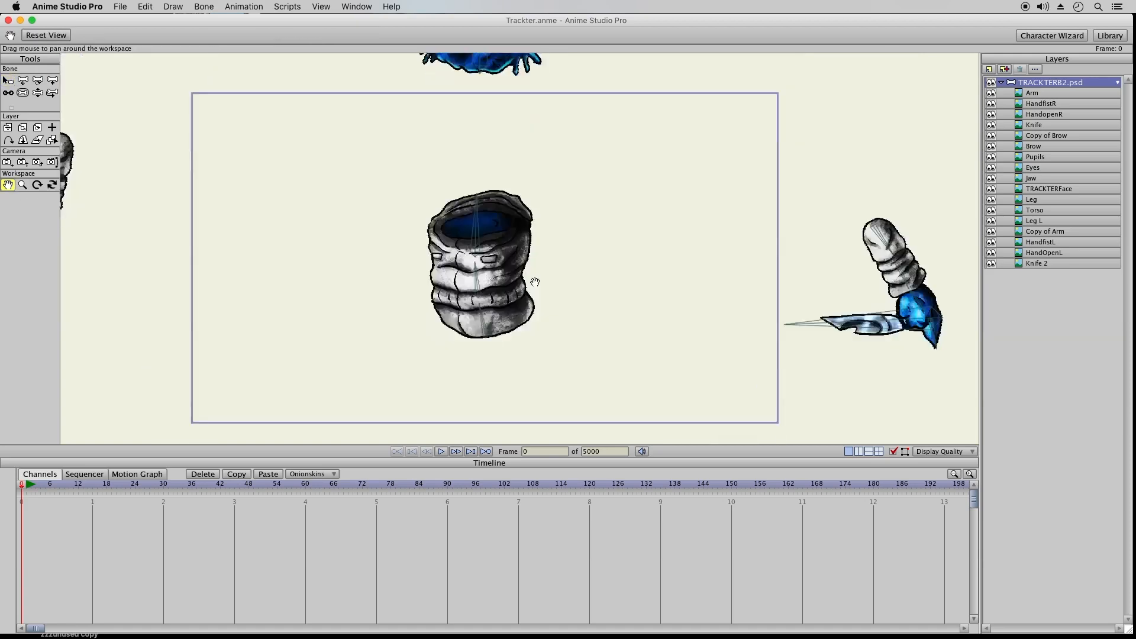
left_click(23, 184)
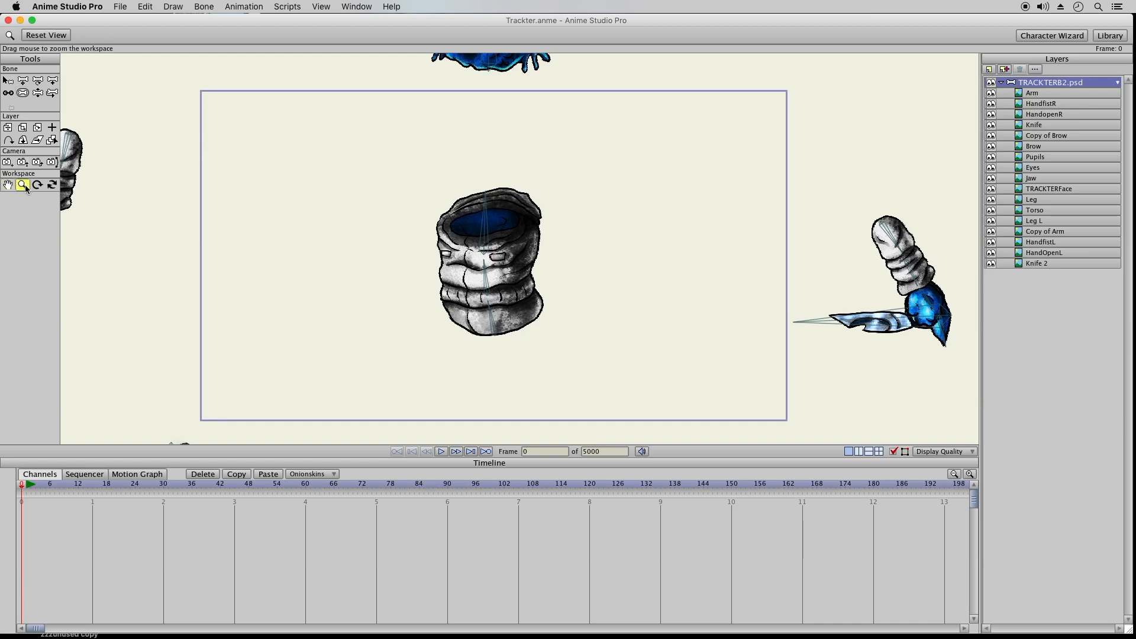
left_click_drag(552, 294, 309, 253)
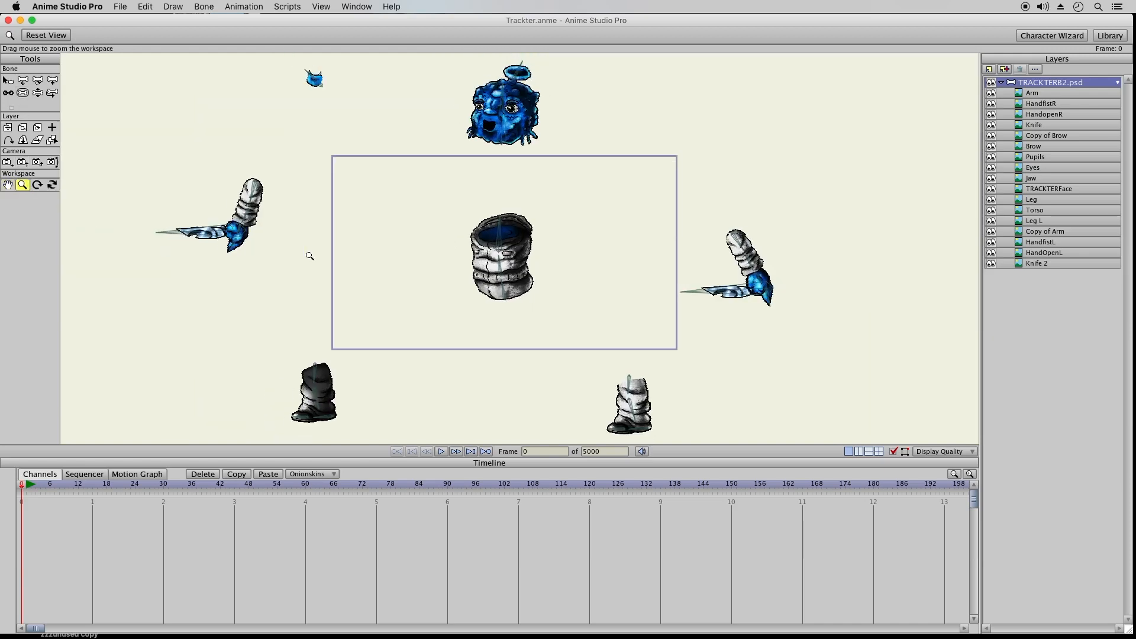
left_click(53, 93)
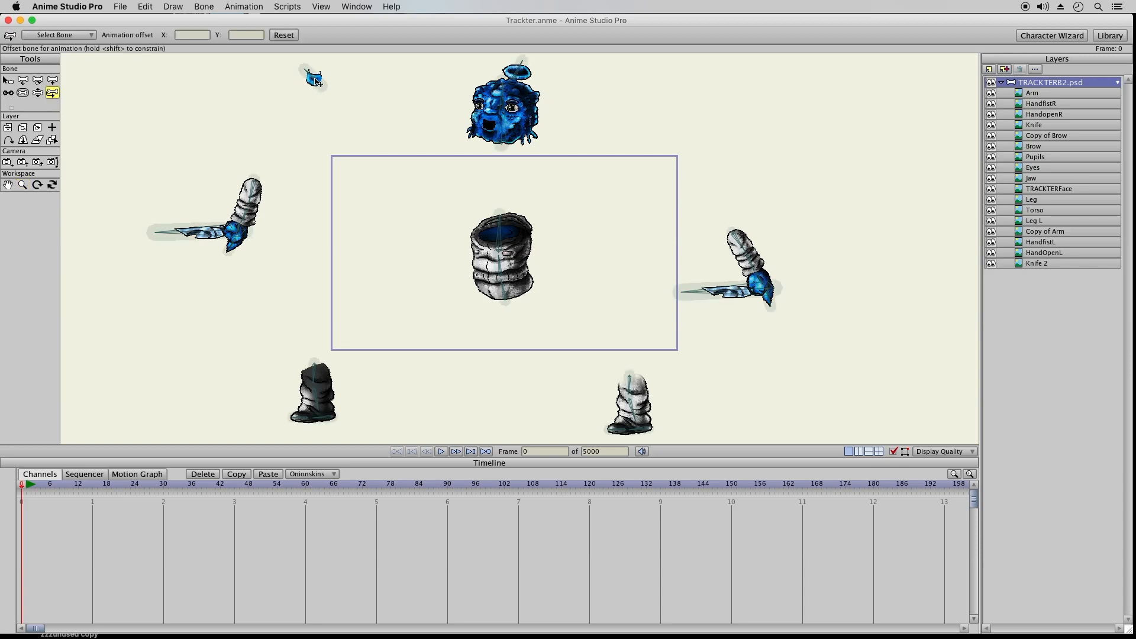
left_click_drag(315, 81, 493, 132)
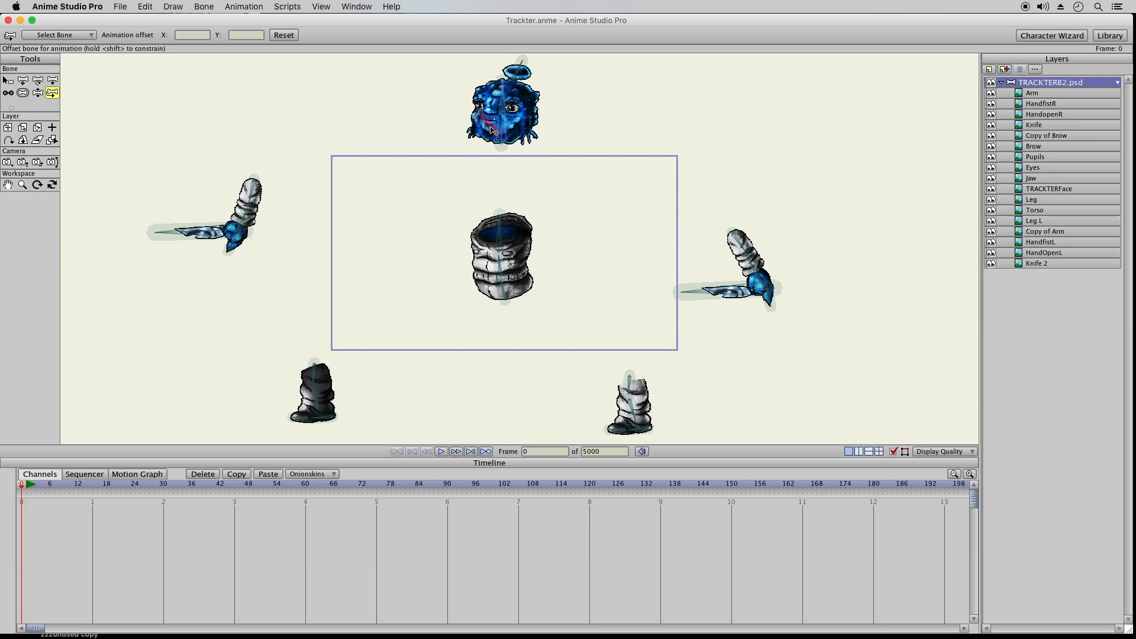
left_click_drag(494, 132, 488, 135)
Offset both arm chains to the torso's shoulders and the head chain down onto the neck opening.
left_click_drag(271, 193, 491, 244)
left_click_drag(755, 243, 544, 247)
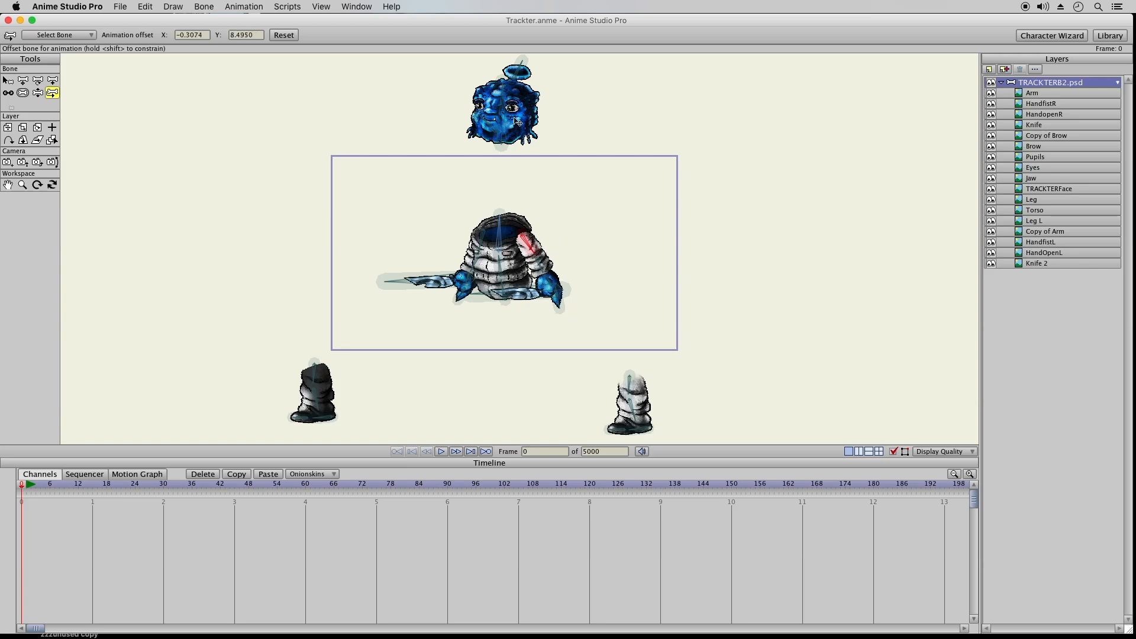
left_click_drag(500, 122, 500, 226)
Offset the dark and light leg chains so both legs sit side by side under the torso.
left_click(320, 379)
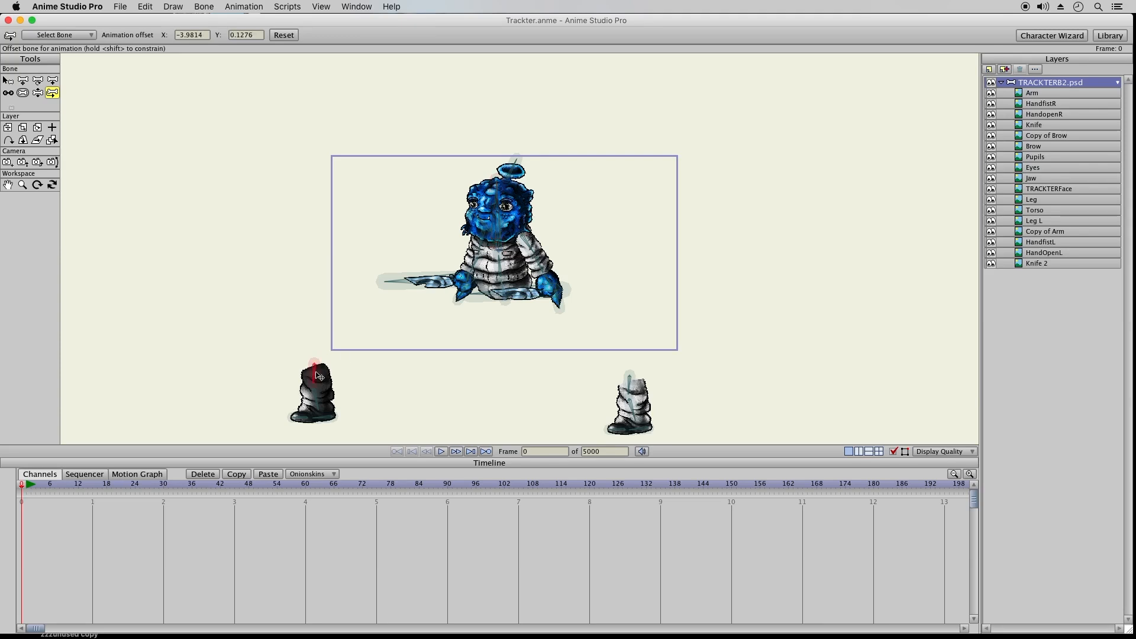
left_click_drag(375, 370, 495, 293)
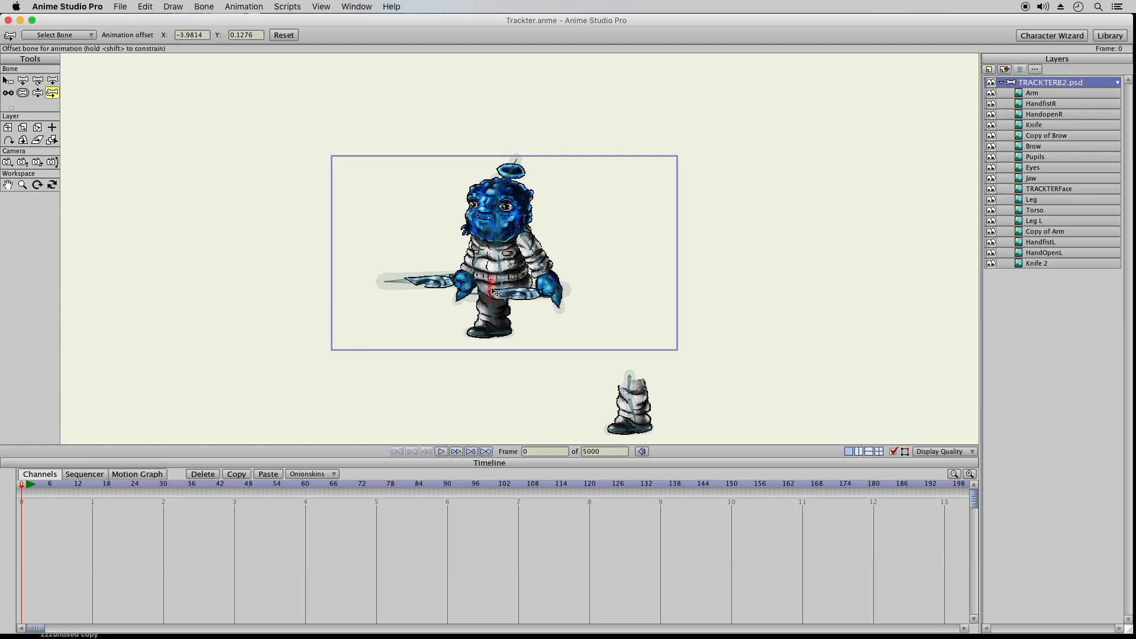
left_click(615, 349)
left_click_drag(634, 392, 515, 294)
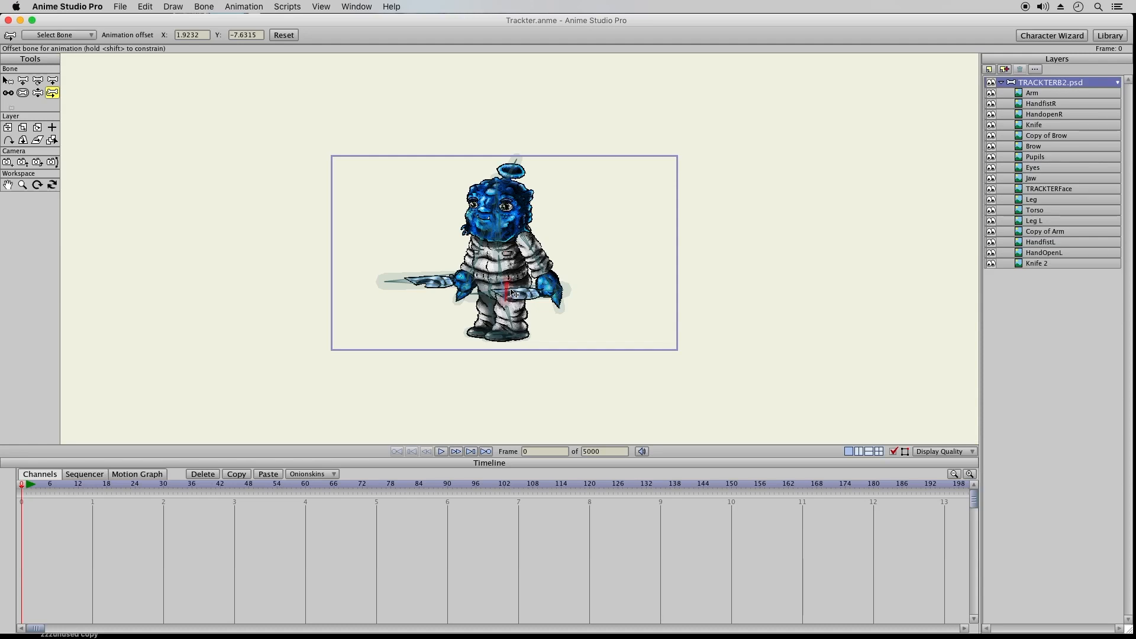
left_click_drag(514, 294, 514, 292)
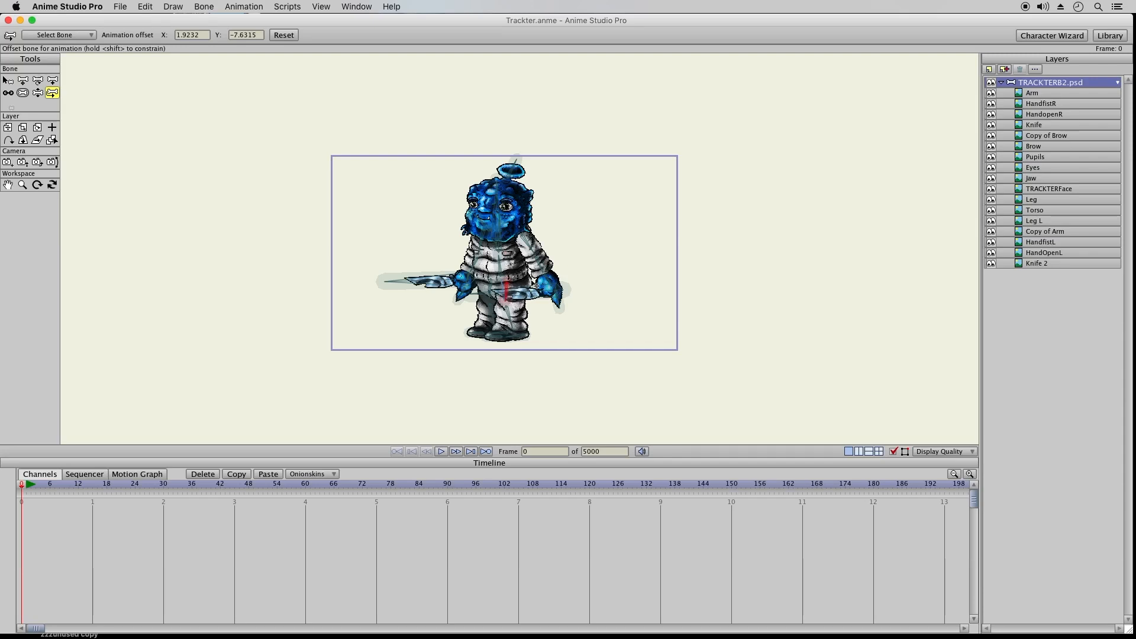
Test both arm chains with Manipulate Bones, bending one arm outward and raising the other arm's knife above the head.
left_click(25, 185)
left_click_drag(421, 255, 628, 267)
left_click(37, 92)
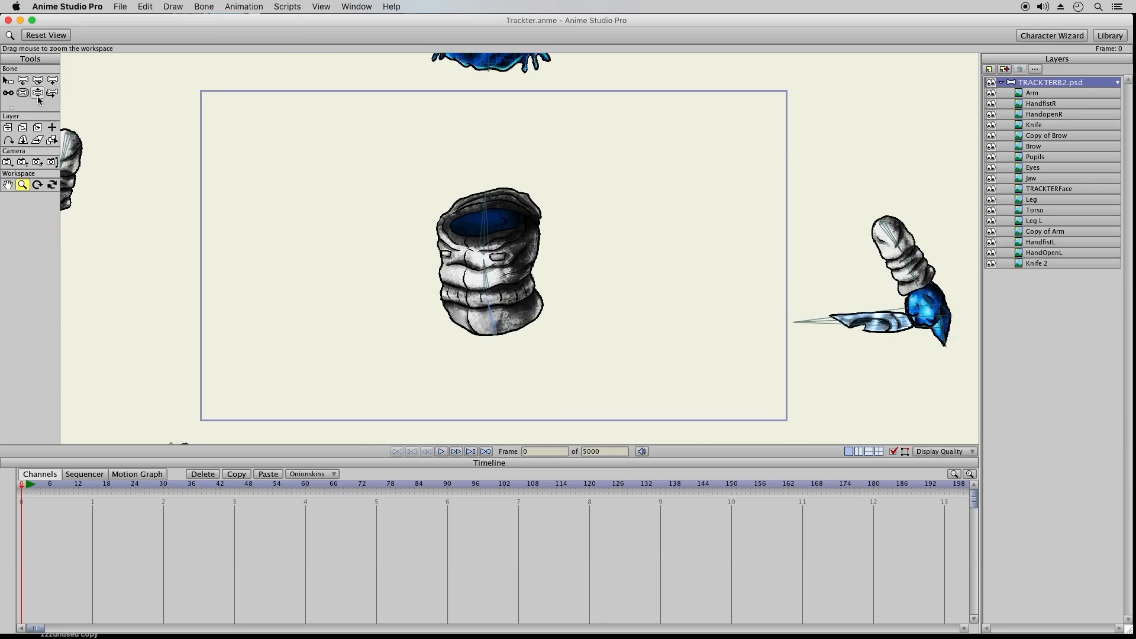
left_click_drag(556, 277, 562, 229)
left_click_drag(438, 277, 390, 188)
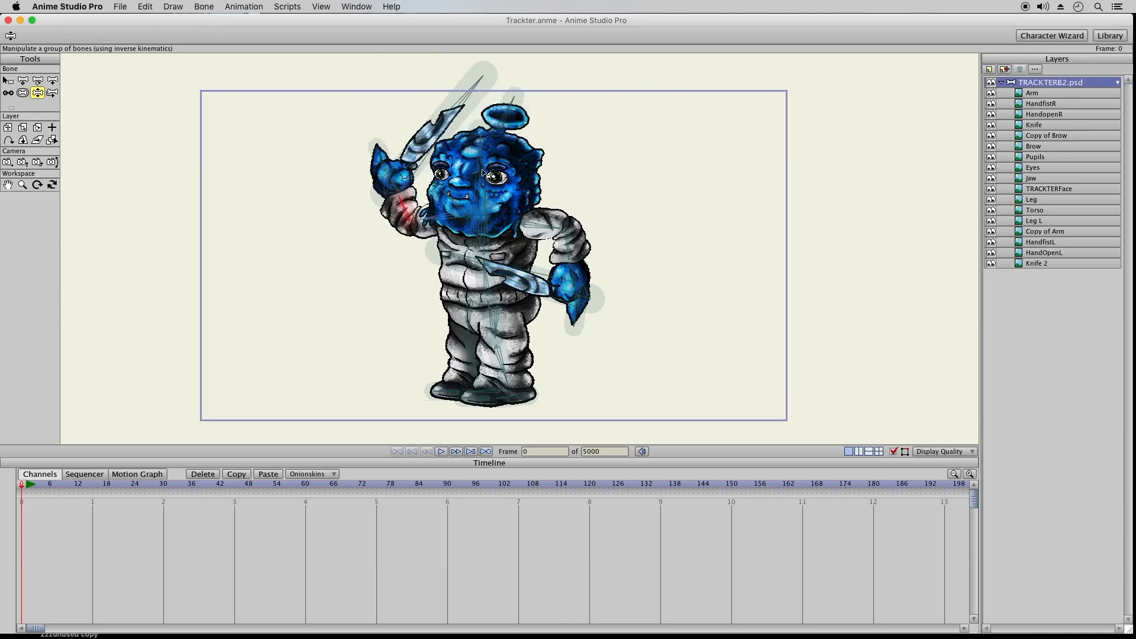
Test the head, torso and leg chains with Manipulate Bones by leaning the upper body and bending both legs into a running pose.
mouse_move(480, 171)
left_mouse_down()
mouse_move(431, 173)
mouse_move(515, 181)
mouse_move(421, 176)
mouse_move(495, 185)
left_mouse_up()
left_click(488, 249)
left_click_drag(490, 249, 473, 193)
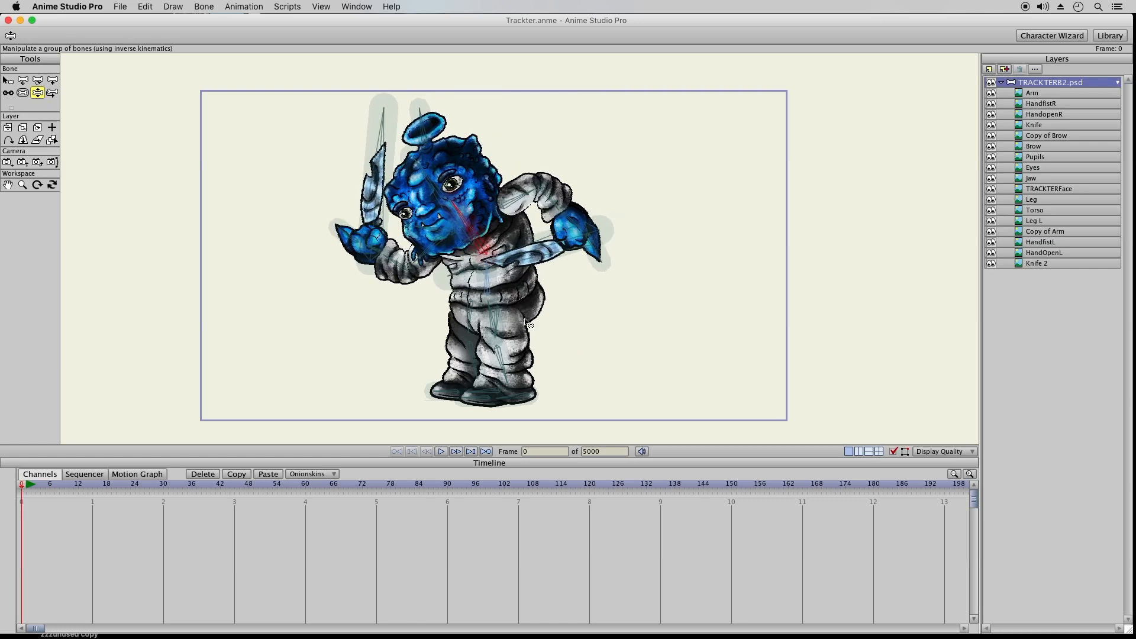
left_click(485, 373)
left_click_drag(485, 374, 437, 384)
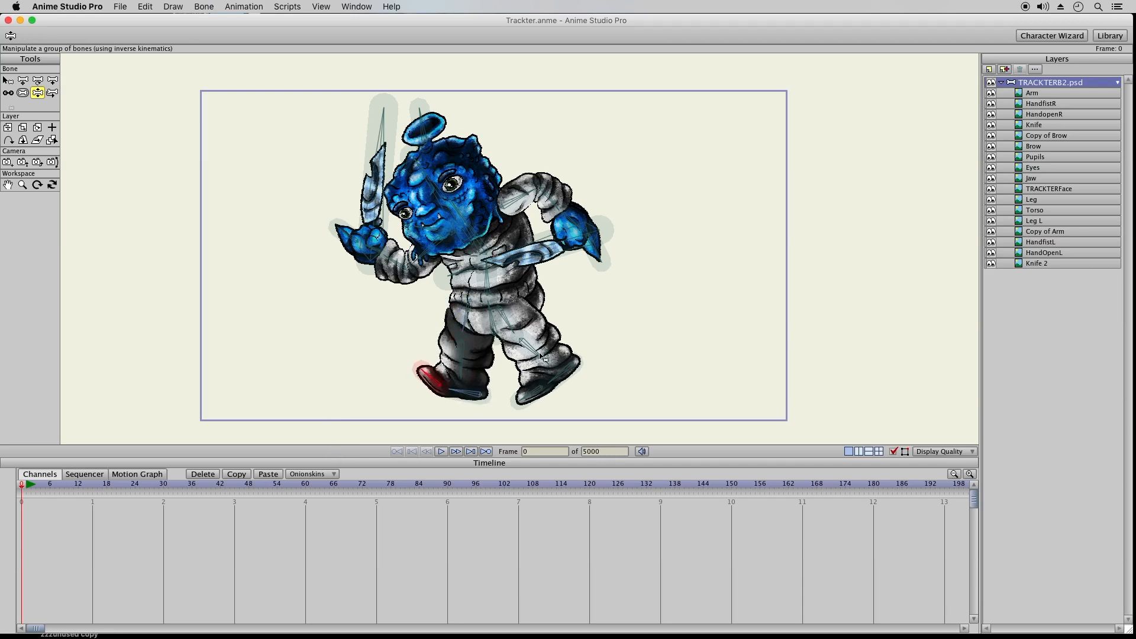
mouse_move(526, 344)
left_mouse_down()
mouse_move(537, 322)
mouse_move(534, 334)
left_mouse_up()
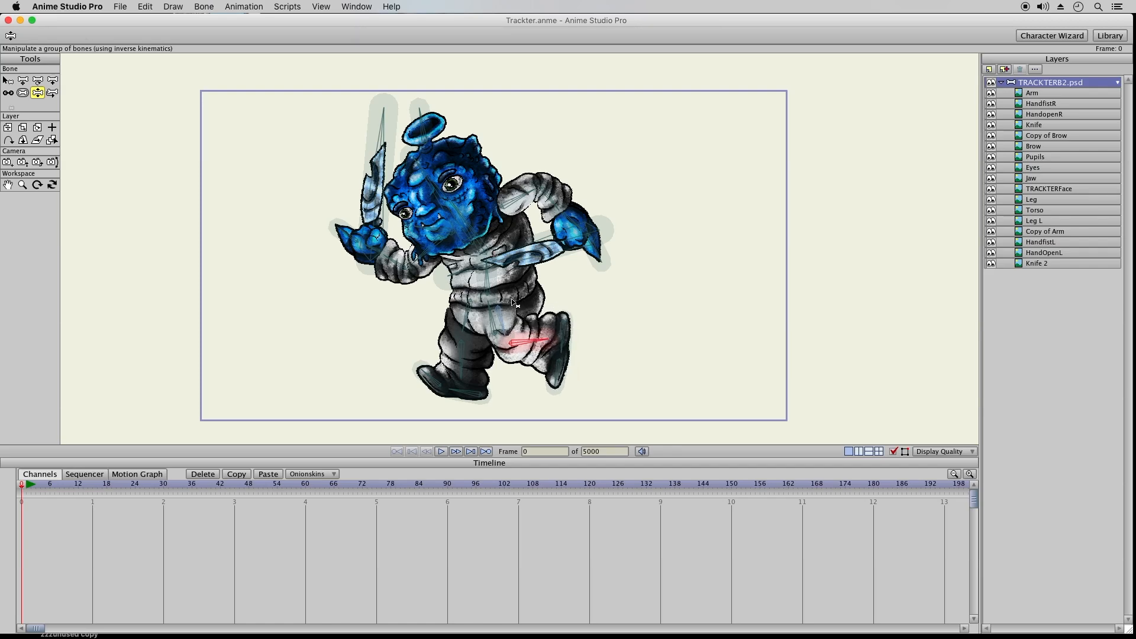
Adjust the light leg's bones by lowering the knee joint and shifting the heel bone toward the back of the boot.
left_click(7, 81)
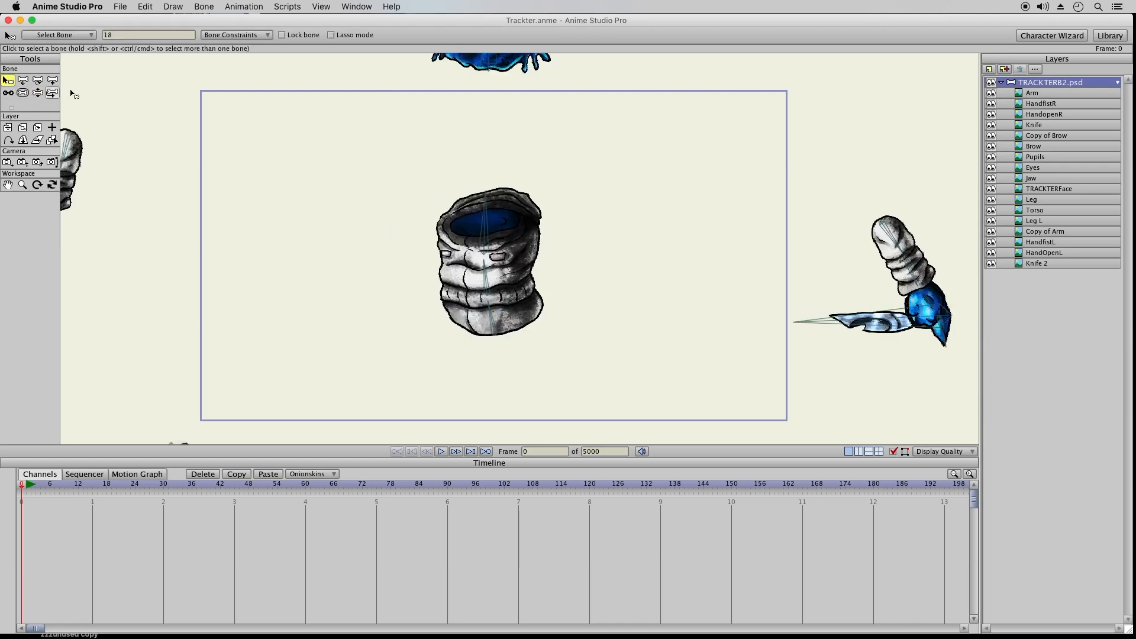
left_click(7, 185)
left_click_drag(406, 336, 436, 186)
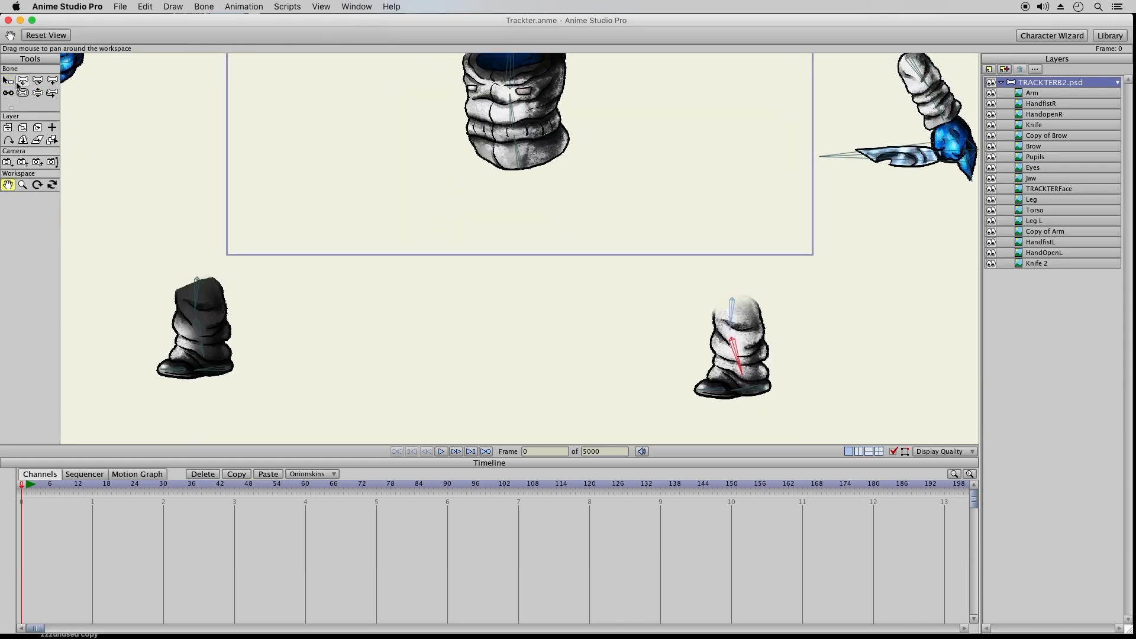
left_click(24, 81)
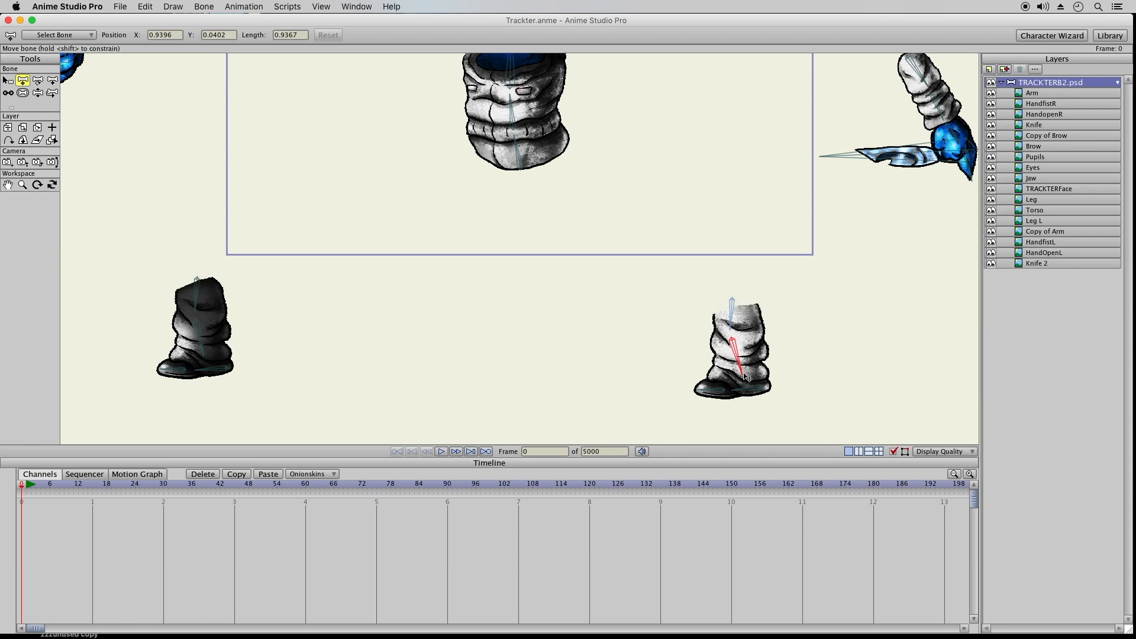
left_click_drag(747, 374, 766, 394)
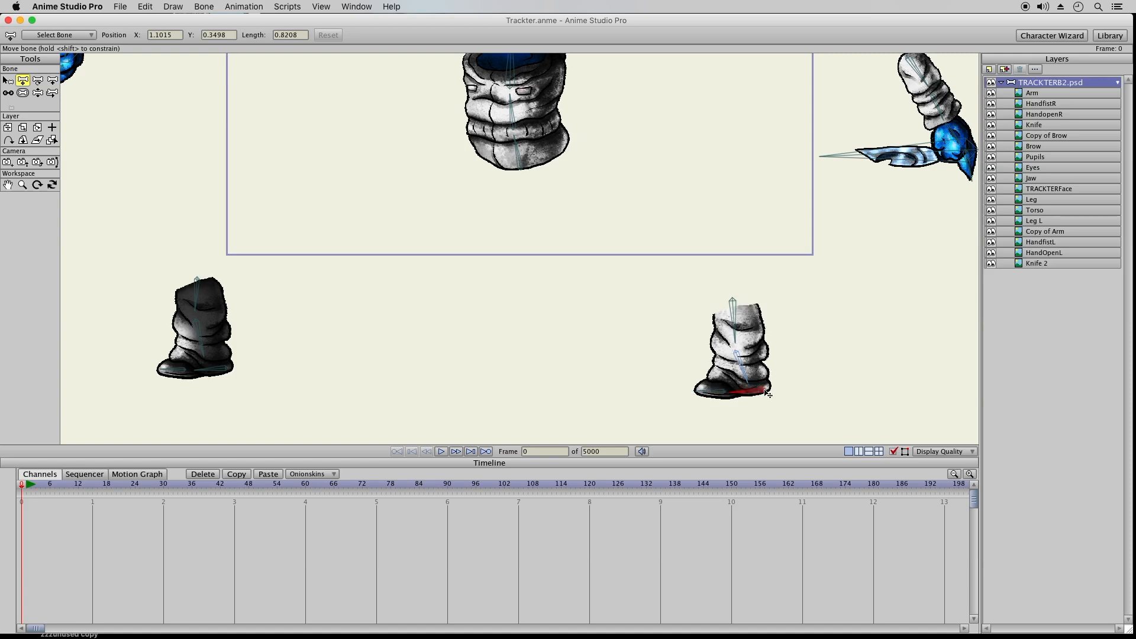
left_click_drag(767, 393, 784, 398)
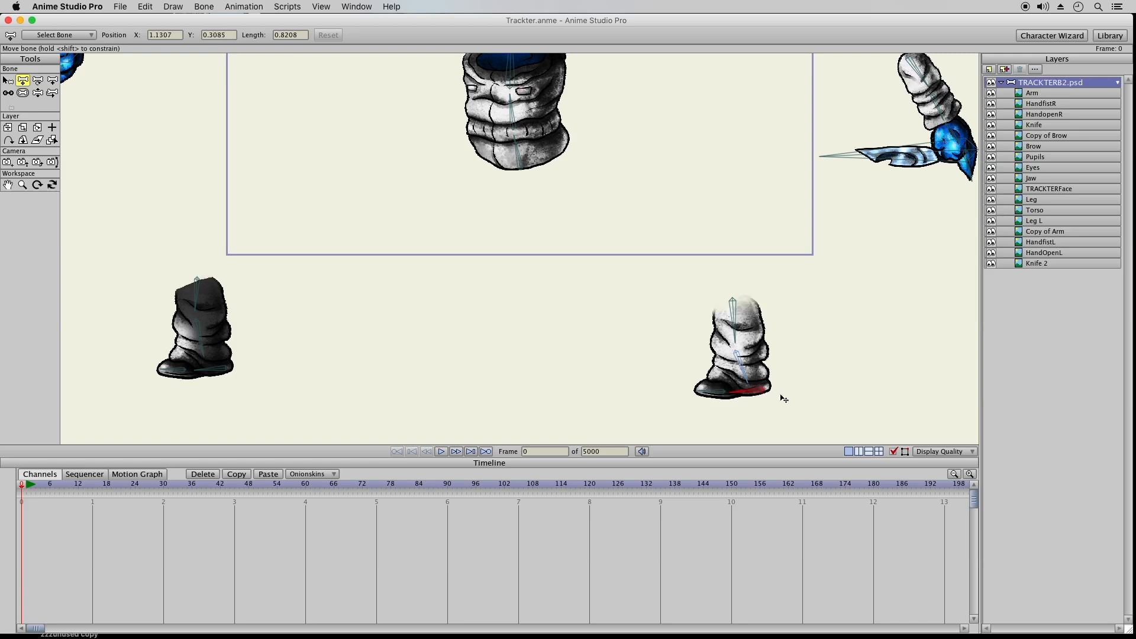
Adjust the dark leg's bones by extending the thigh, lowering the knee joint and realigning the heel and toe bones with the boot.
left_click(201, 291)
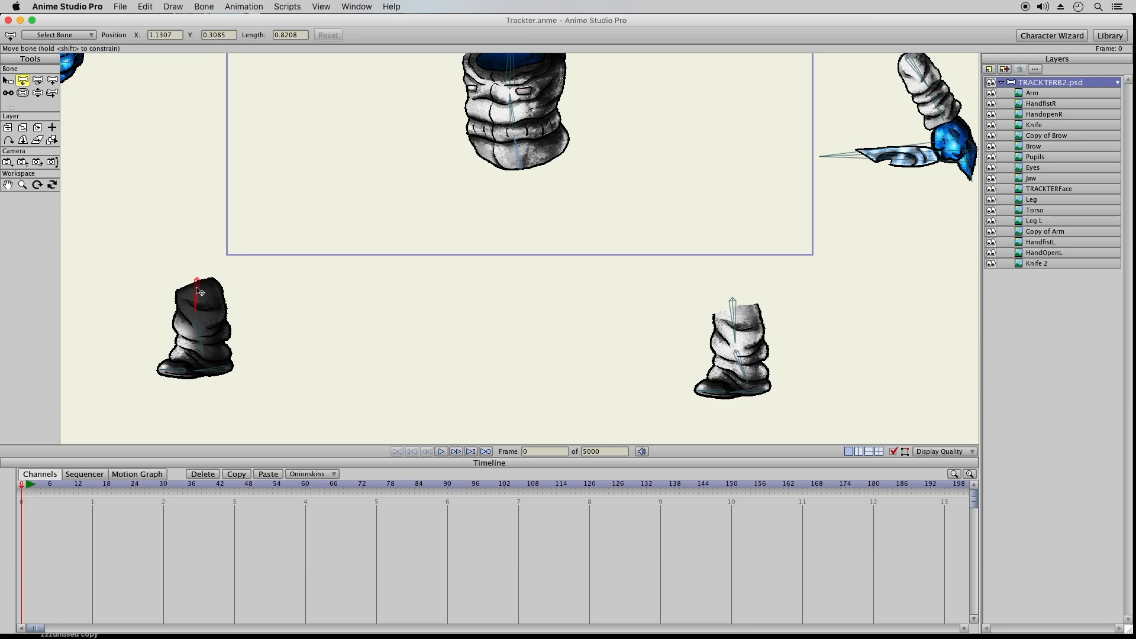
left_click_drag(200, 291, 201, 338)
left_click(200, 327)
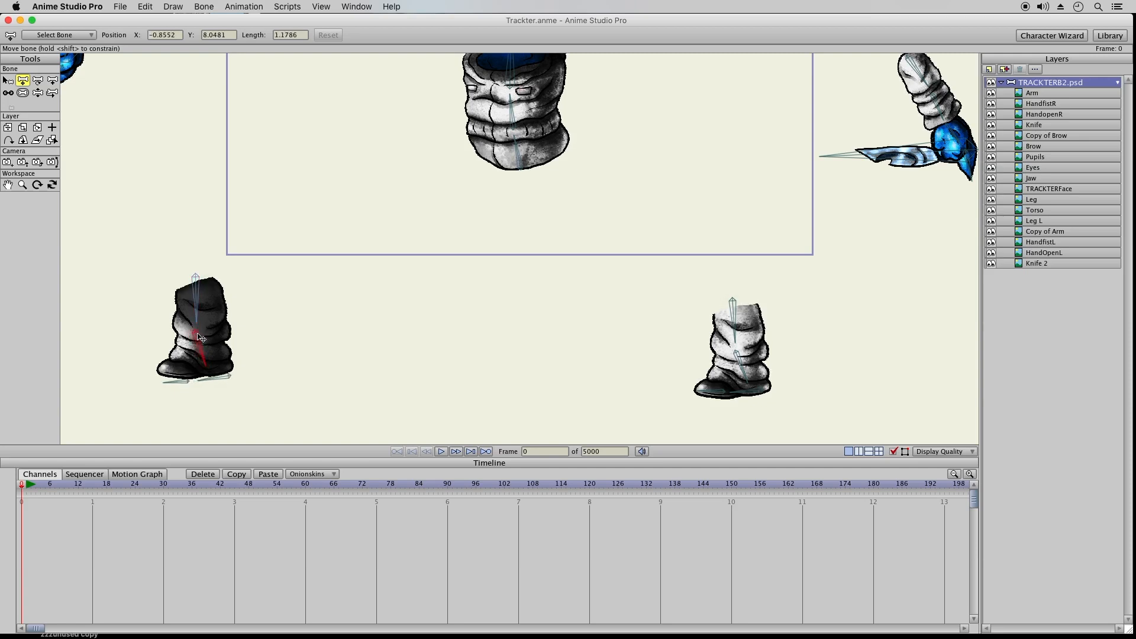
left_click(227, 370)
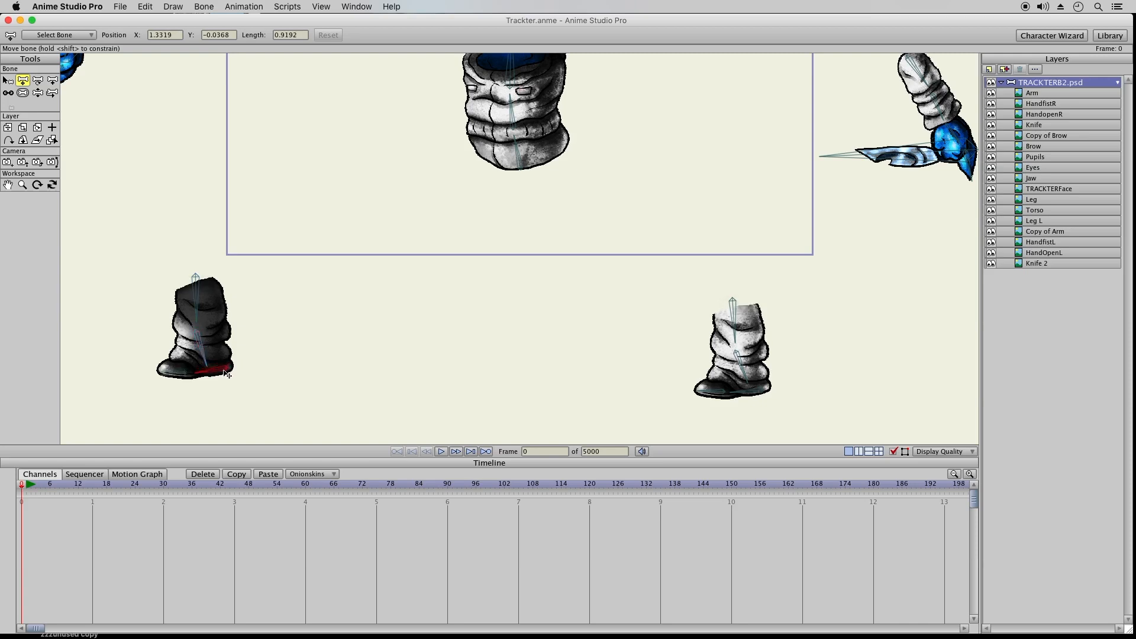
left_click(160, 374)
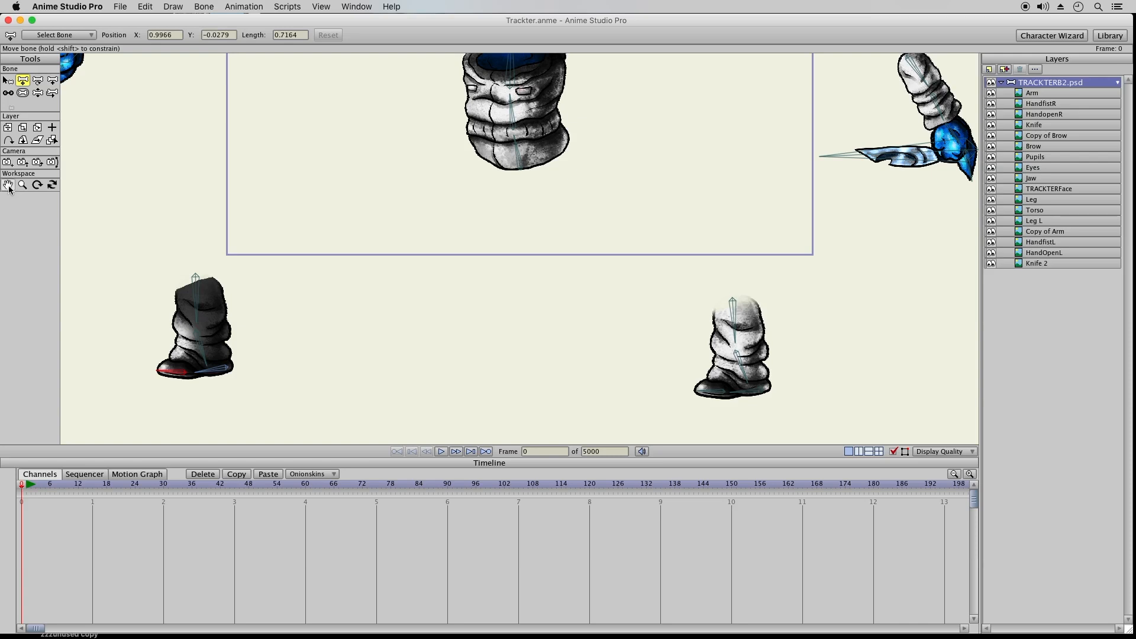
left_click(8, 186)
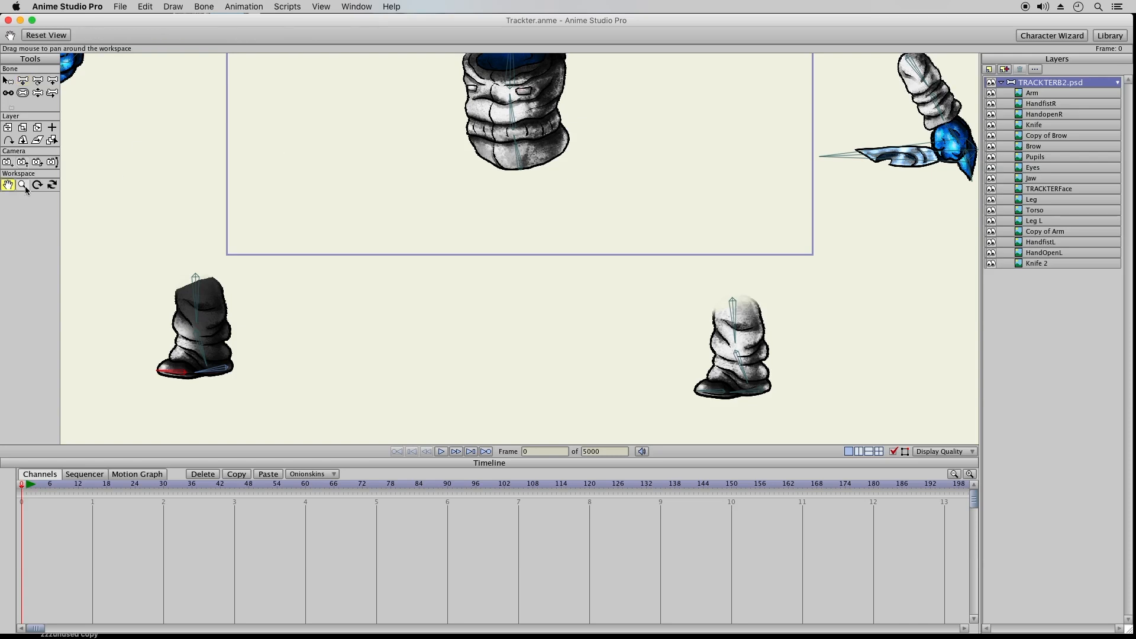
Test the adjusted knees and feet of both legs with Manipulate Bones on the assembled character.
left_click(52, 93)
left_click(37, 93)
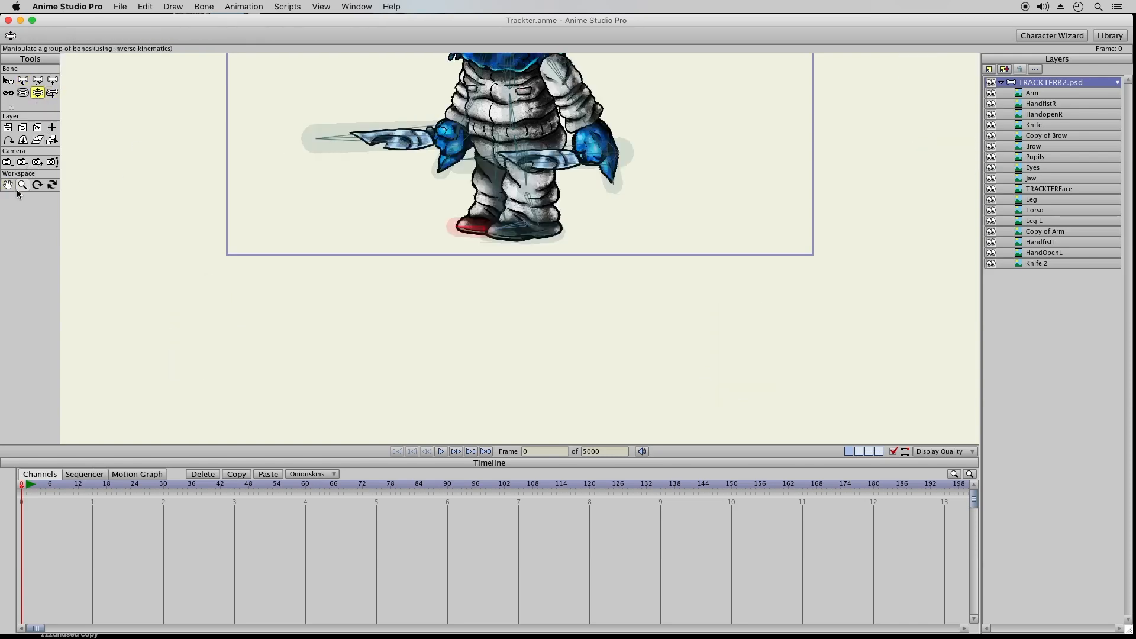
left_click(8, 185)
left_click_drag(403, 163, 372, 316)
left_click(37, 92)
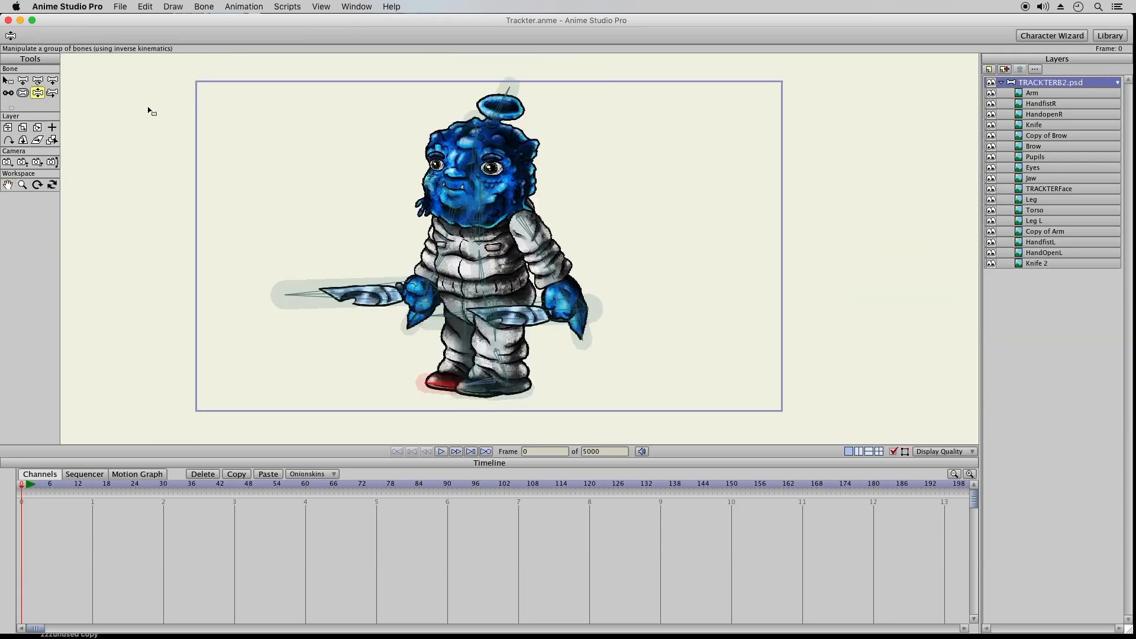
left_click_drag(496, 337, 504, 374)
left_click_drag(355, 383, 484, 405)
left_click_drag(504, 336, 525, 436)
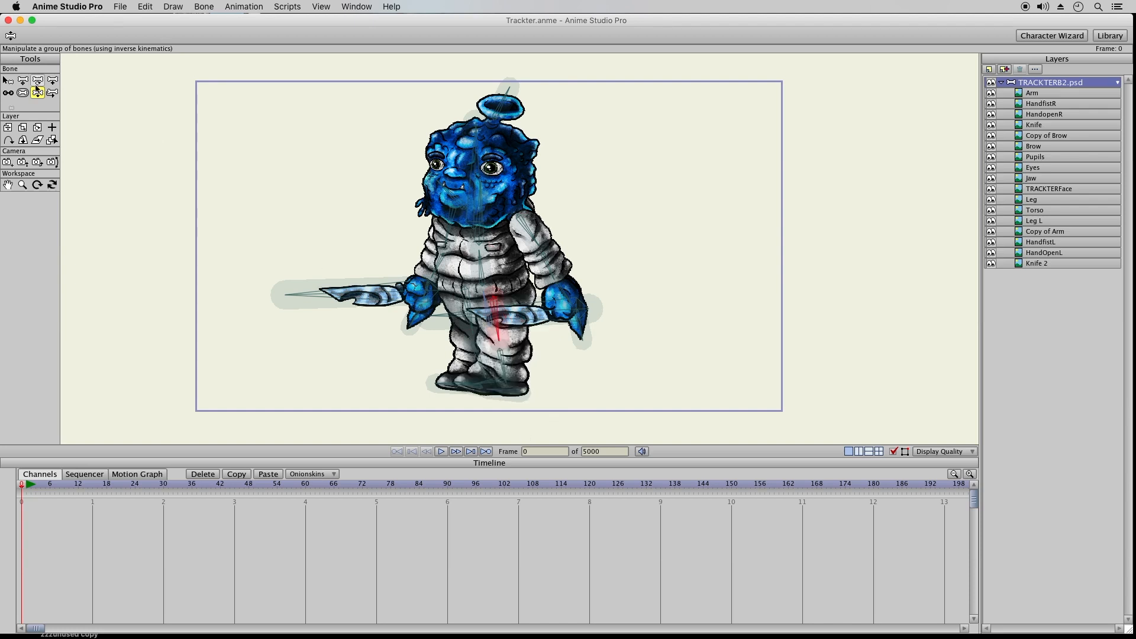
Fine-tune the position of both legs under the torso with Offset Bone, starting with the light front leg.
left_click(10, 84)
left_click(52, 93)
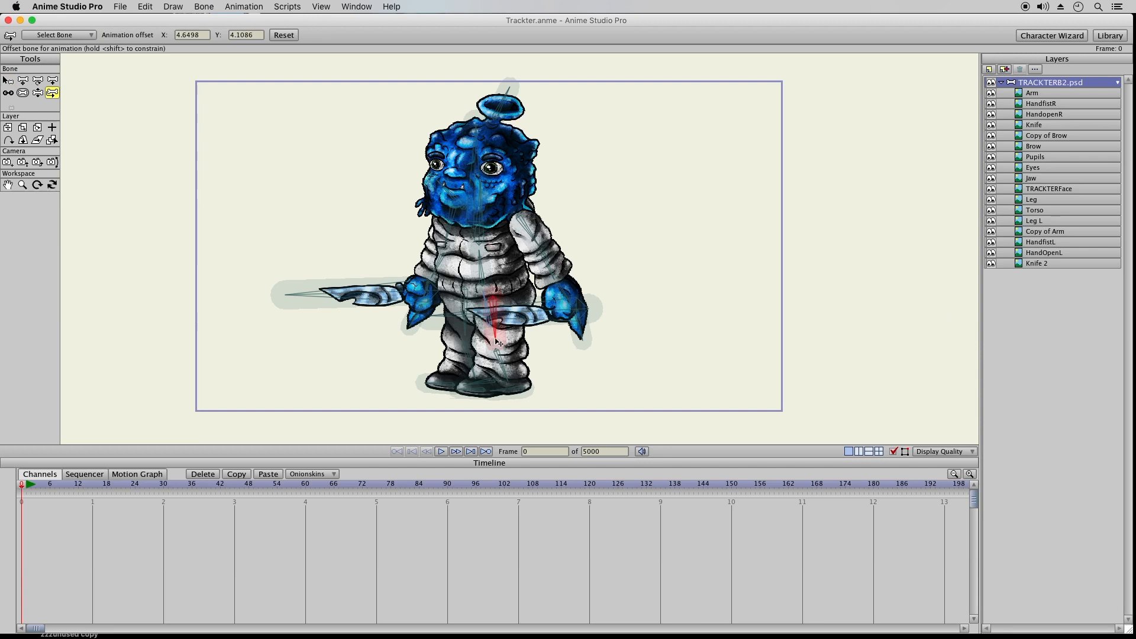
left_click_drag(498, 340, 465, 331)
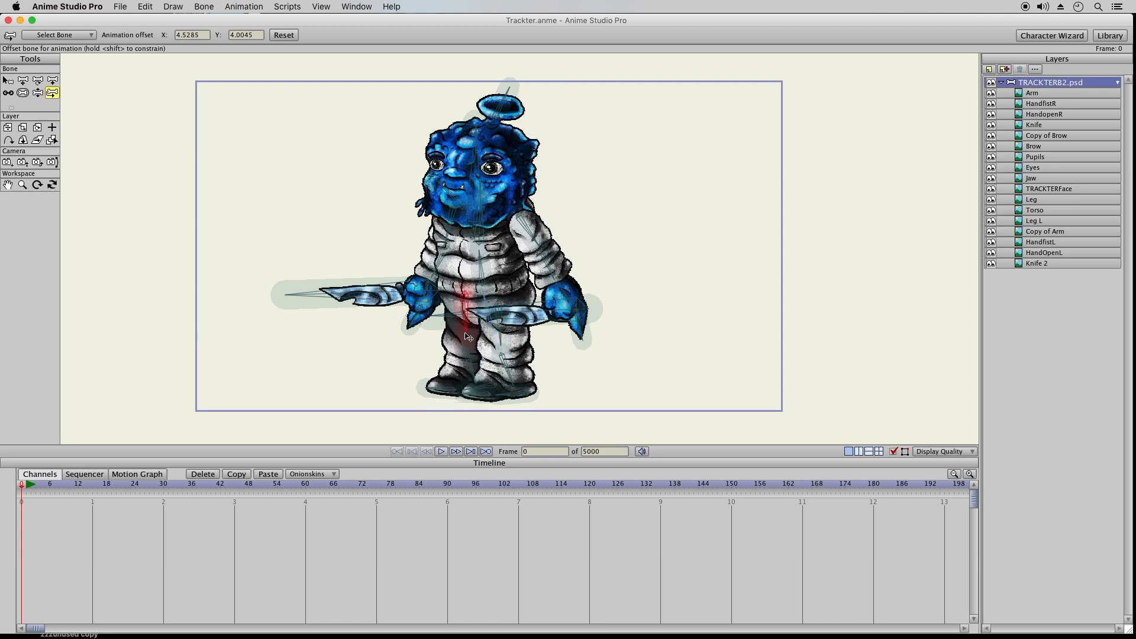
left_click(495, 322)
Nudge both arms at the shoulders and raise the head slightly above the collar with Offset Bone.
left_click(527, 227)
left_click_drag(523, 238, 448, 236)
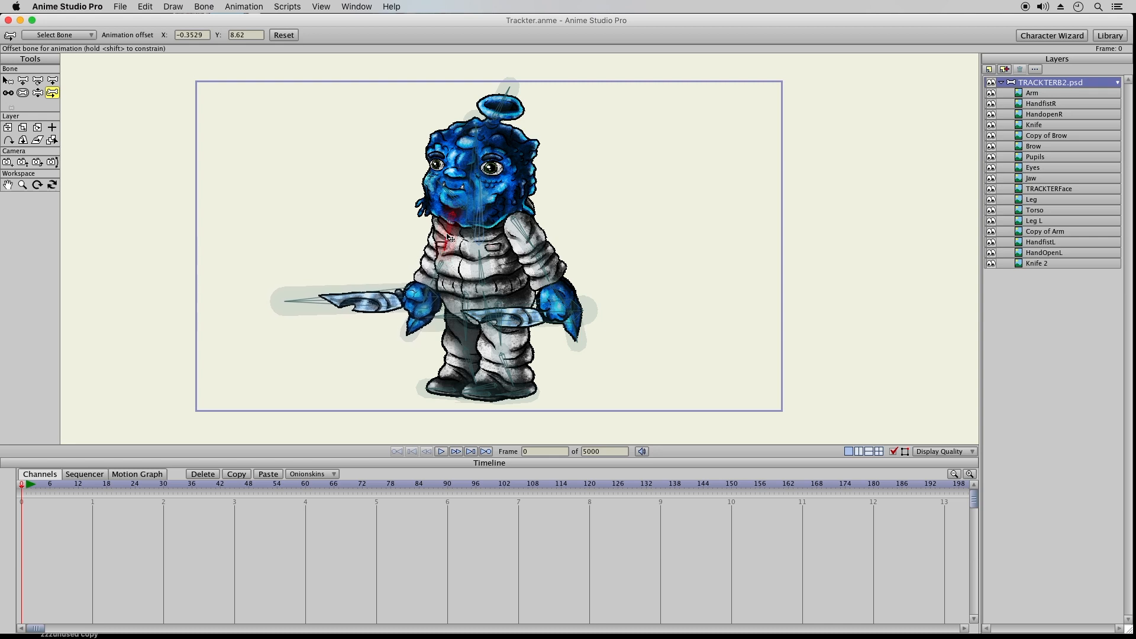
left_click(487, 229)
left_click(472, 189)
left_click_drag(473, 189, 472, 179)
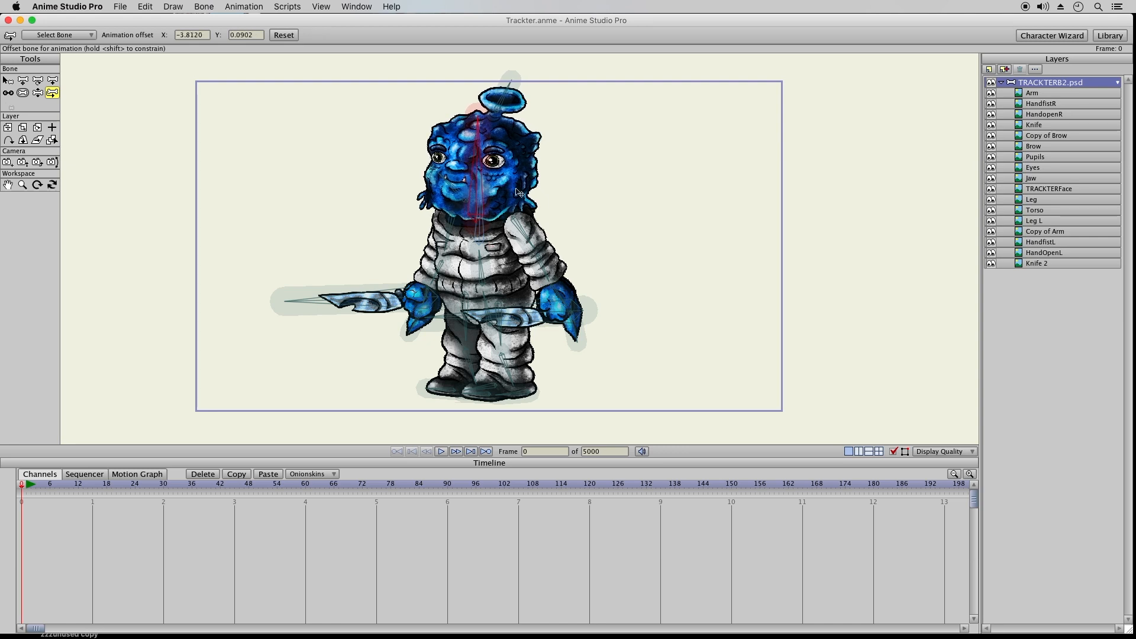
Tilt the head and antenna with Manipulate Bones, and reduce the antenna bone's strength to about 0.68.
left_click(37, 93)
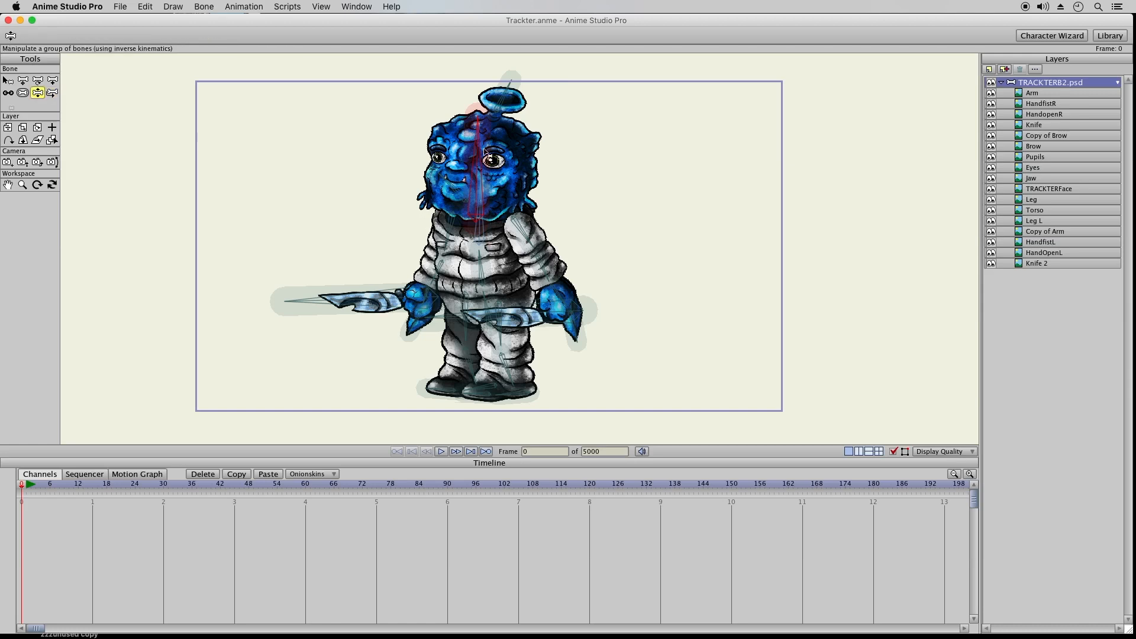
left_click_drag(476, 148, 472, 93)
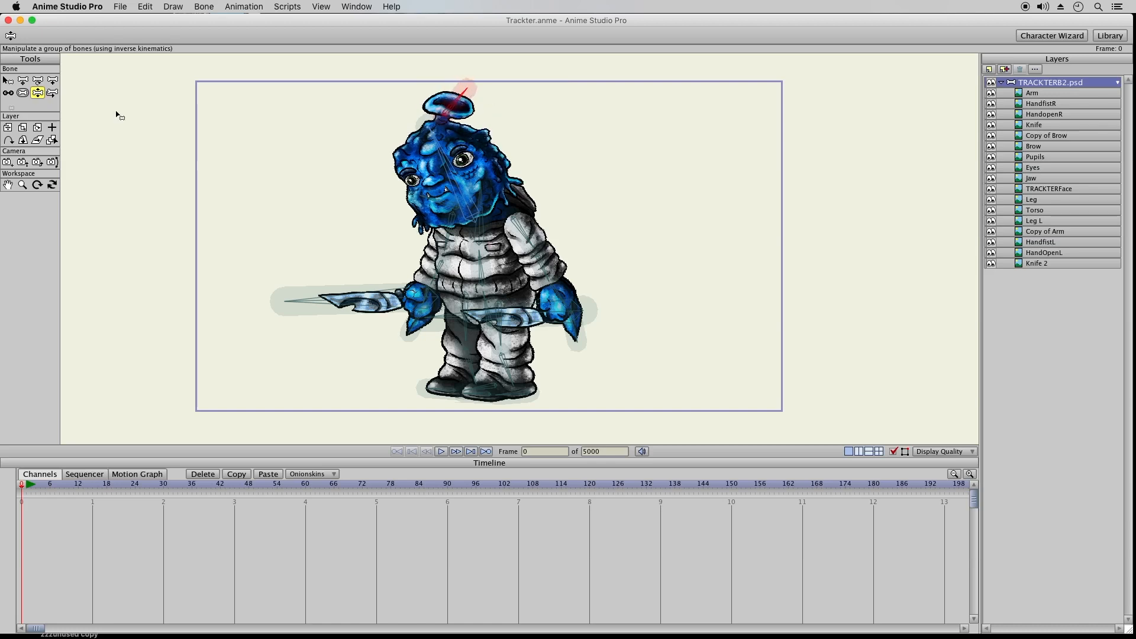
left_click(22, 93)
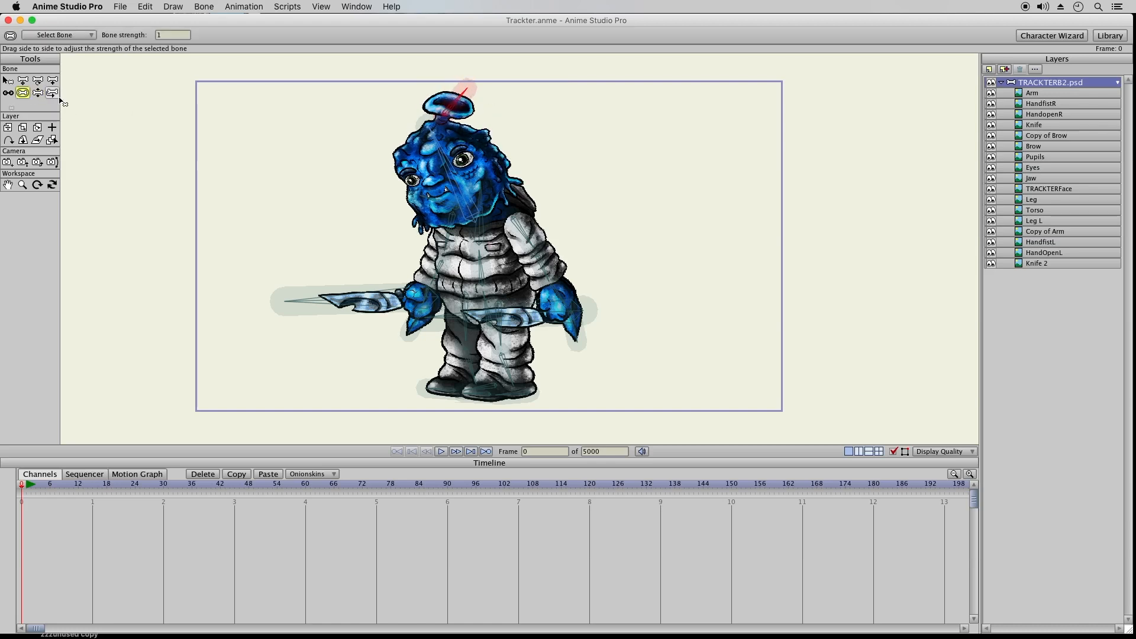
left_click_drag(465, 105, 433, 103)
left_click_drag(434, 104, 355, 105)
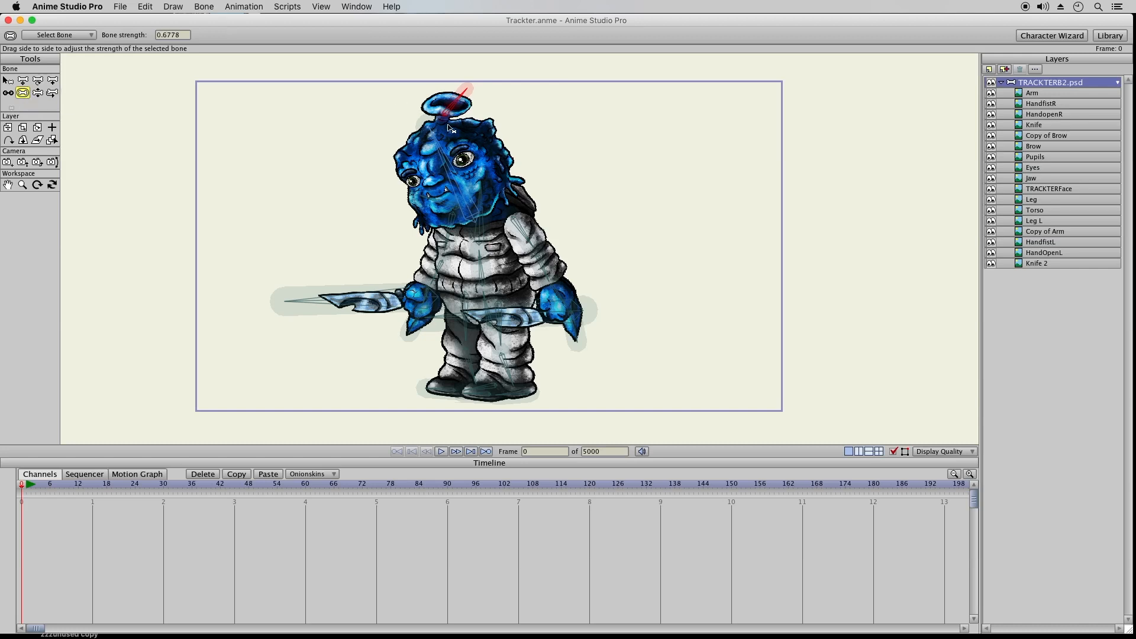
Test the head and antenna bones again with Manipulate Bones by tilting the head sideways.
left_click(37, 93)
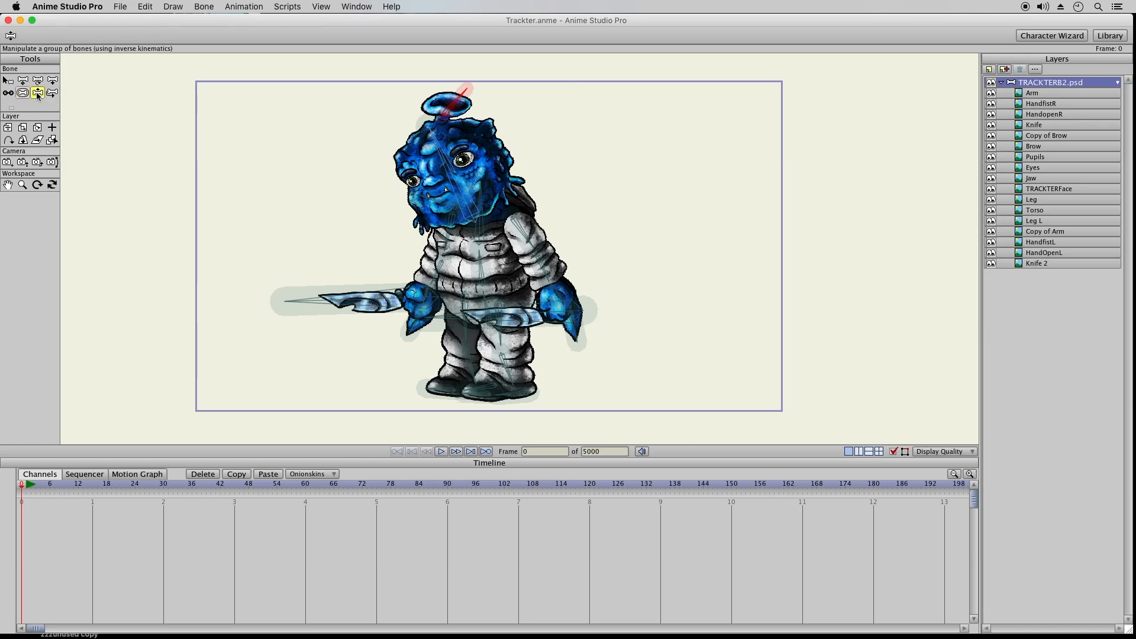
left_click(8, 80)
left_click(43, 97)
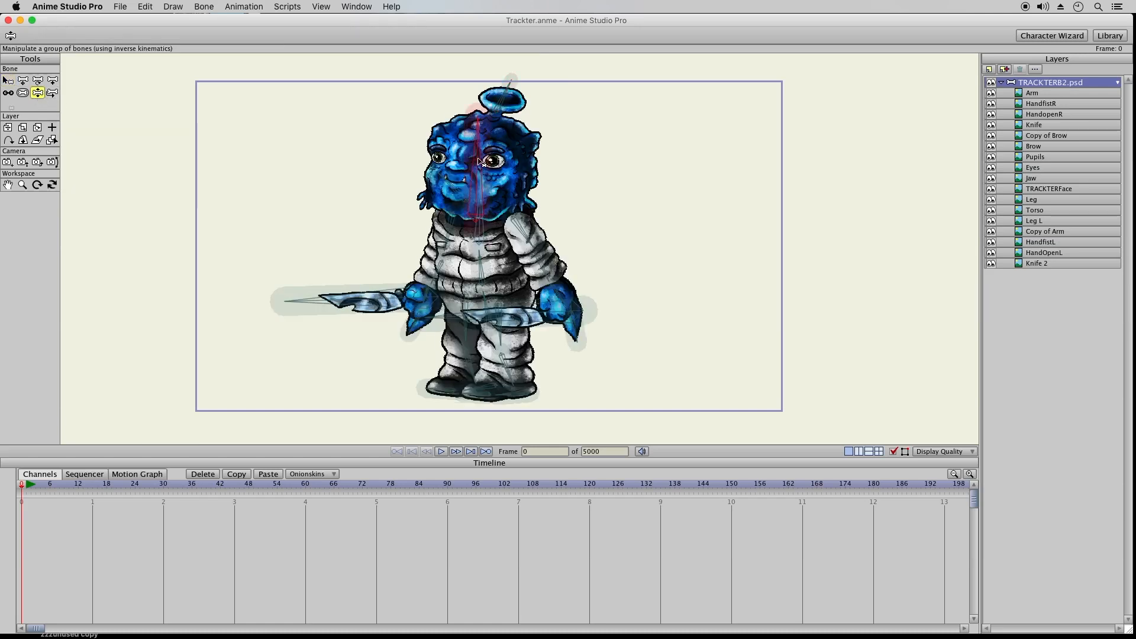
left_click_drag(479, 161, 458, 163)
left_click_drag(467, 82, 482, 139)
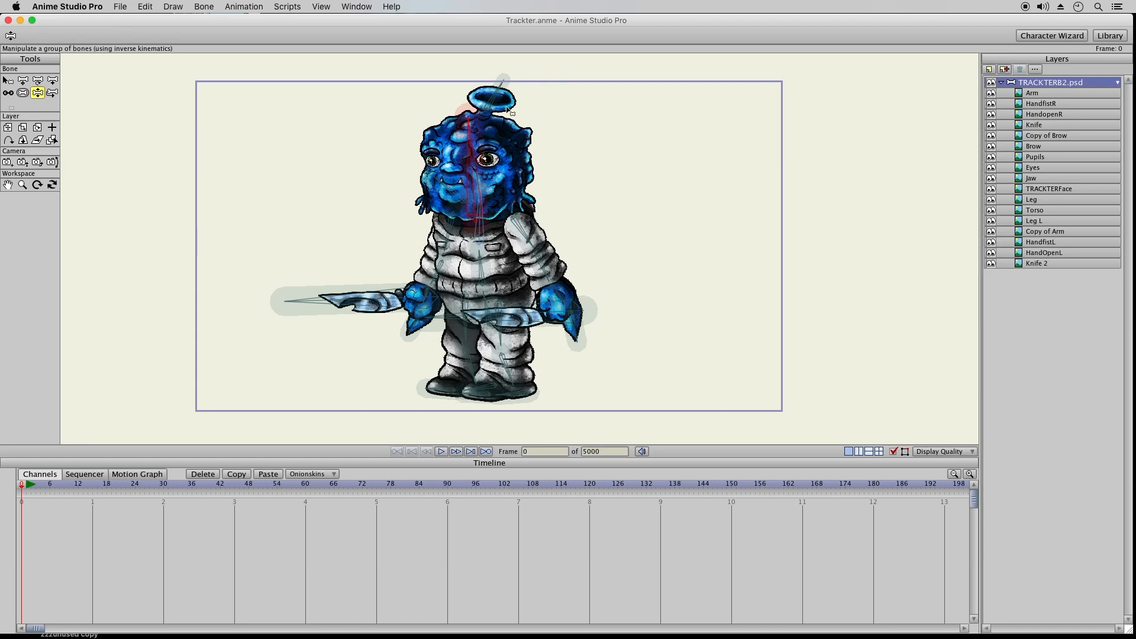
left_click(500, 83)
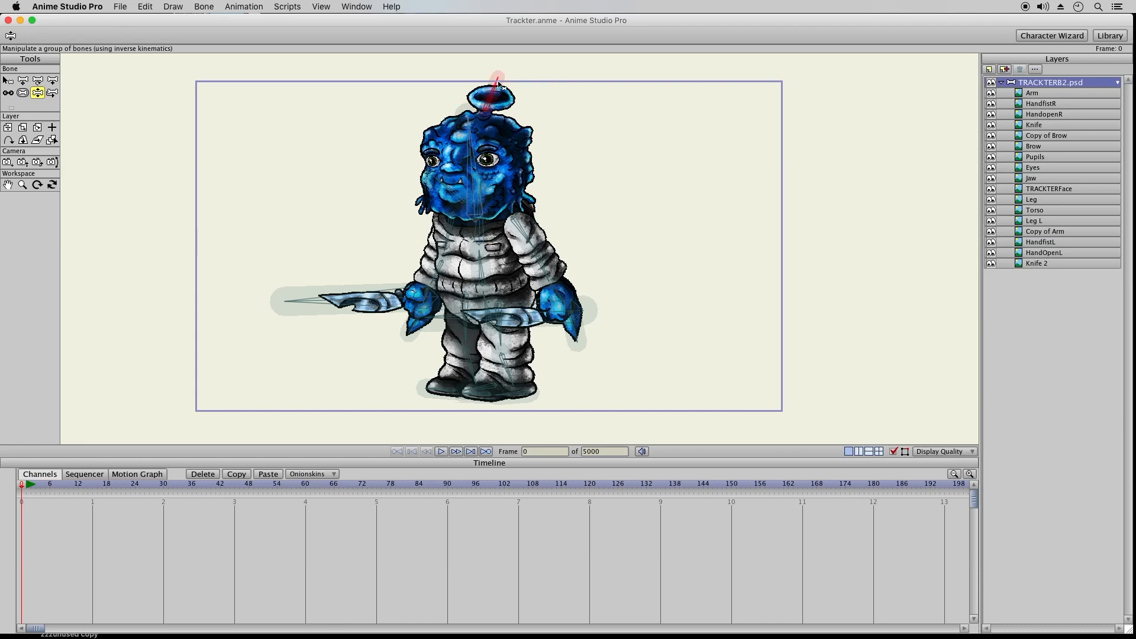
Shorten the antenna bone on the separated head to a length of about 0.41 so it covers only the stalk.
left_click(8, 82)
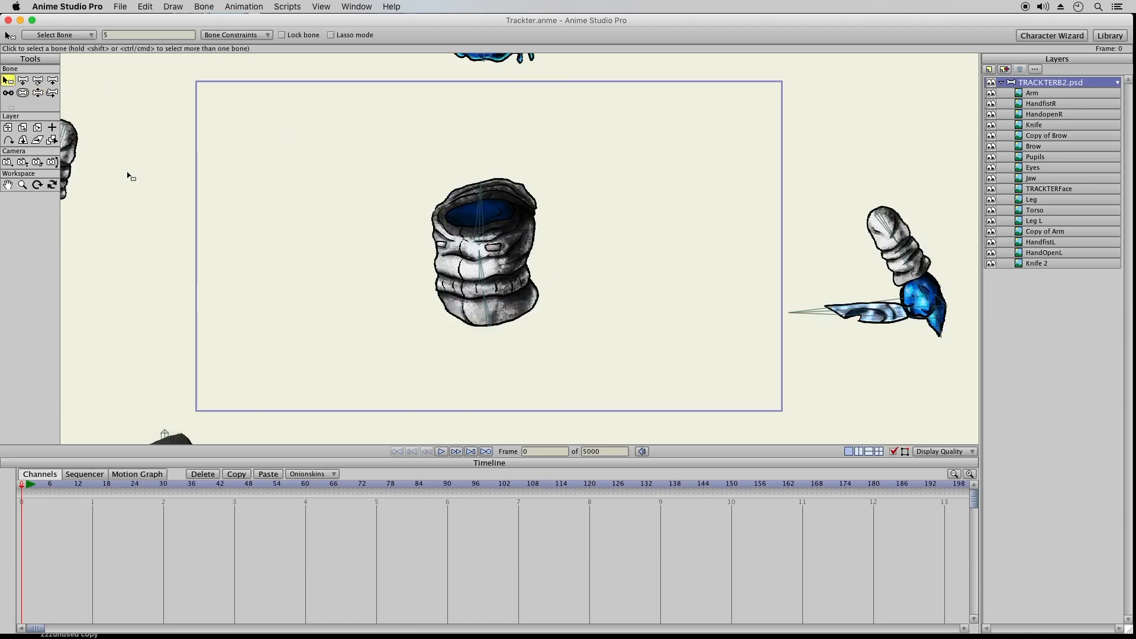
left_click(7, 184)
left_click_drag(460, 105, 458, 284)
left_click(9, 80)
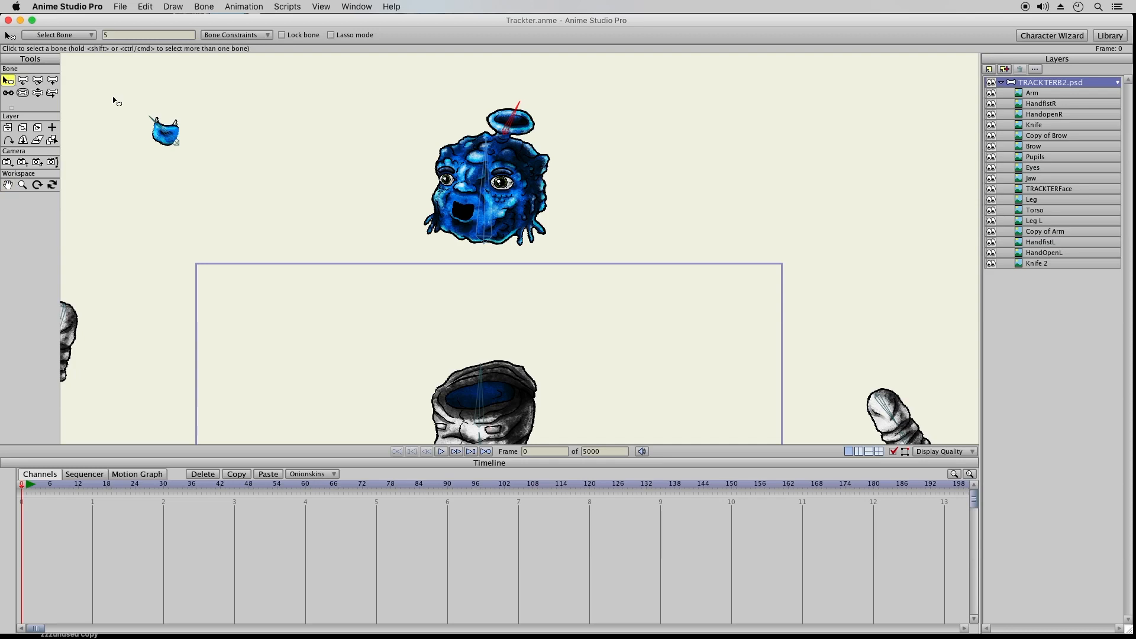
left_click(22, 80)
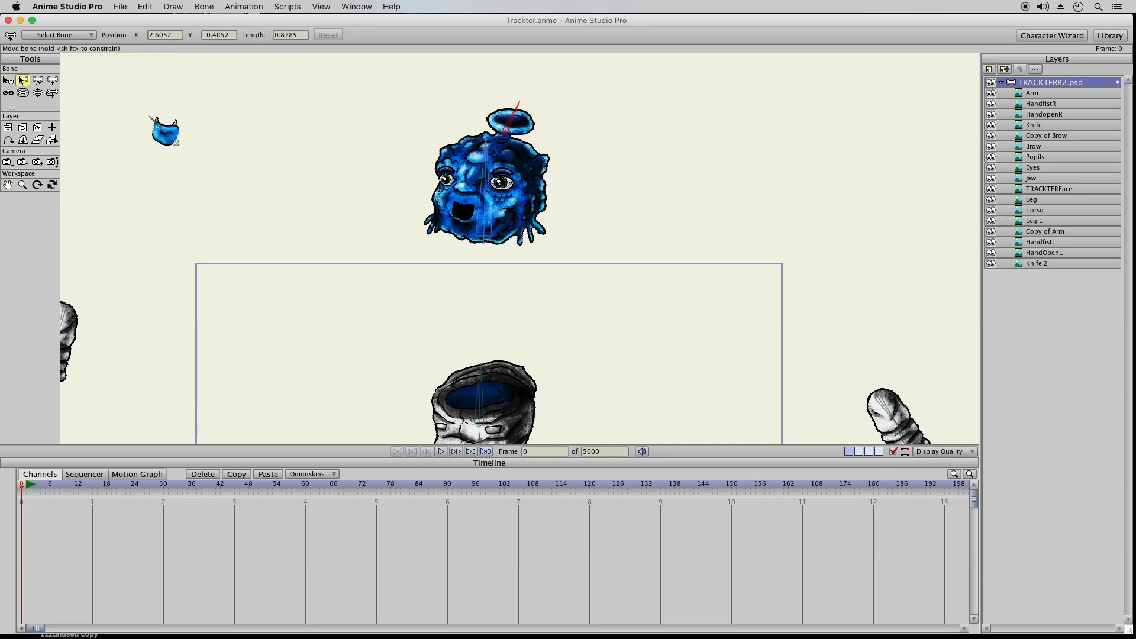
left_click(488, 147)
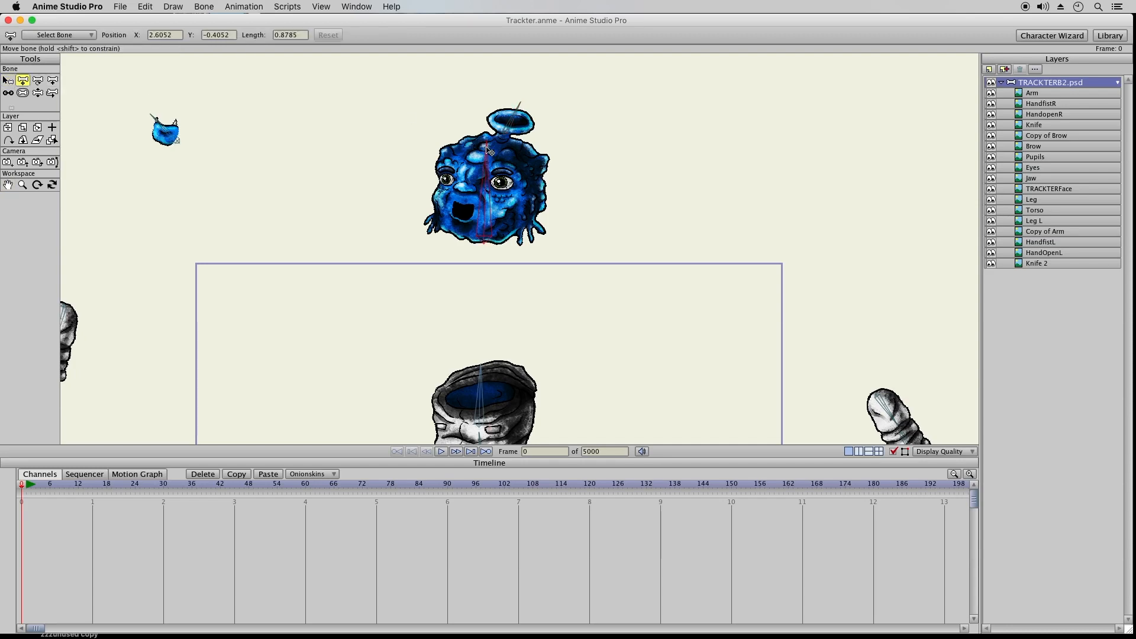
left_click(505, 143)
left_click(506, 138)
left_click(519, 117)
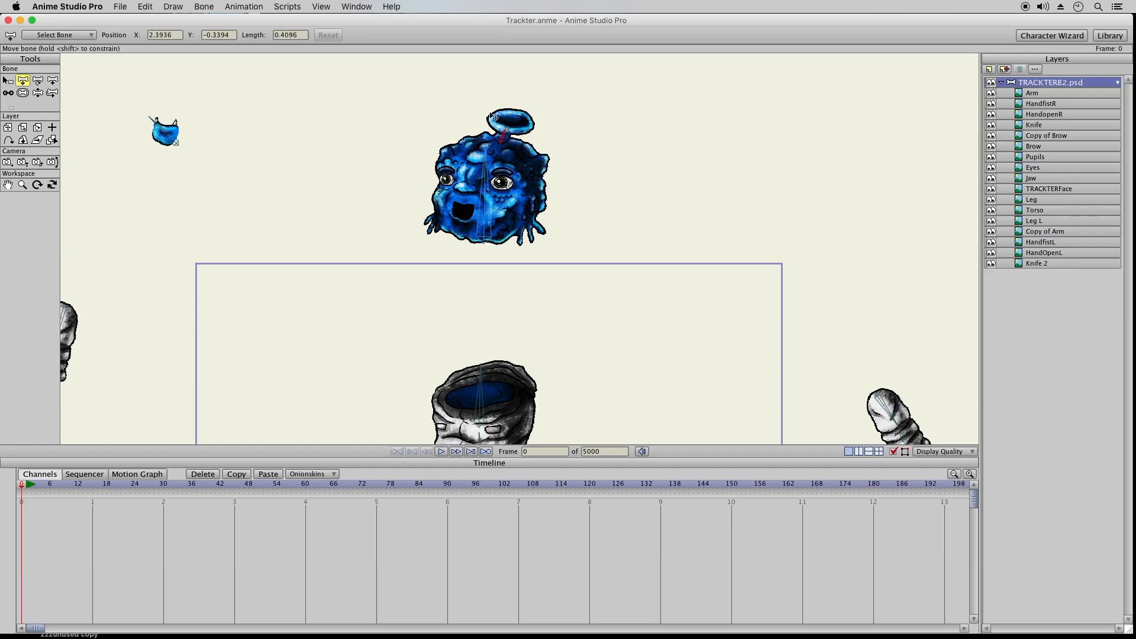
Add a bone across the antenna's oval dish, adjust its placement, and test tilting the dish with Manipulate Bones.
left_click(52, 81)
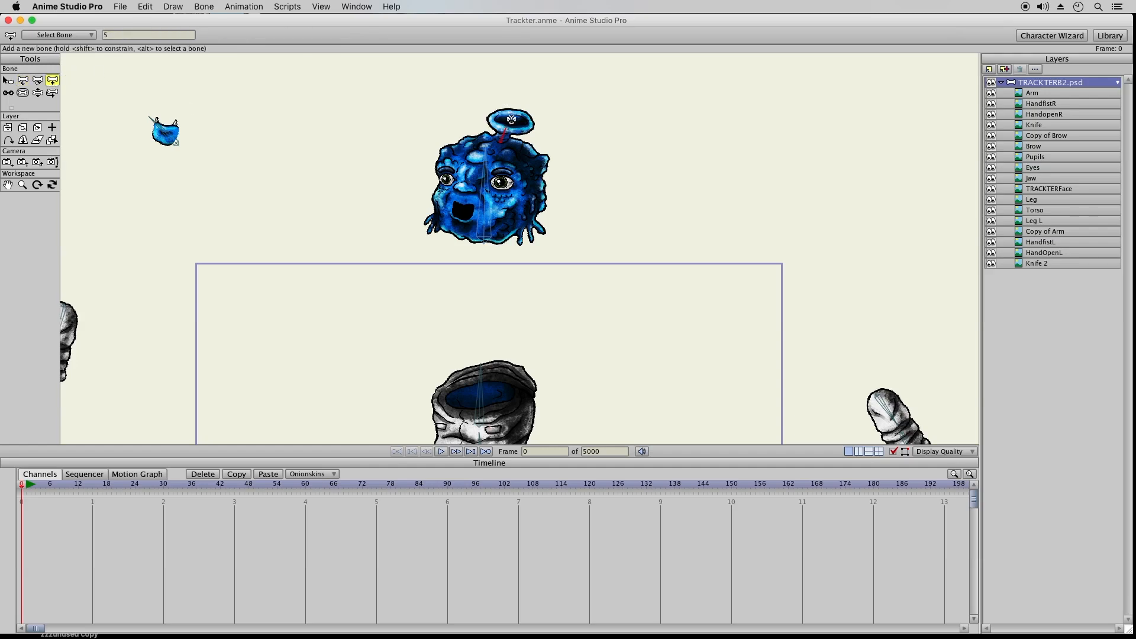
left_click_drag(493, 117, 535, 126)
left_click(23, 81)
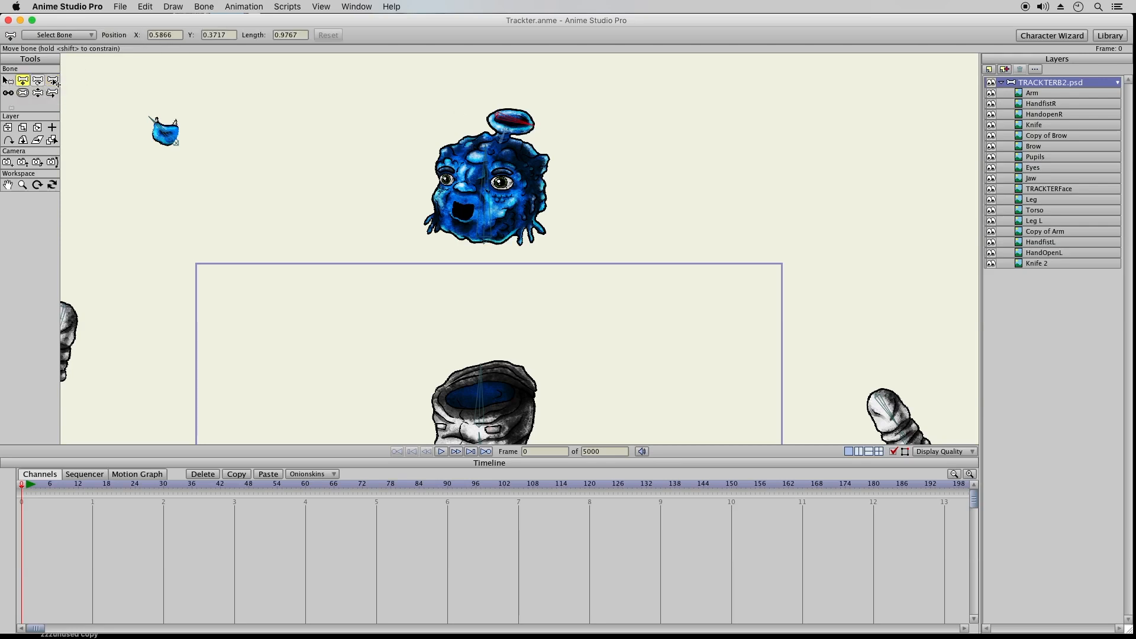
left_click_drag(536, 130, 497, 120)
left_click(37, 93)
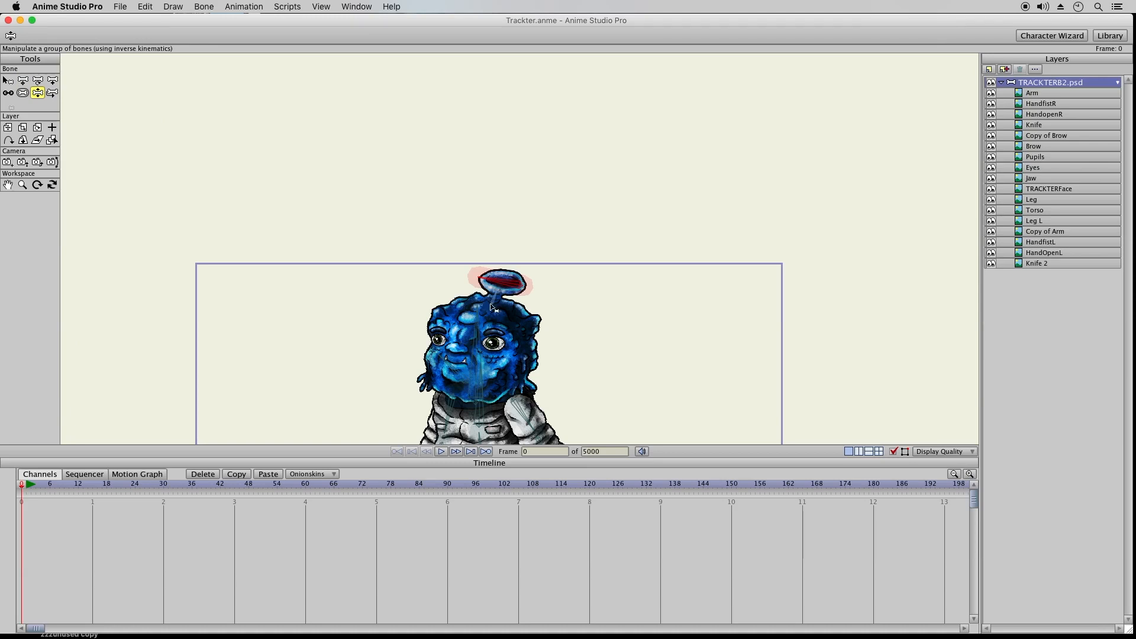
left_click_drag(498, 300, 484, 261)
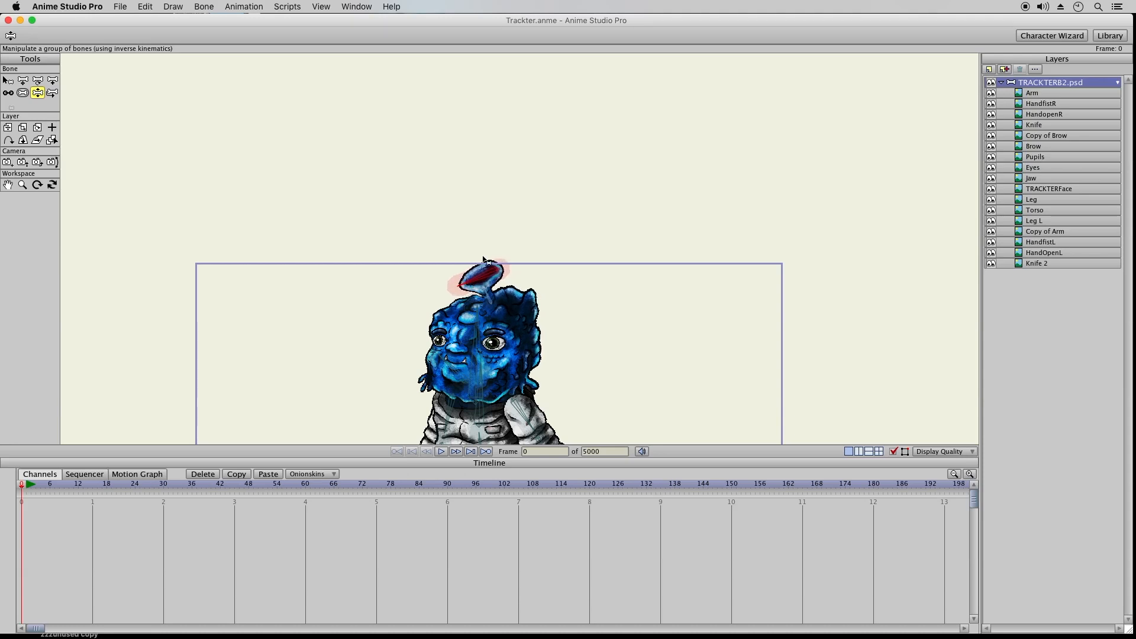
Adjust the antenna stalk bone's strength and reduce the dish bone's strength to about 0.45.
left_click(7, 81)
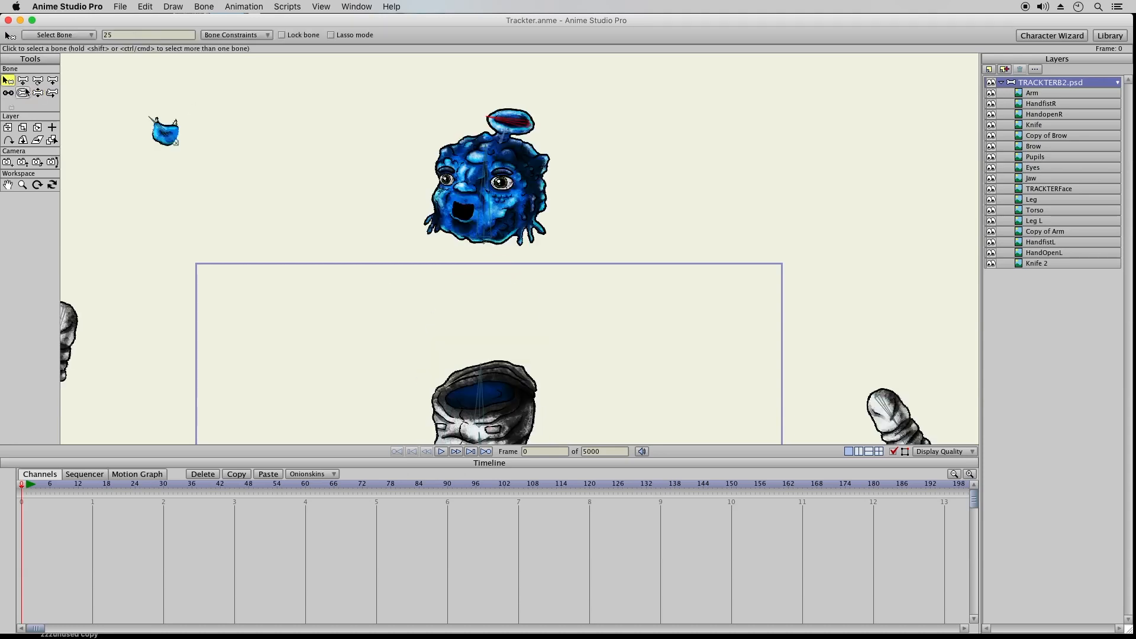
left_click(22, 92)
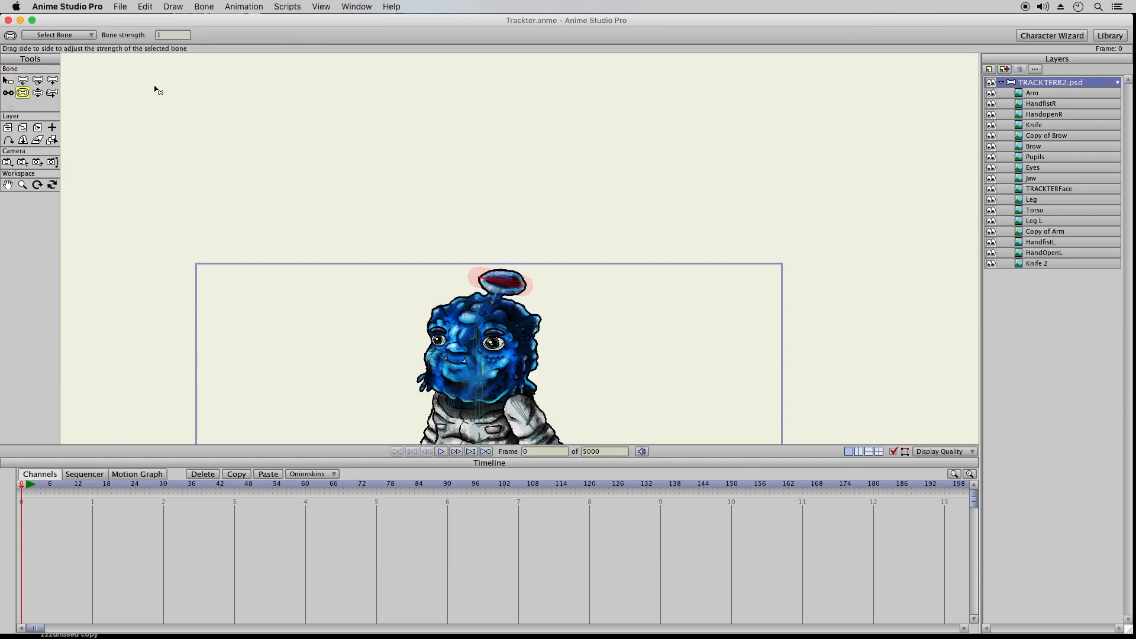
left_click(498, 305)
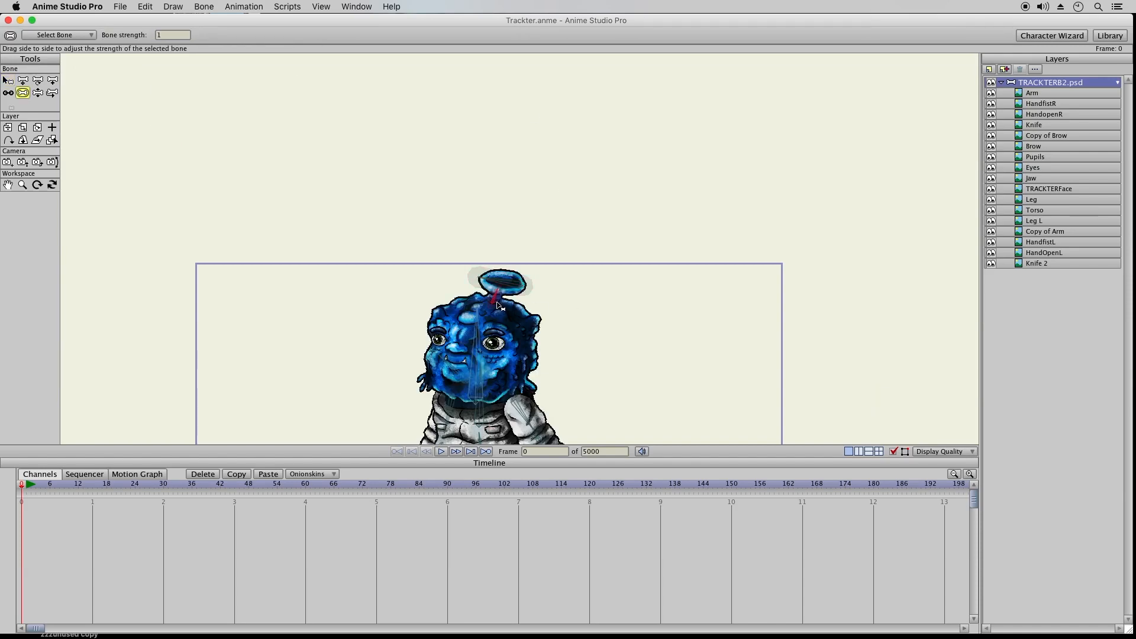
left_click_drag(491, 303, 543, 312)
left_click_drag(495, 278, 439, 287)
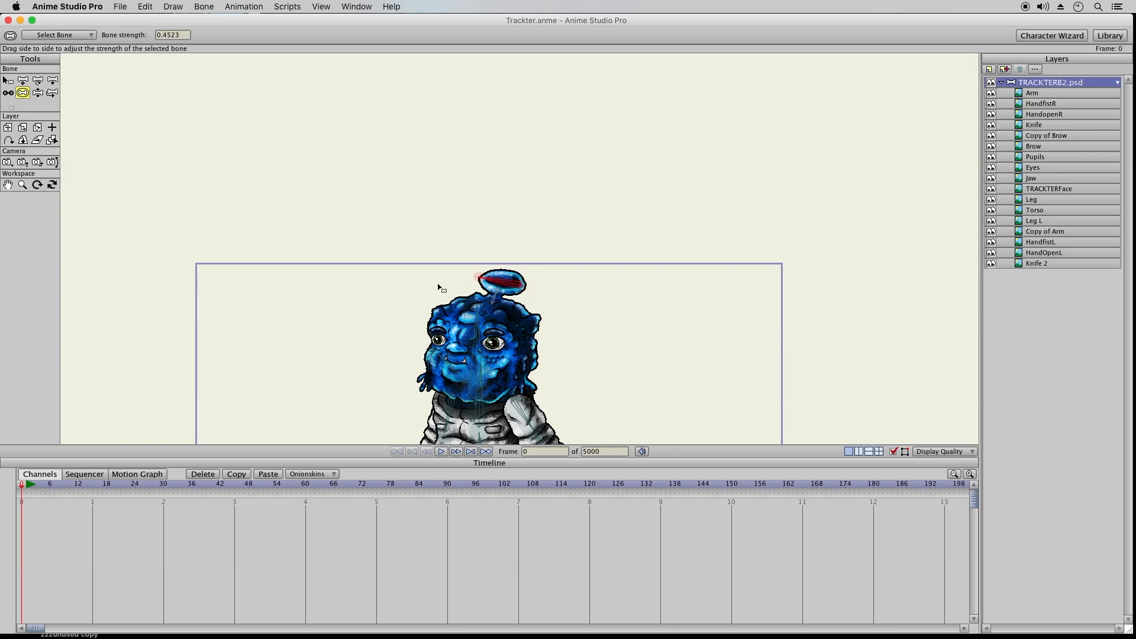
Test the antenna dish and the jaw with Manipulate Bones.
left_click(37, 93)
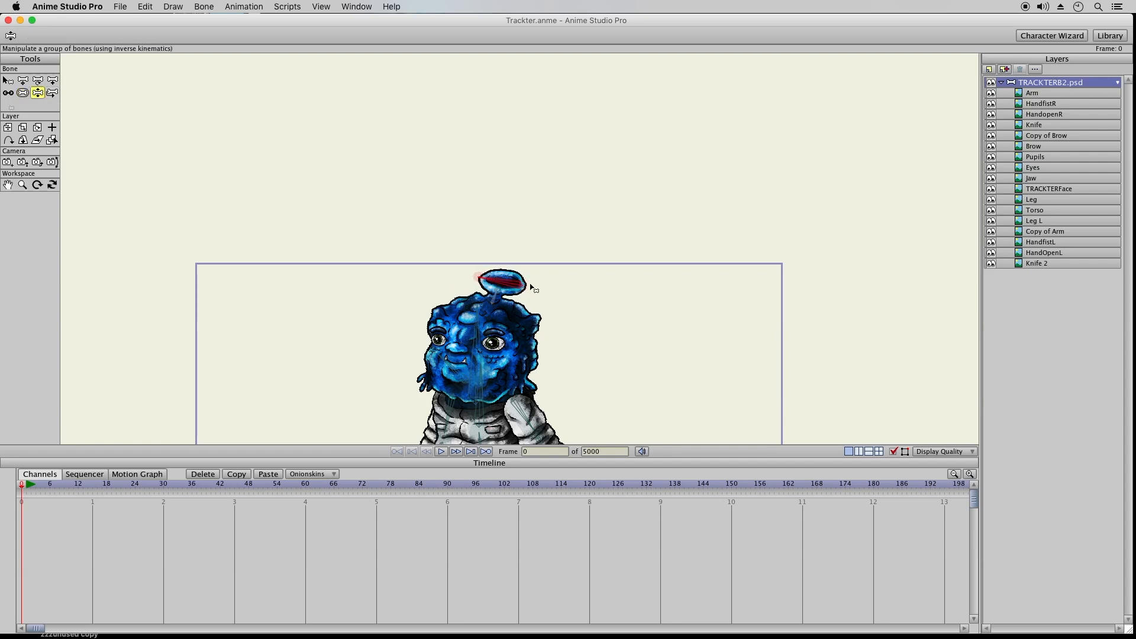
mouse_move(502, 279)
left_mouse_down()
mouse_move(489, 285)
mouse_move(500, 278)
left_mouse_up()
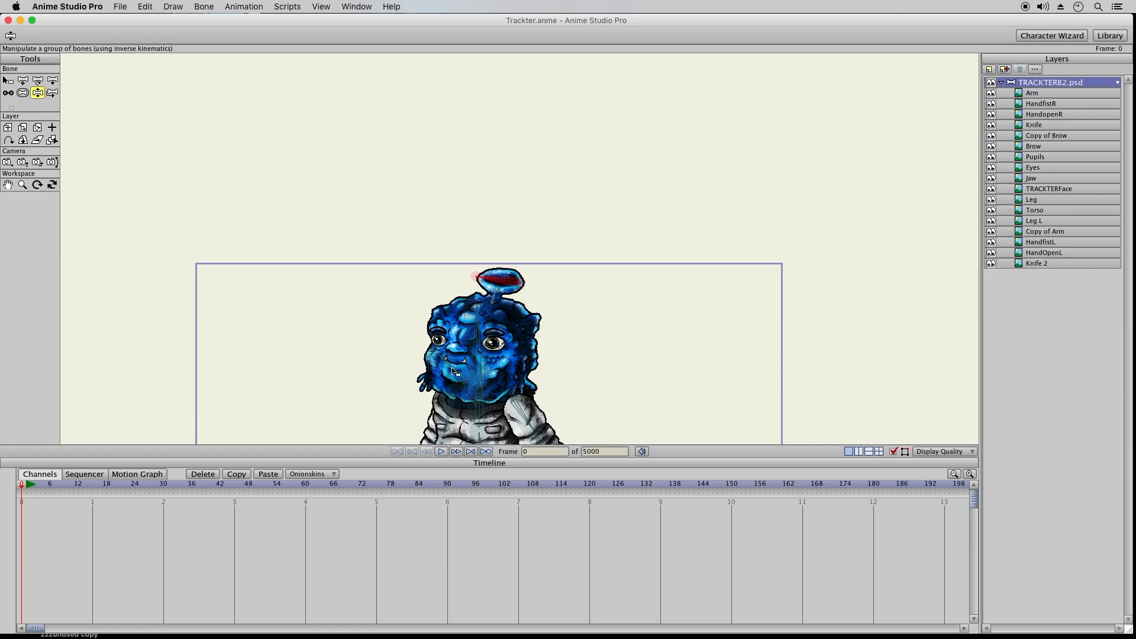
left_click_drag(449, 372, 442, 379)
left_click(8, 81)
left_click(23, 80)
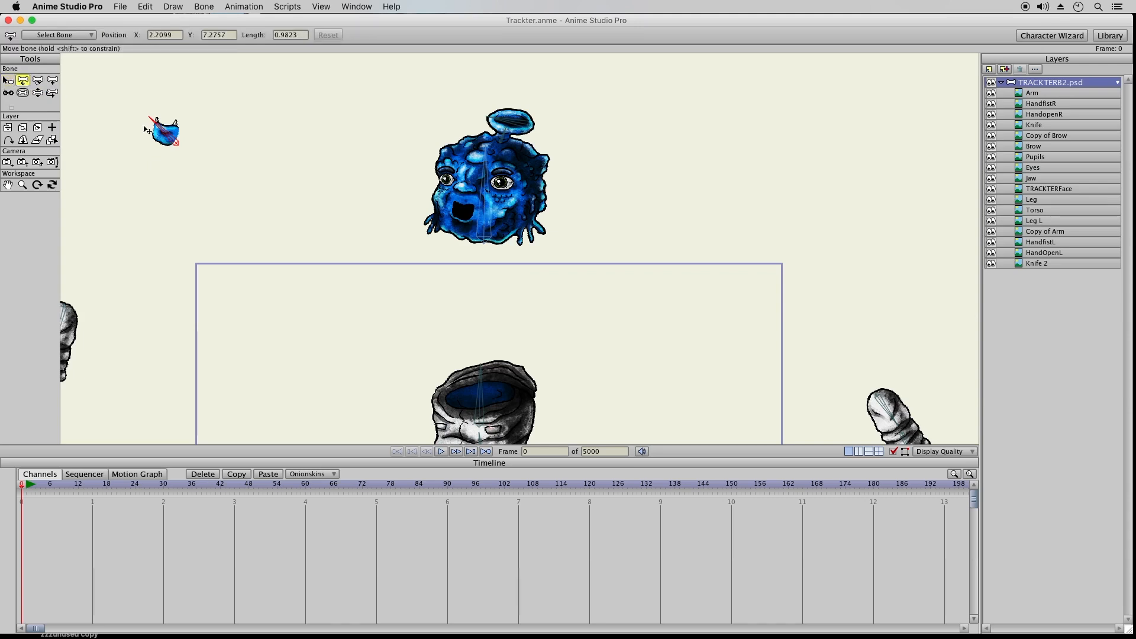
left_click(8, 81)
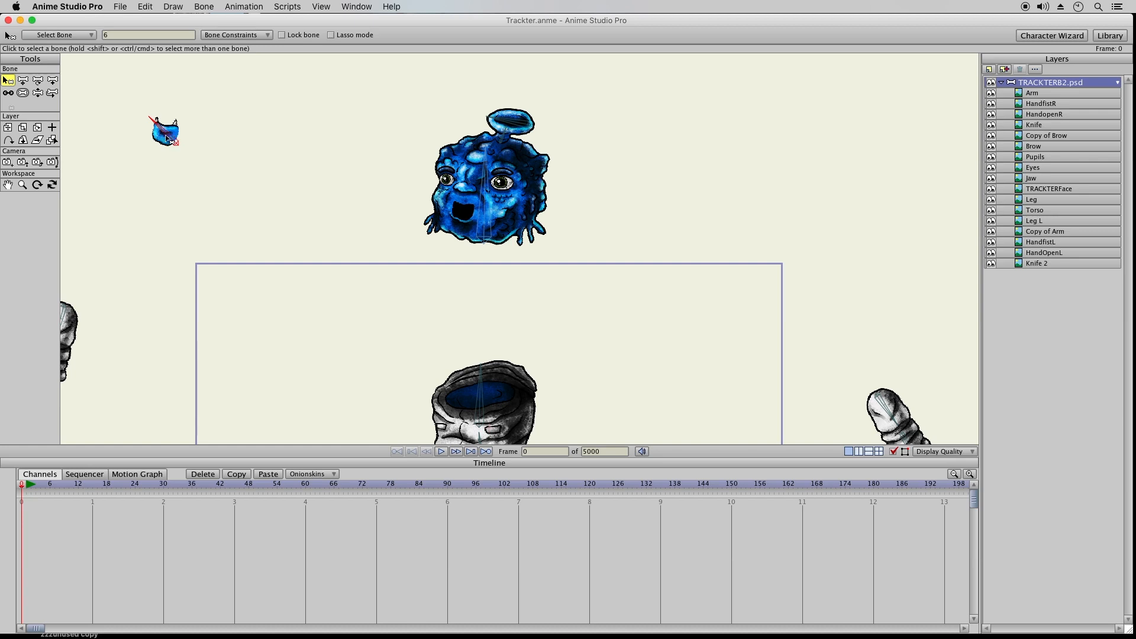
left_click(22, 83)
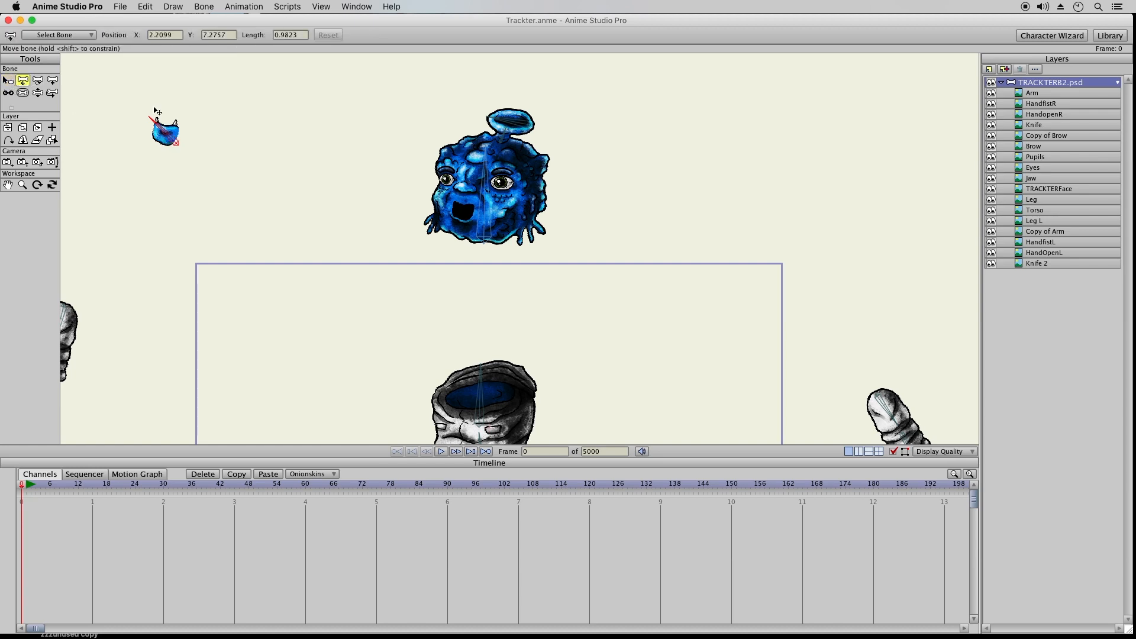
left_click(7, 80)
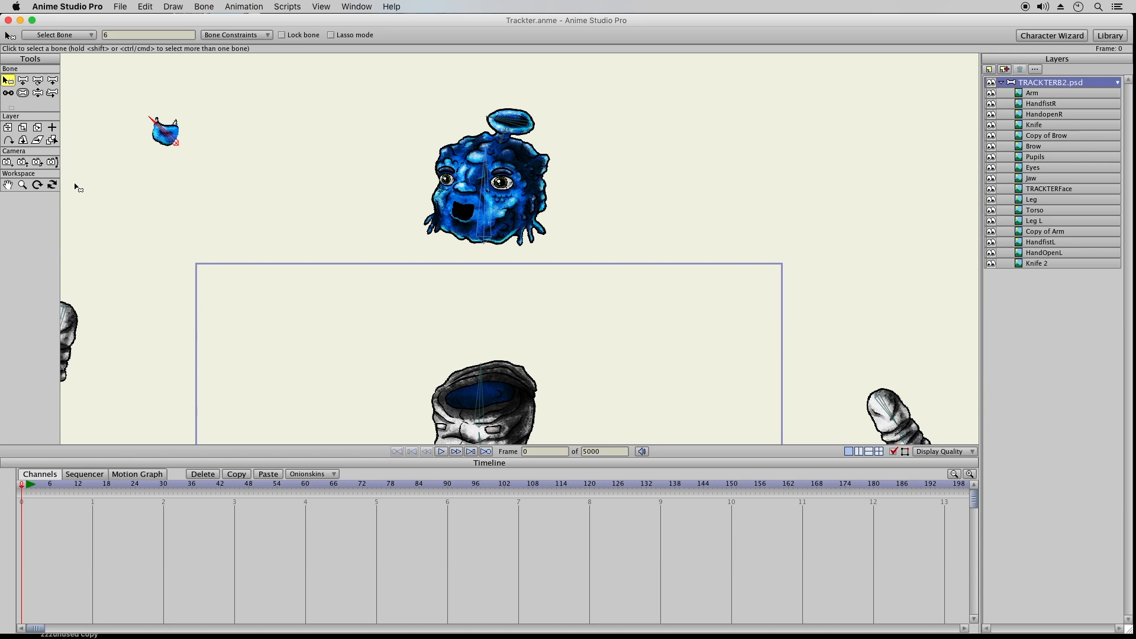
left_click(13, 186)
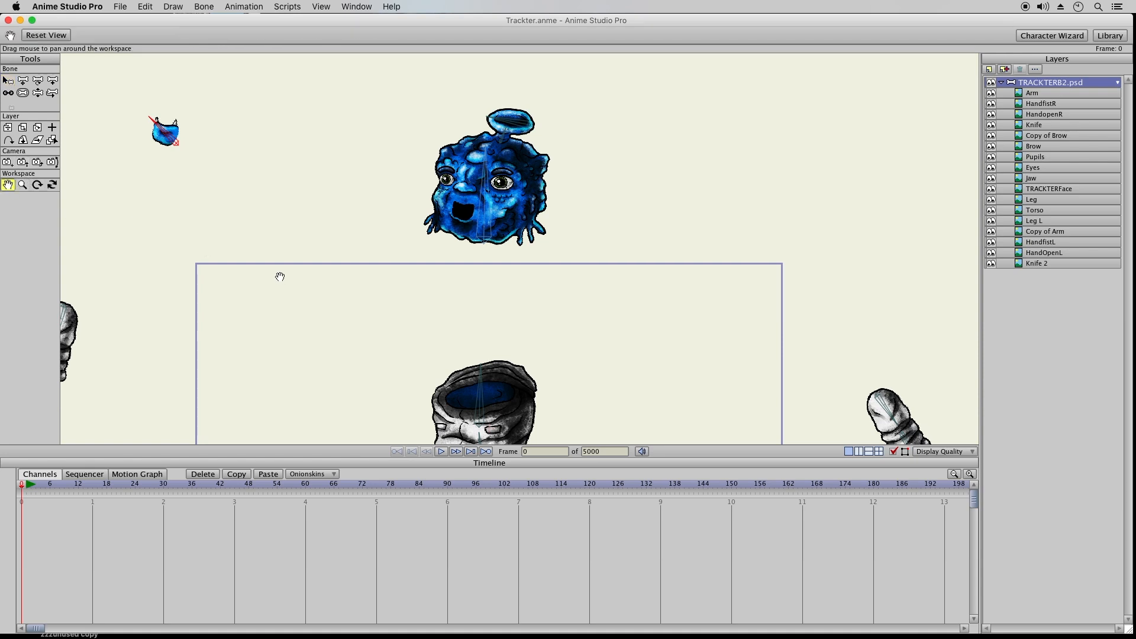
Test the assembled character's arm, head and leg bones with Manipulate Bones.
left_click_drag(271, 337, 290, 170)
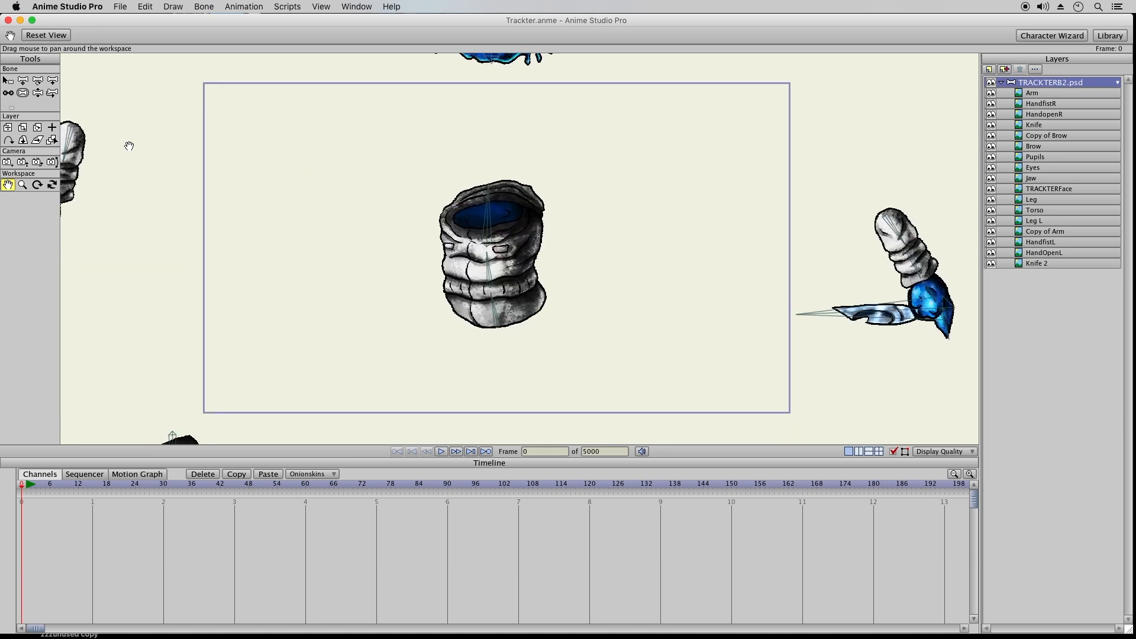
left_click(37, 93)
left_click_drag(549, 266, 448, 238)
mouse_move(487, 171)
left_mouse_down()
mouse_move(479, 160)
mouse_move(496, 162)
left_mouse_up()
left_click_drag(516, 225, 532, 283)
left_click_drag(515, 369, 545, 333)
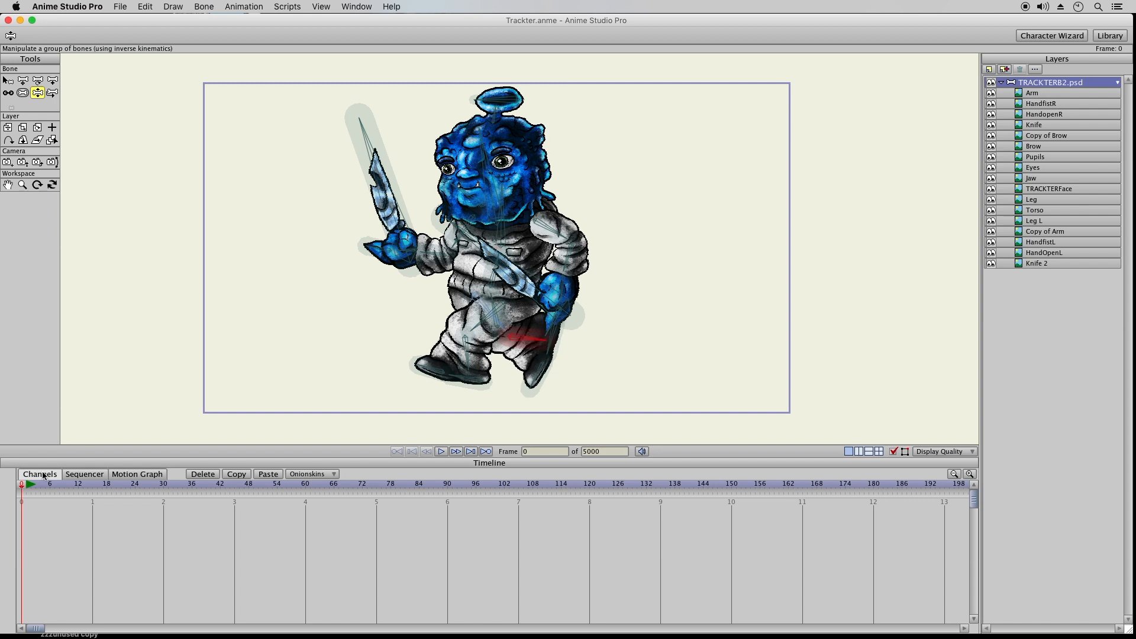
Switch to frame 1 and back to frame 0 to clear the test pose, and save the Trackter project.
left_click(26, 485)
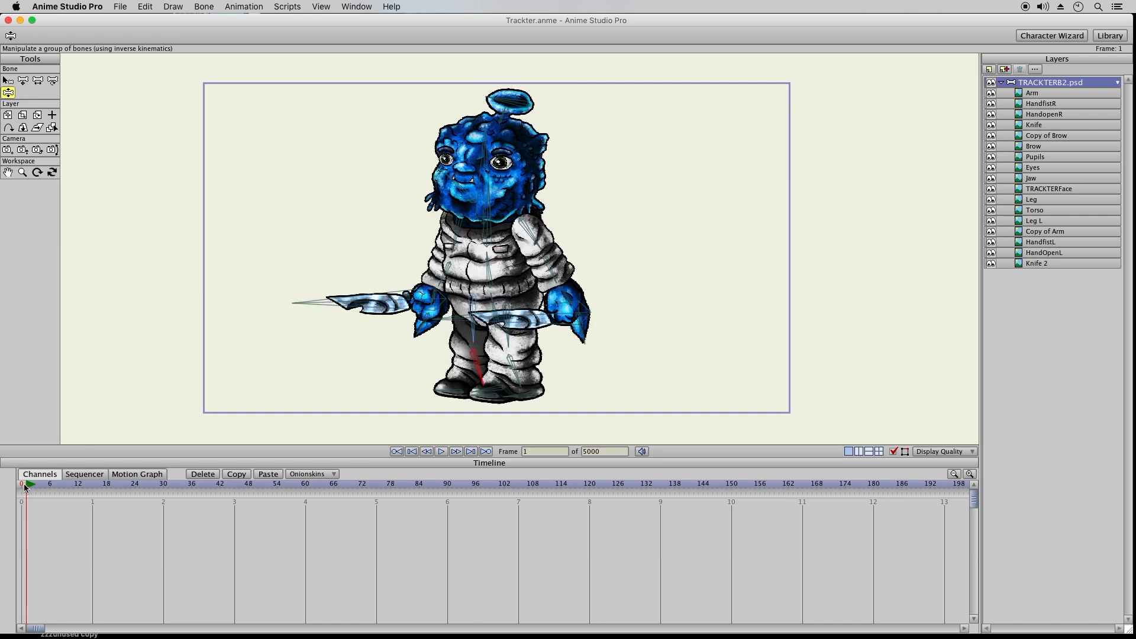
left_click(22, 485)
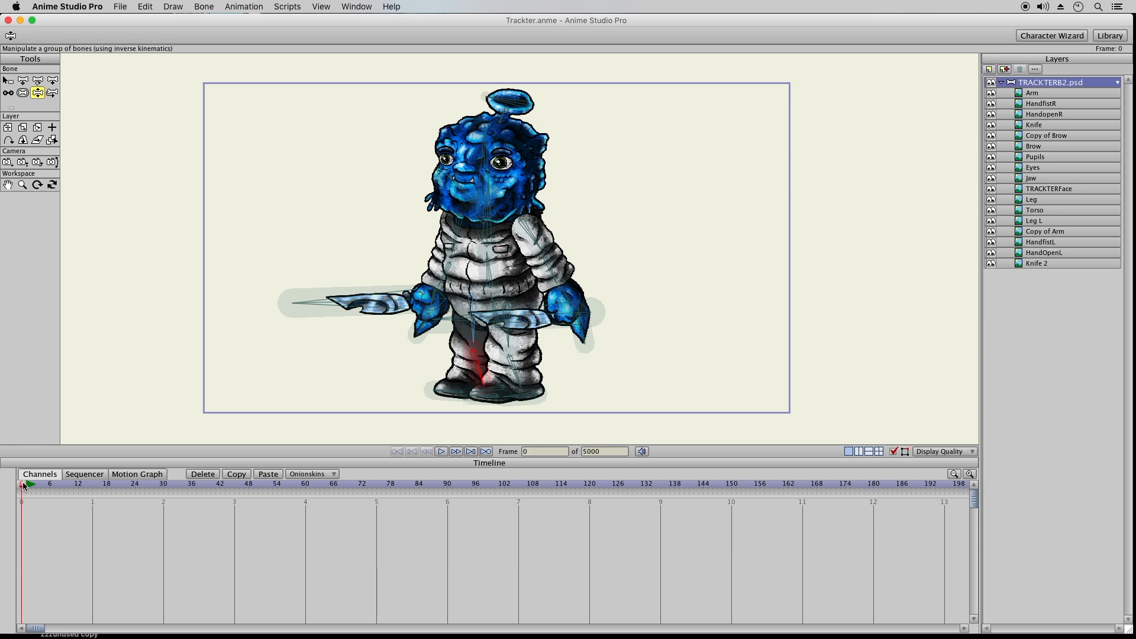
left_click(120, 5)
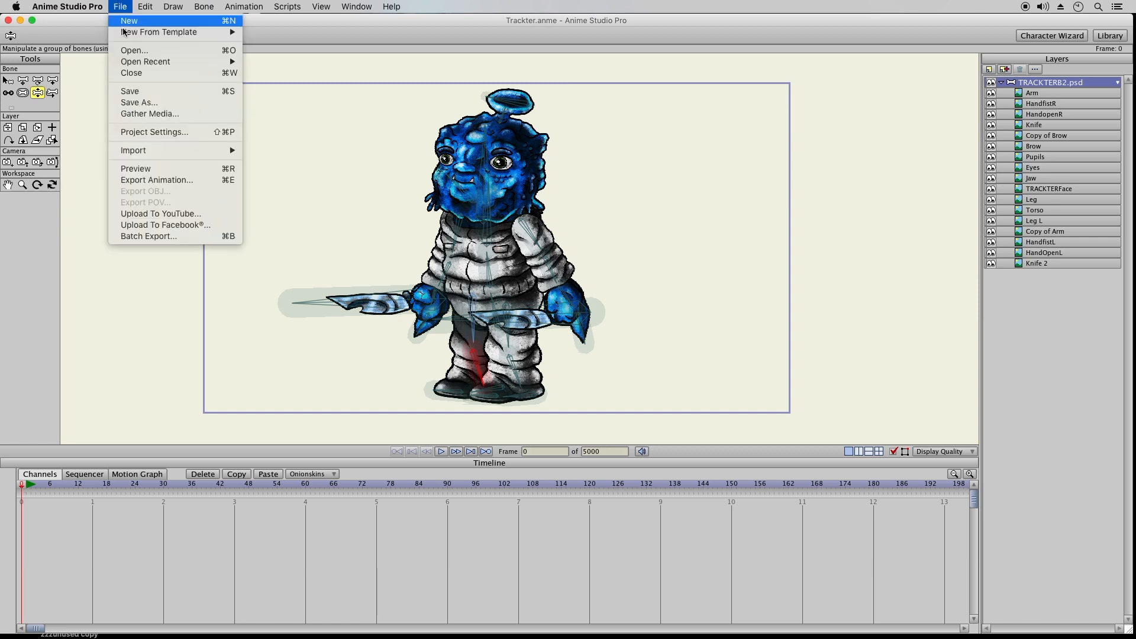
left_click(139, 94)
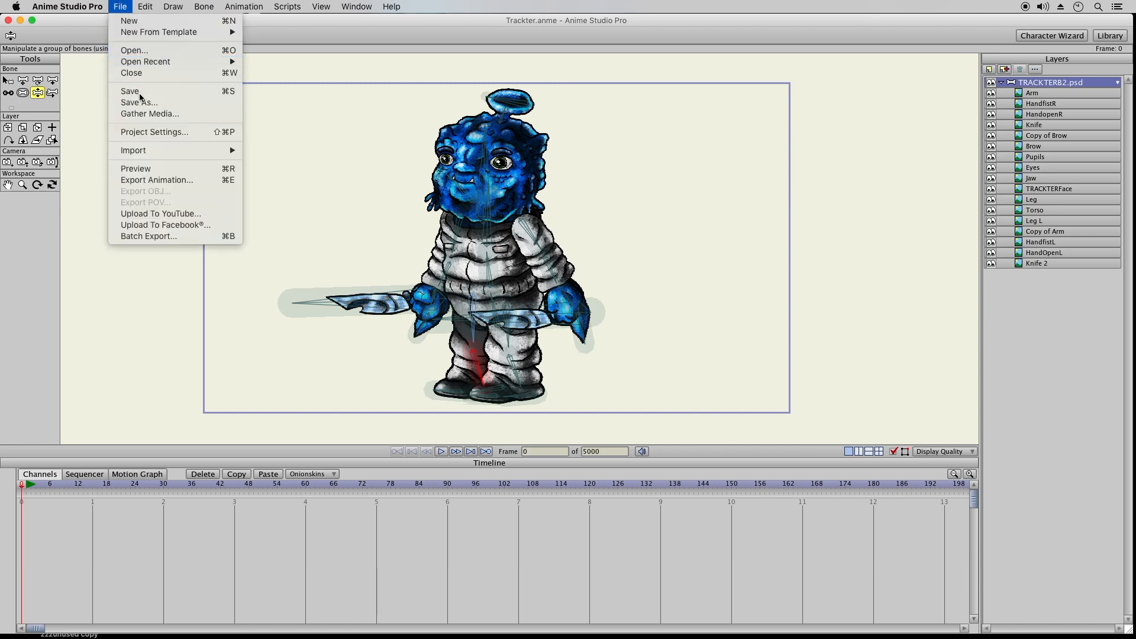
left_click(1001, 82)
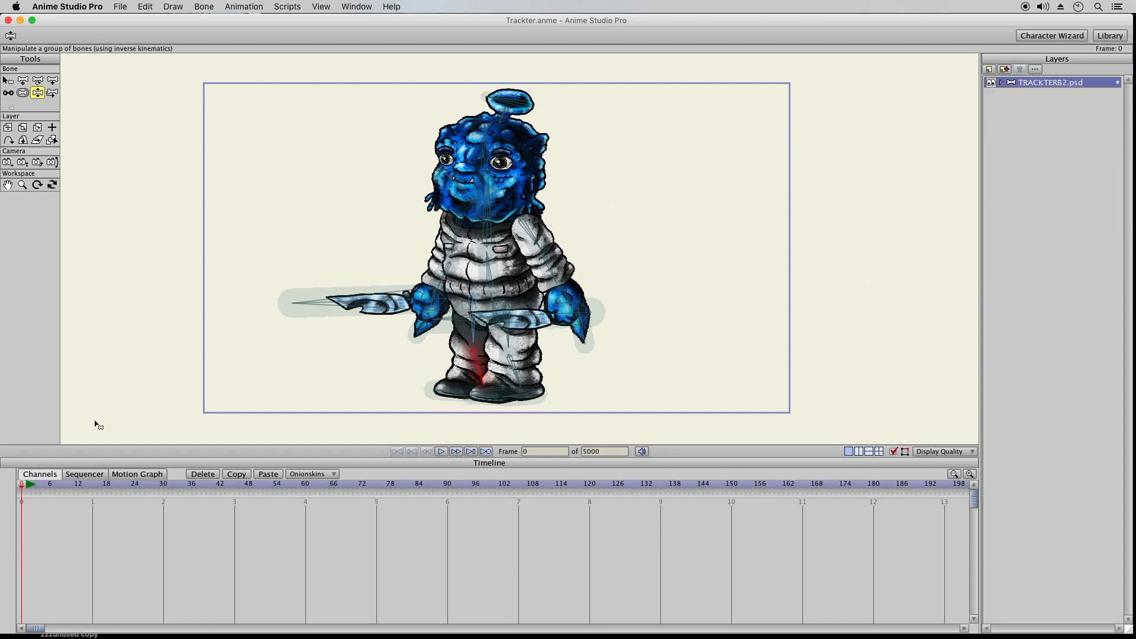
left_click(1001, 83)
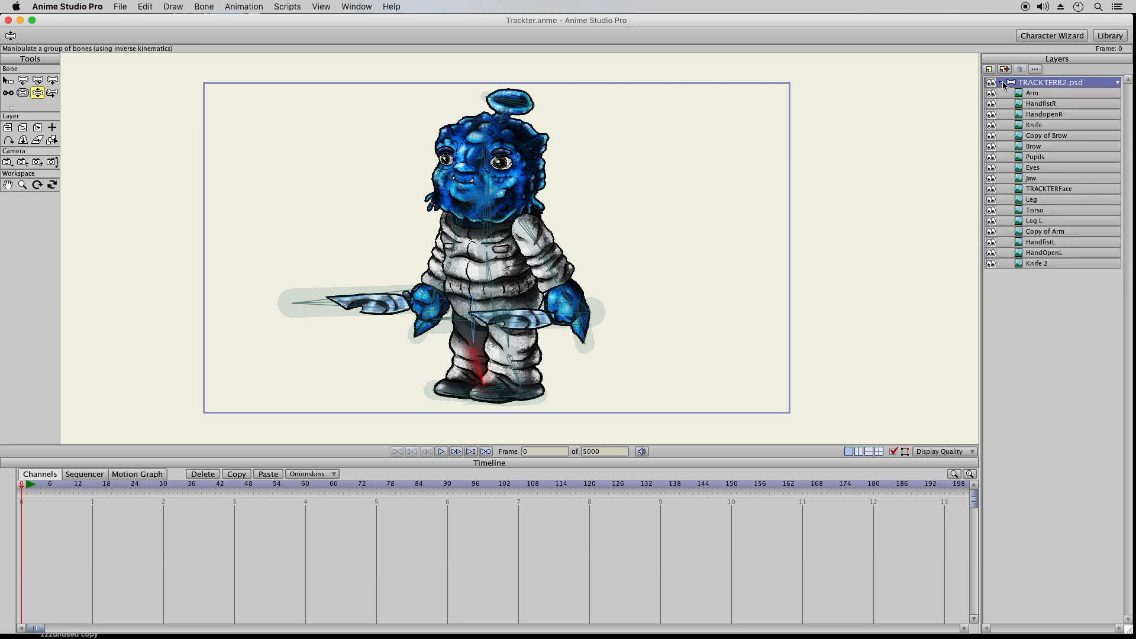
left_click(1002, 83)
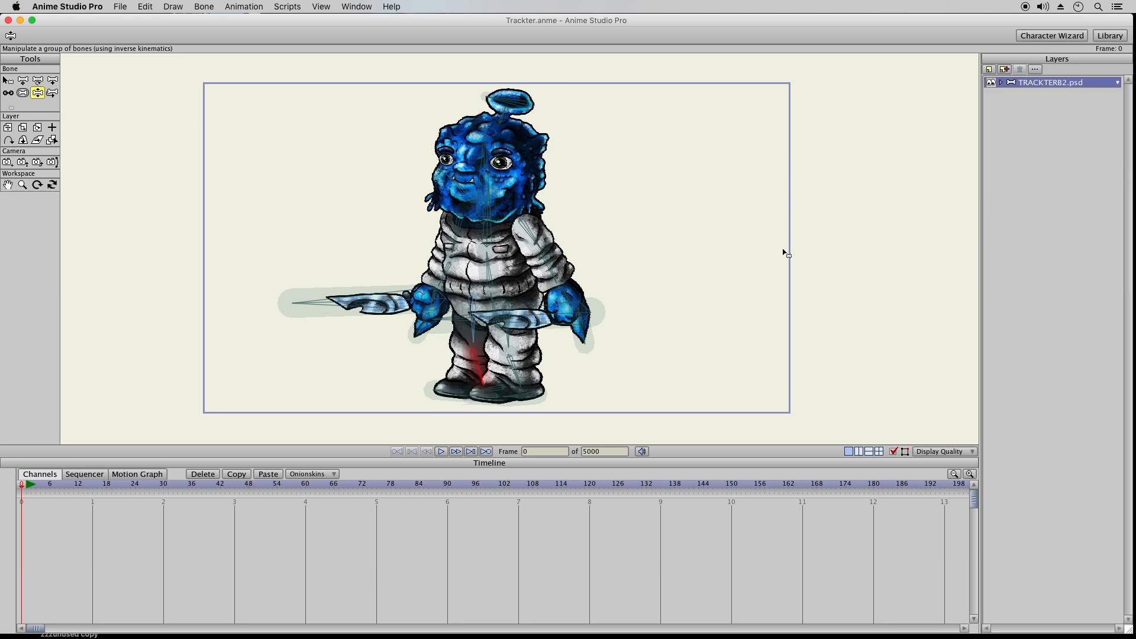
Turn off the visibility of the Pupils and Eyes layers at frame 1 in their layer settings.
left_click(28, 485)
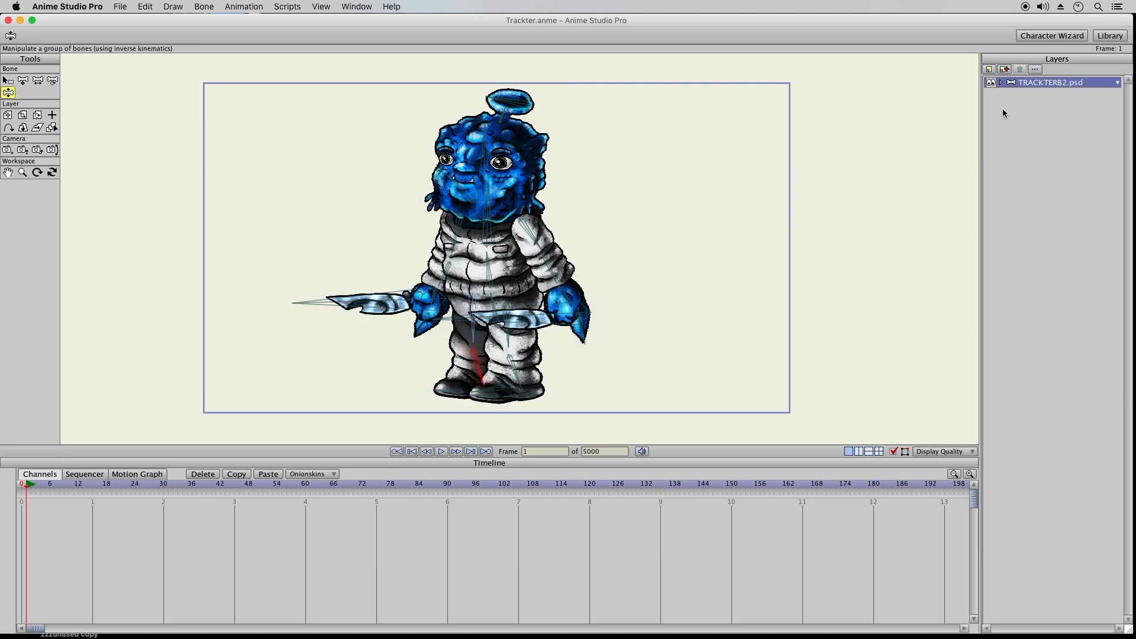
left_click(1001, 83)
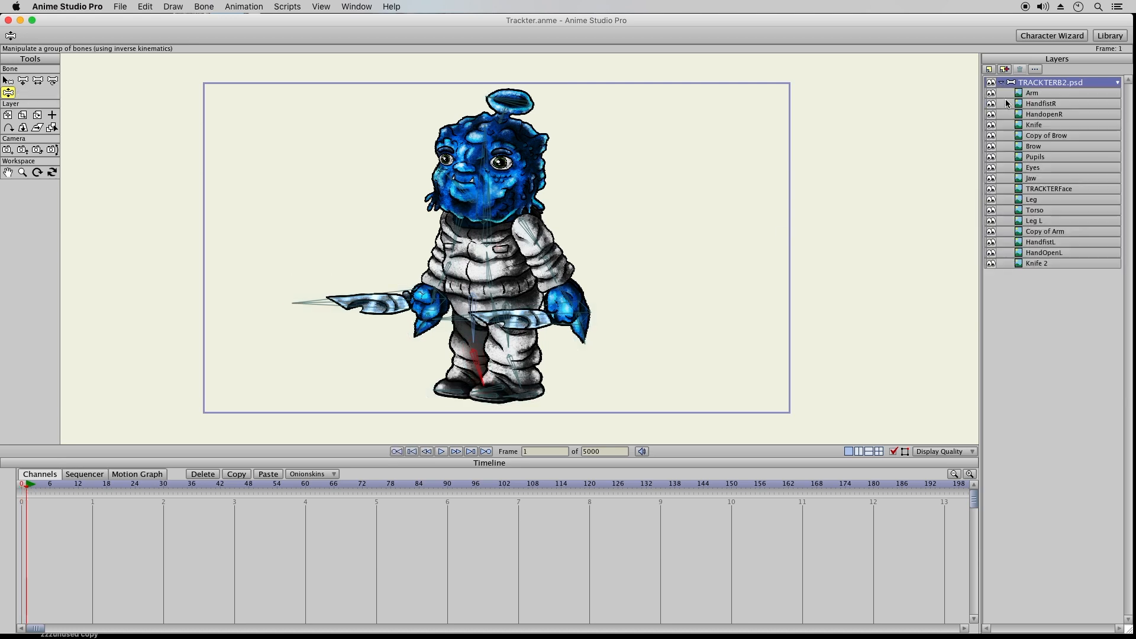
left_click(1022, 157)
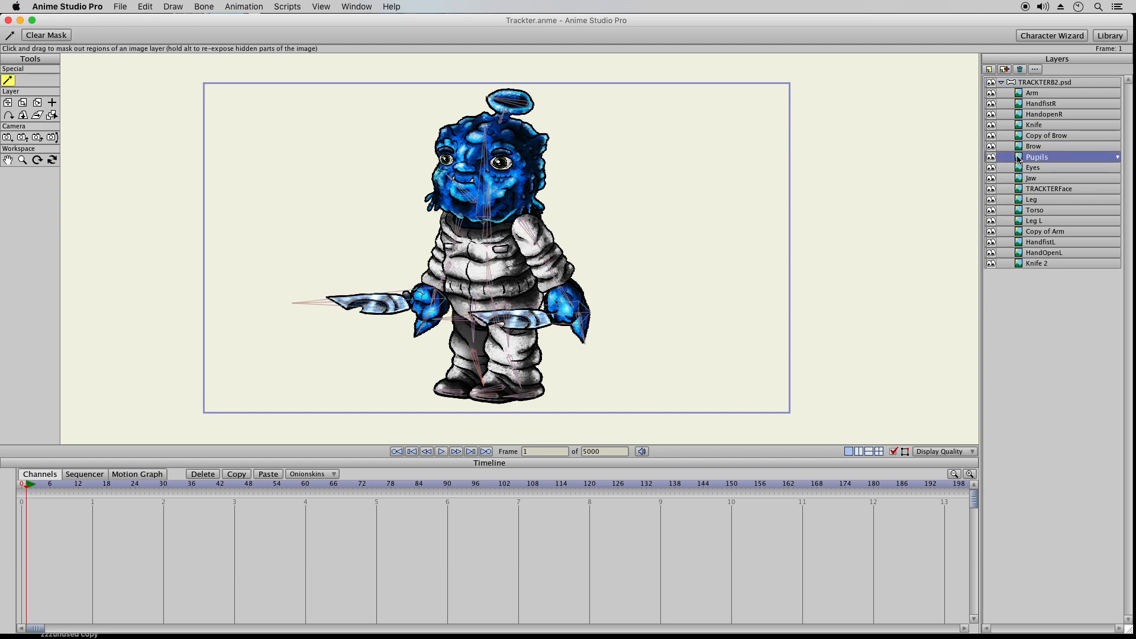
double_click(1019, 159)
left_click(200, 168)
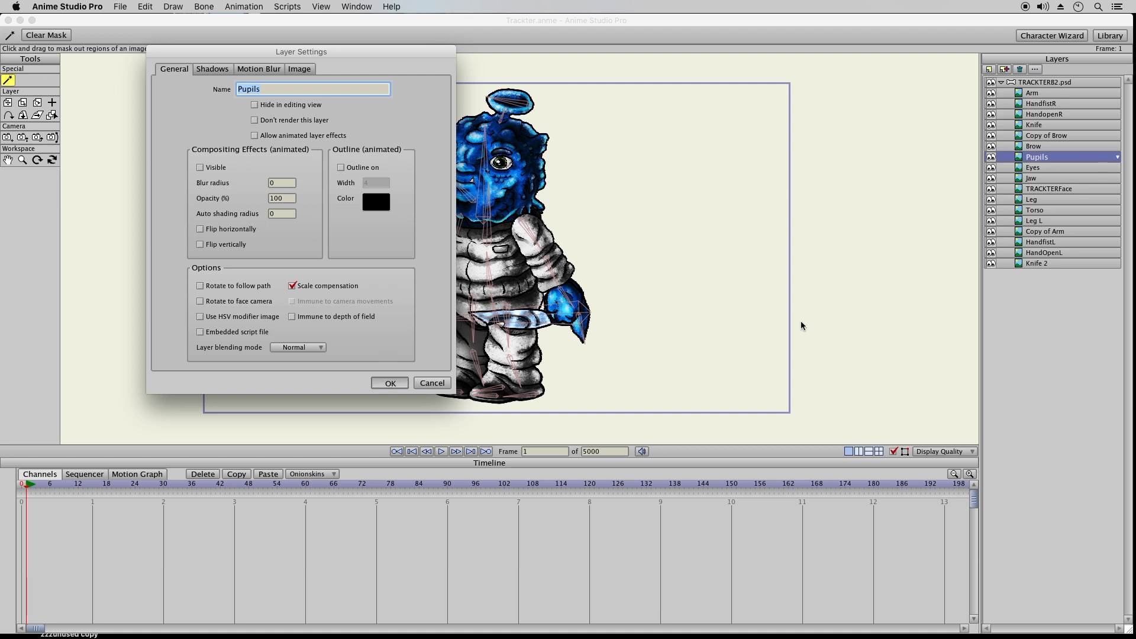
key("Return")
double_click(1020, 171)
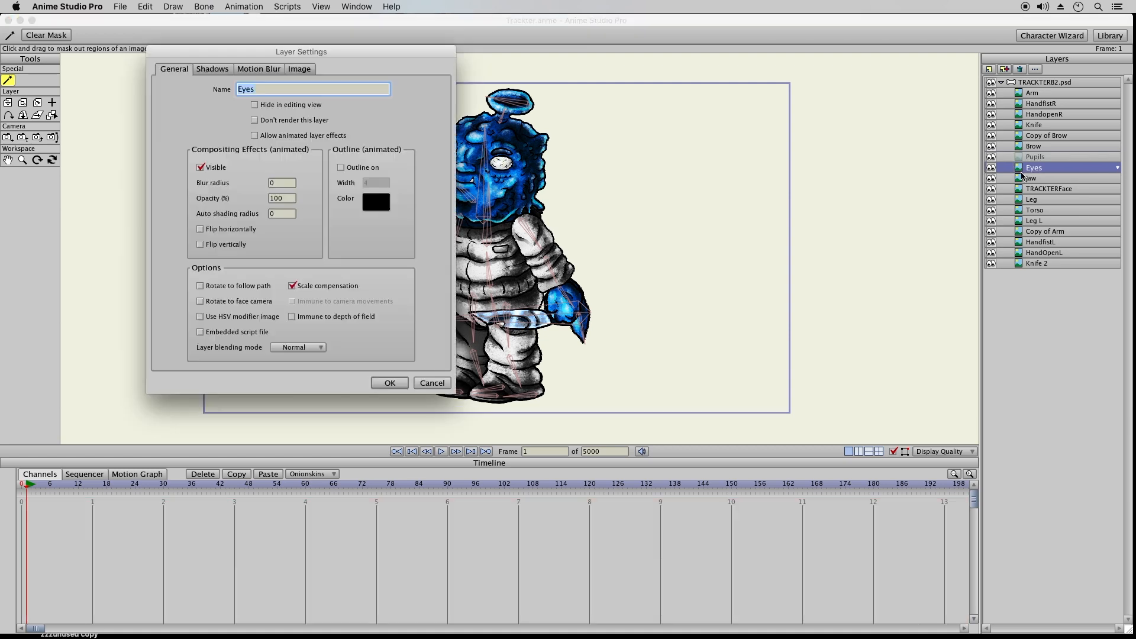
left_click(201, 168)
left_click(390, 384)
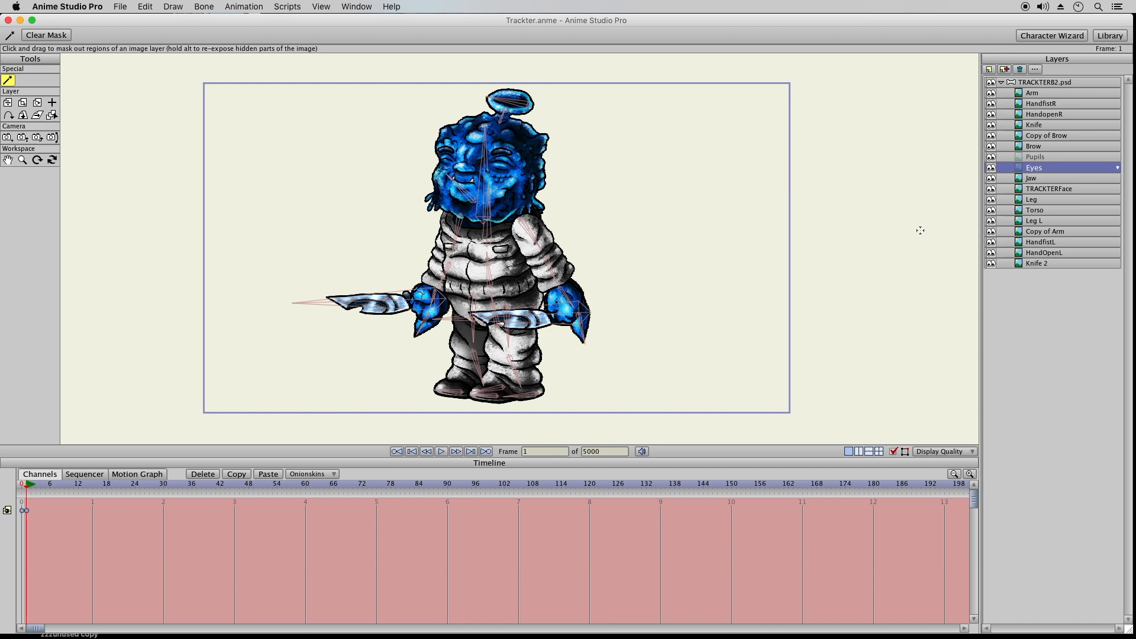
Turn the visibility of the Eyes and Pupils layers back on at frame 1.
double_click(1019, 170)
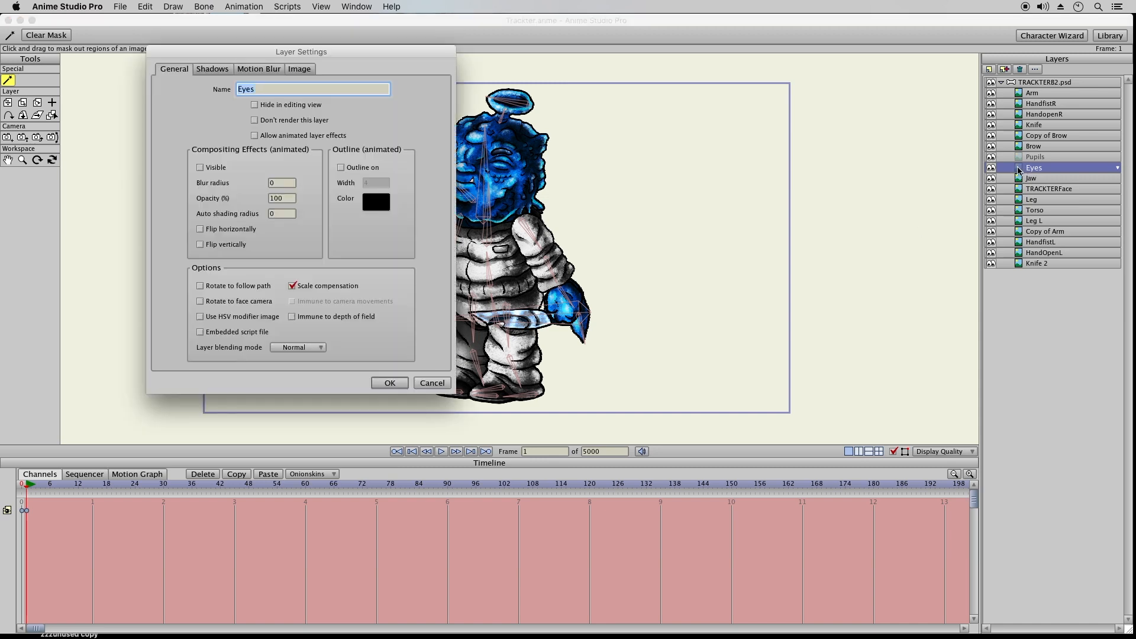
left_click(394, 382)
left_click(1022, 158)
double_click(1022, 159)
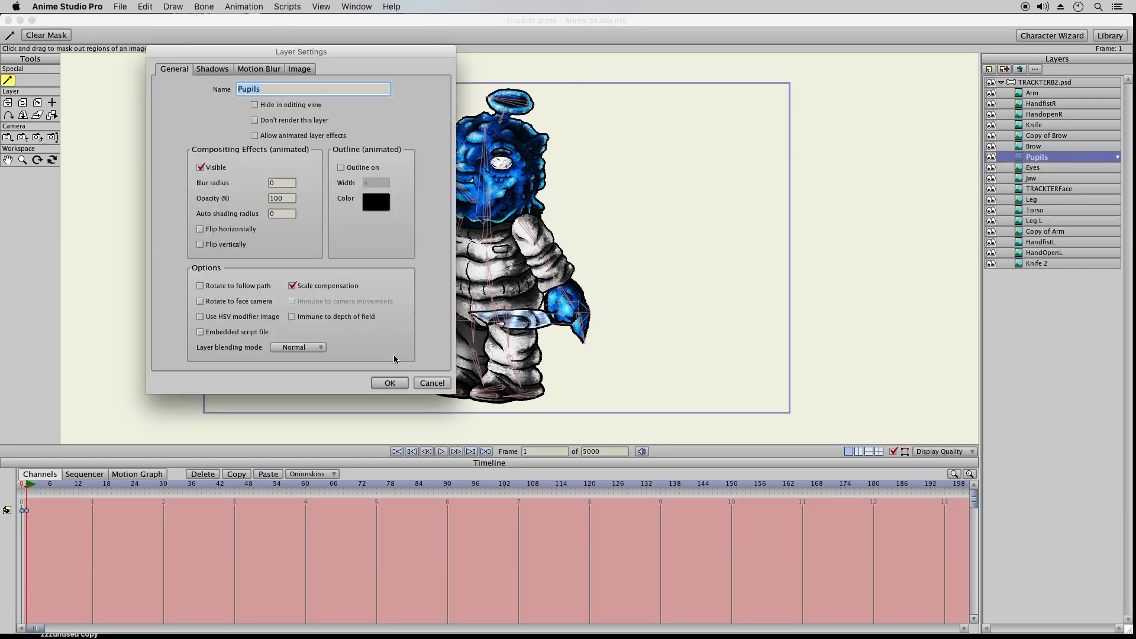
left_click(389, 383)
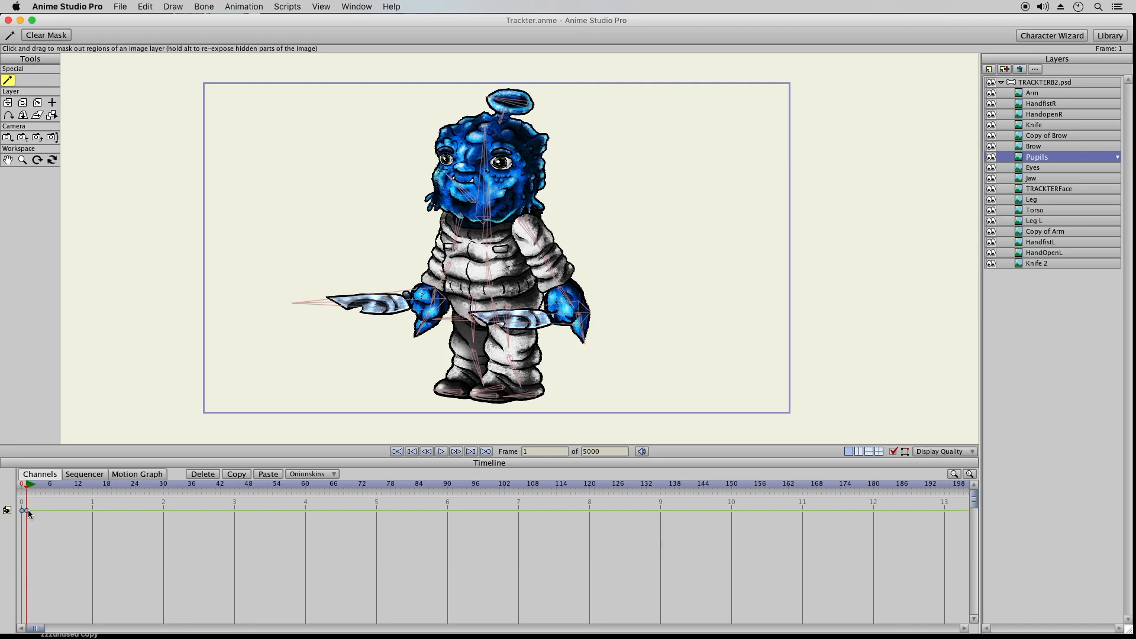
Key the Pupils layer as hidden at frame 30 and visible again at frame 36.
left_click(163, 485)
left_click(164, 510)
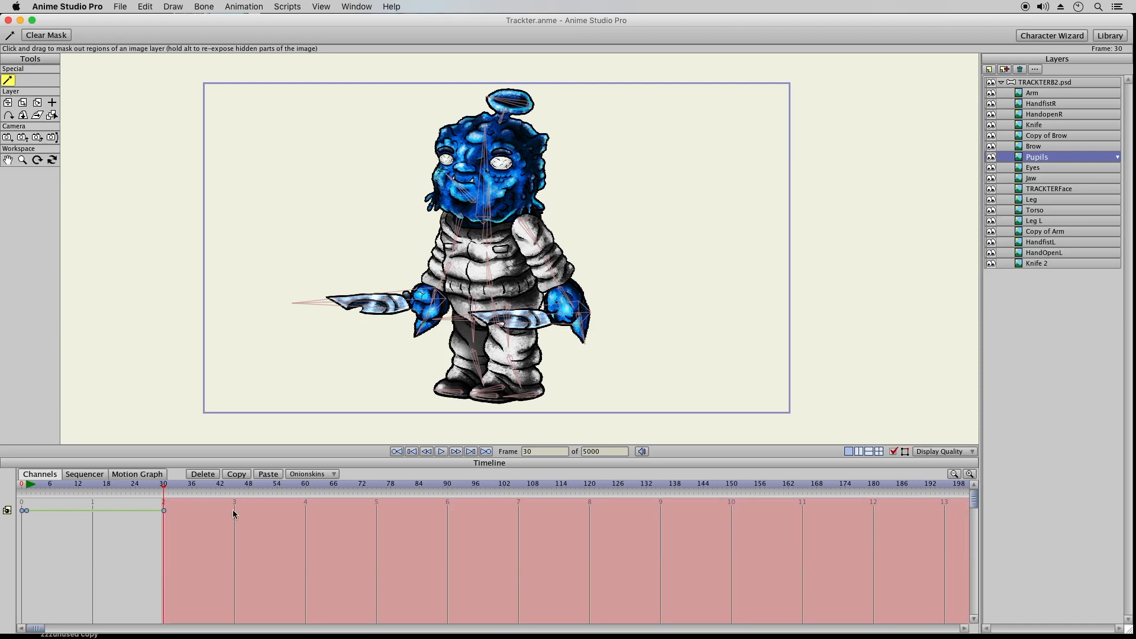
left_click(192, 510)
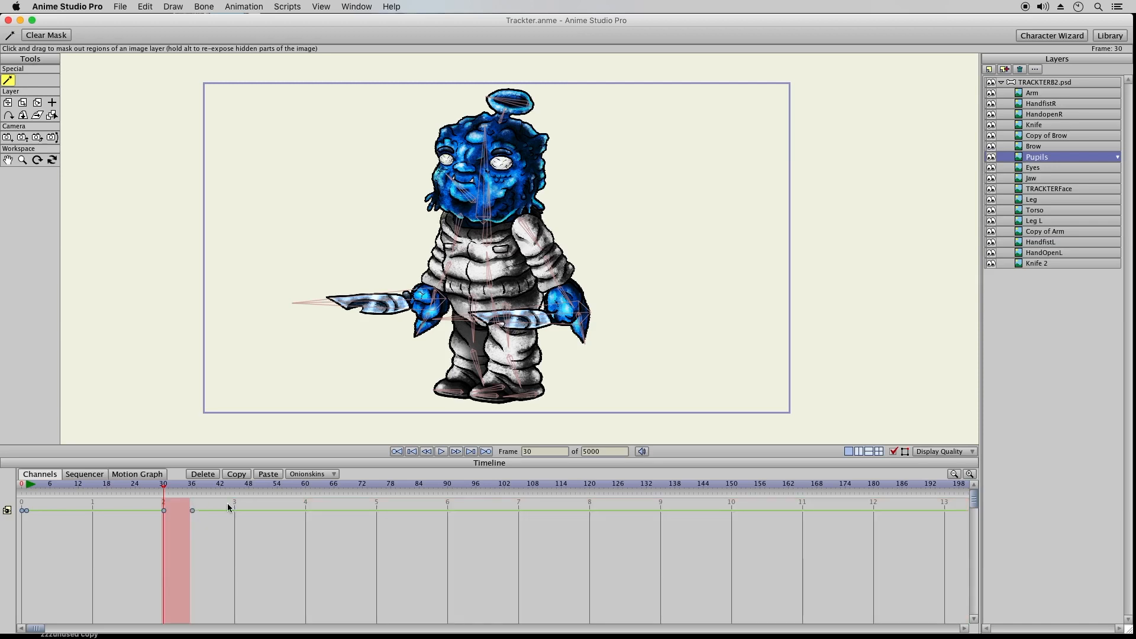
Key the Eyes layer as hidden at frame 30 and visible at frame 36, and scrub through the blink.
left_click(1036, 168)
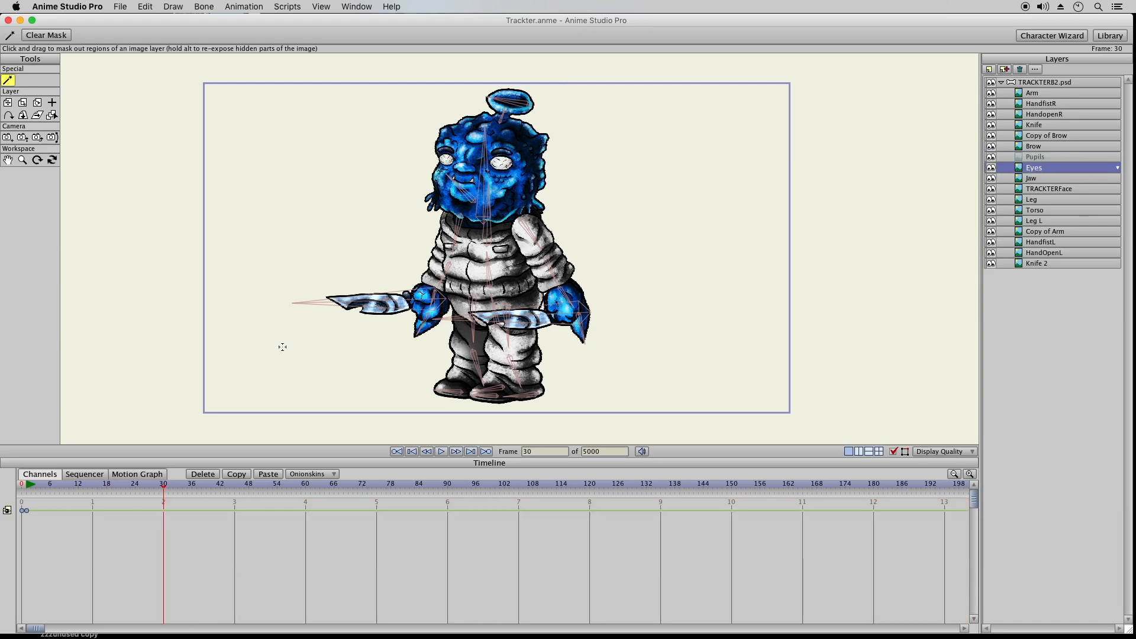
left_click(164, 510)
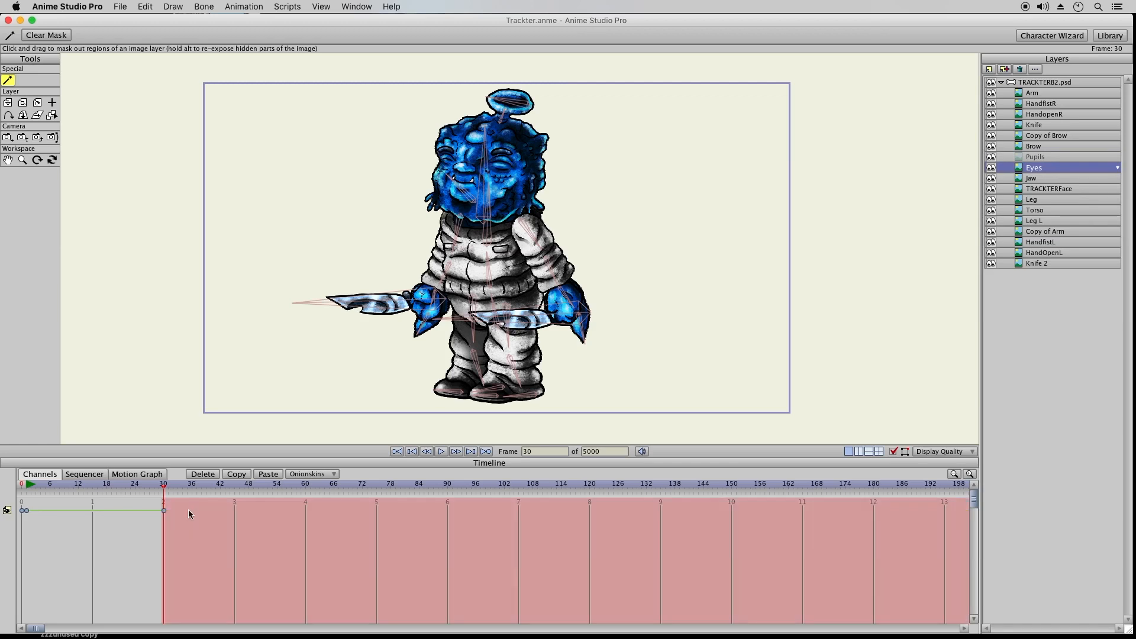
left_click(190, 511)
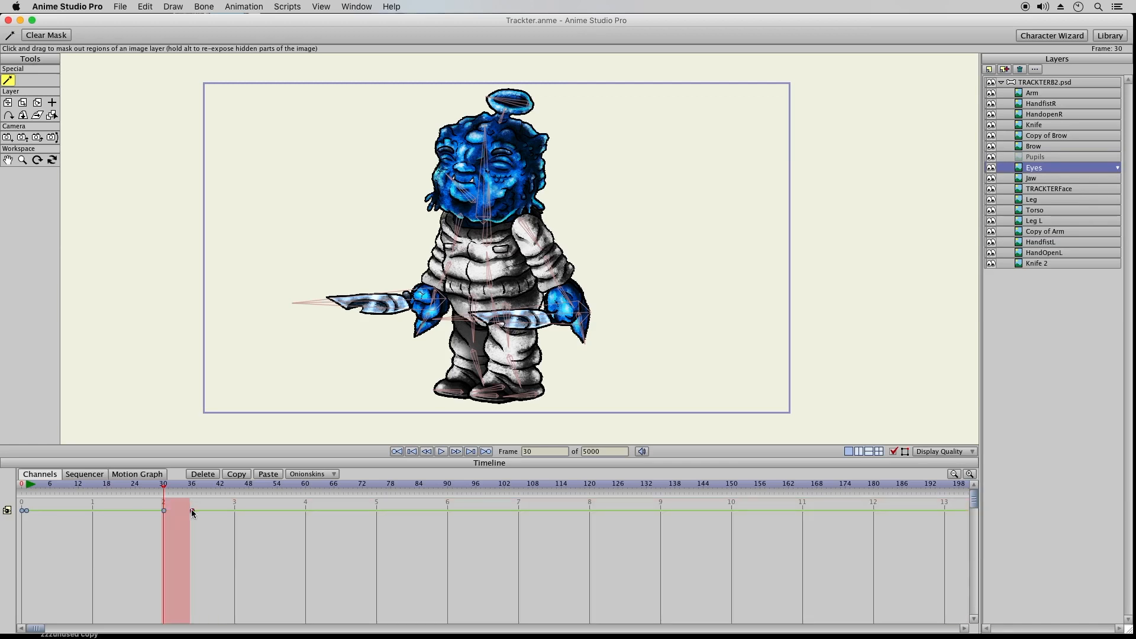
left_click_drag(124, 484, 254, 489)
Delete the Eyes layer's visibility keyframes at frames 36 and 30.
left_click(193, 510)
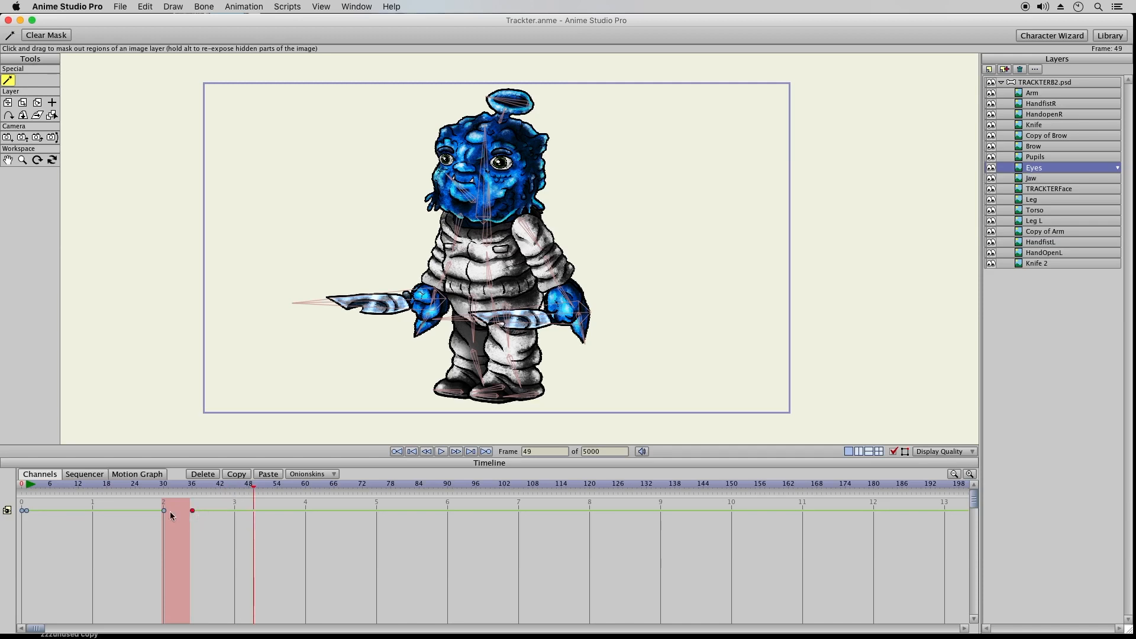
left_click(203, 476)
left_click(203, 477)
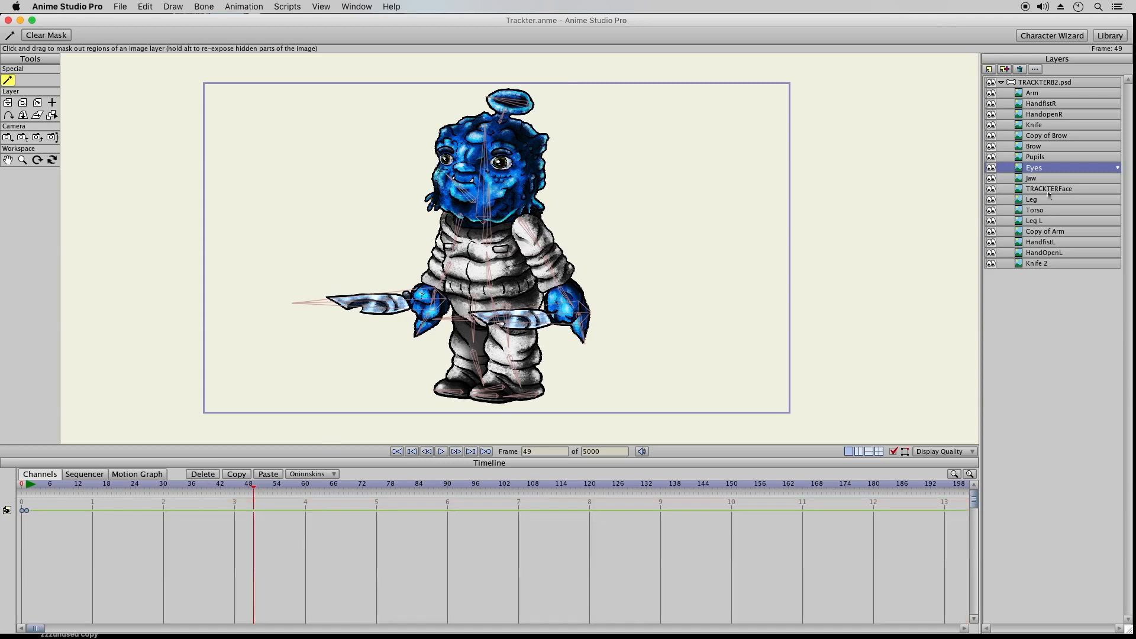
Delete the Pupils layer's visibility keyframes at frames 36 and 30.
double_click(1046, 160)
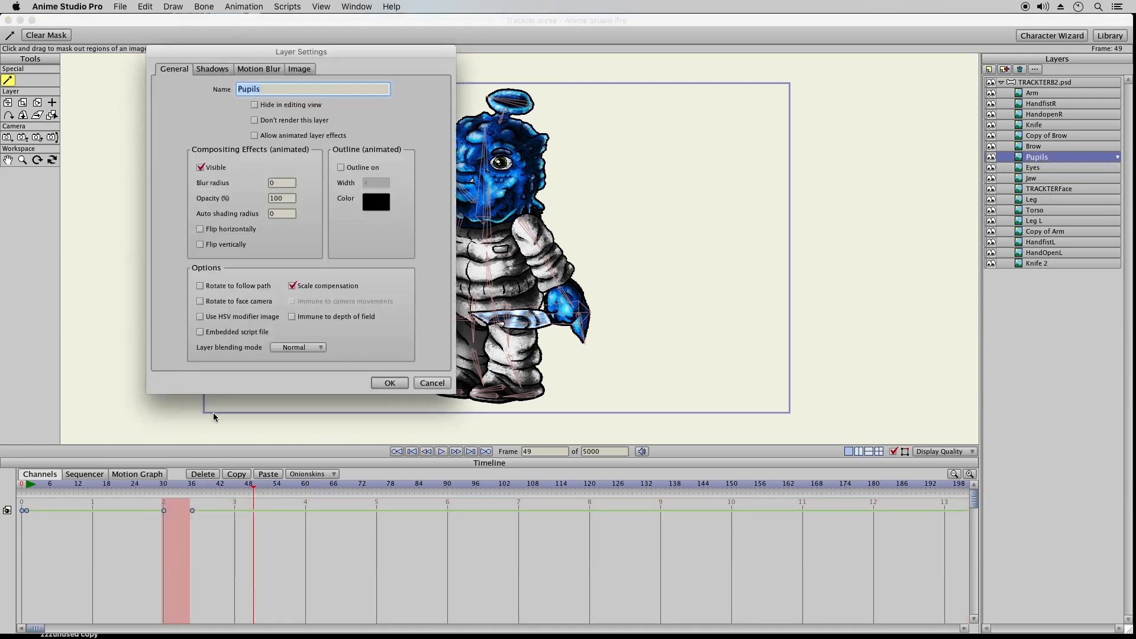
left_click(422, 384)
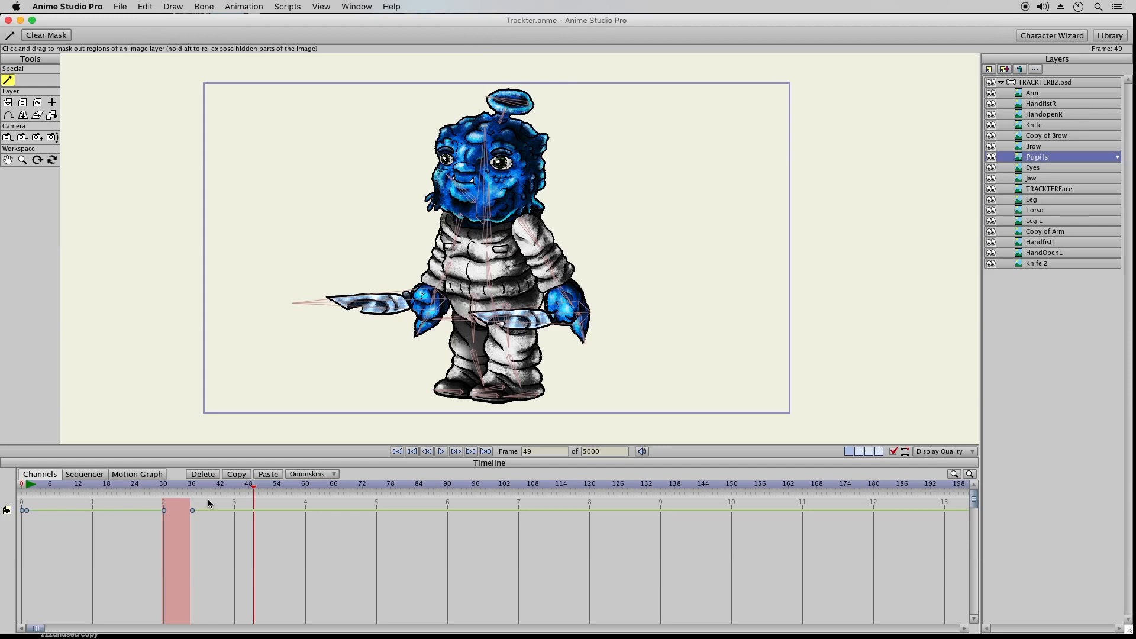
left_click(203, 474)
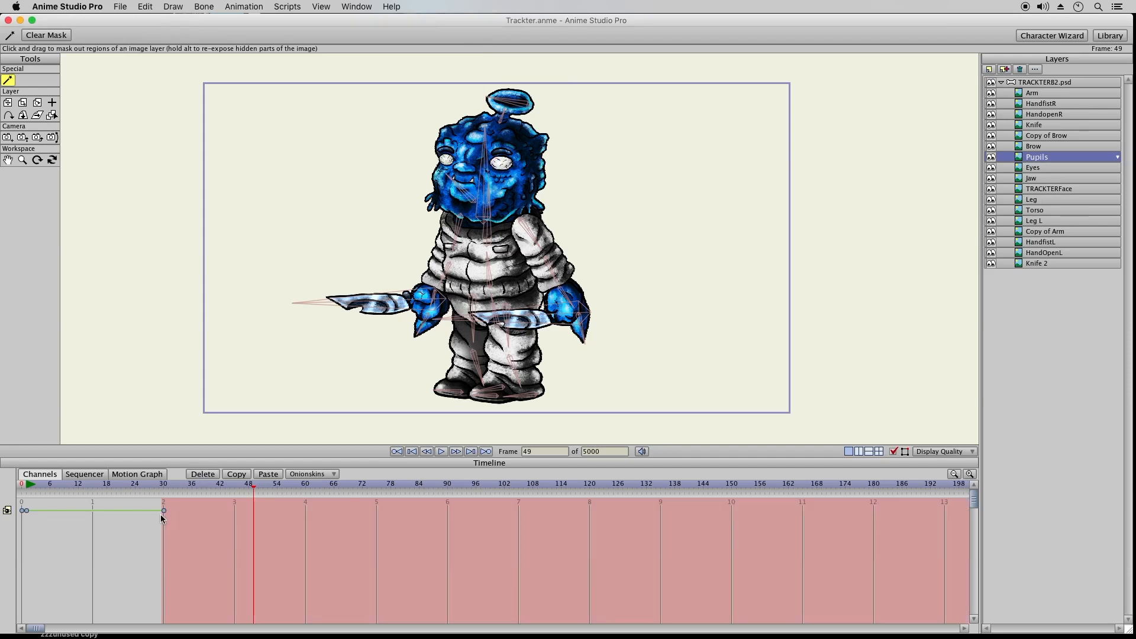
left_click(201, 476)
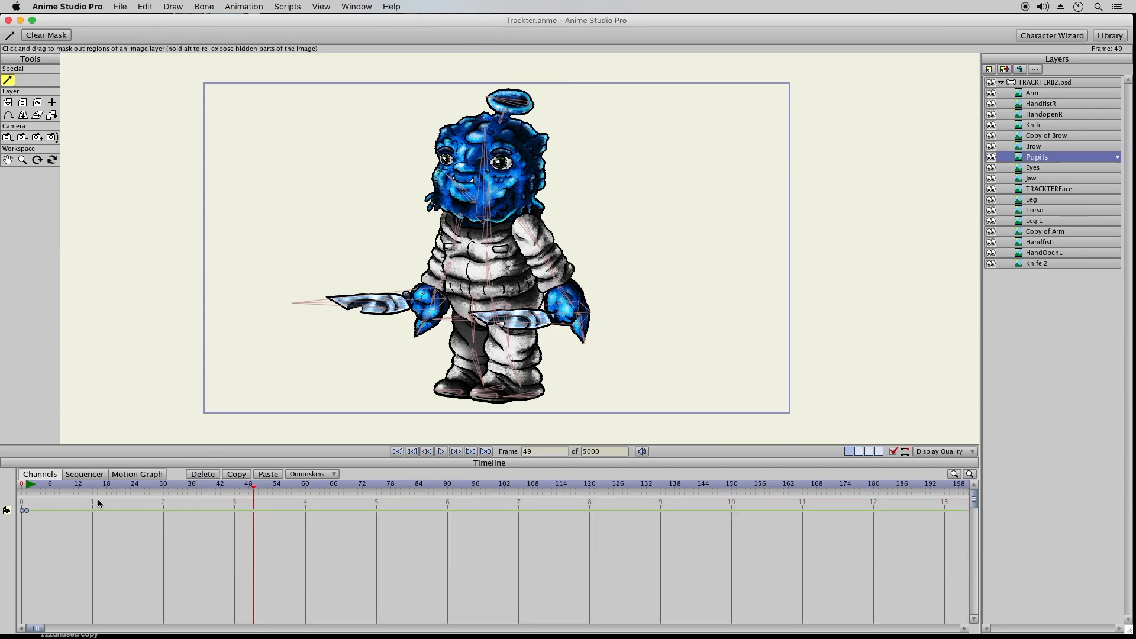
Return to frame 1, select the TRACKTERB2.psd bone layer, and save the project.
left_click(26, 488)
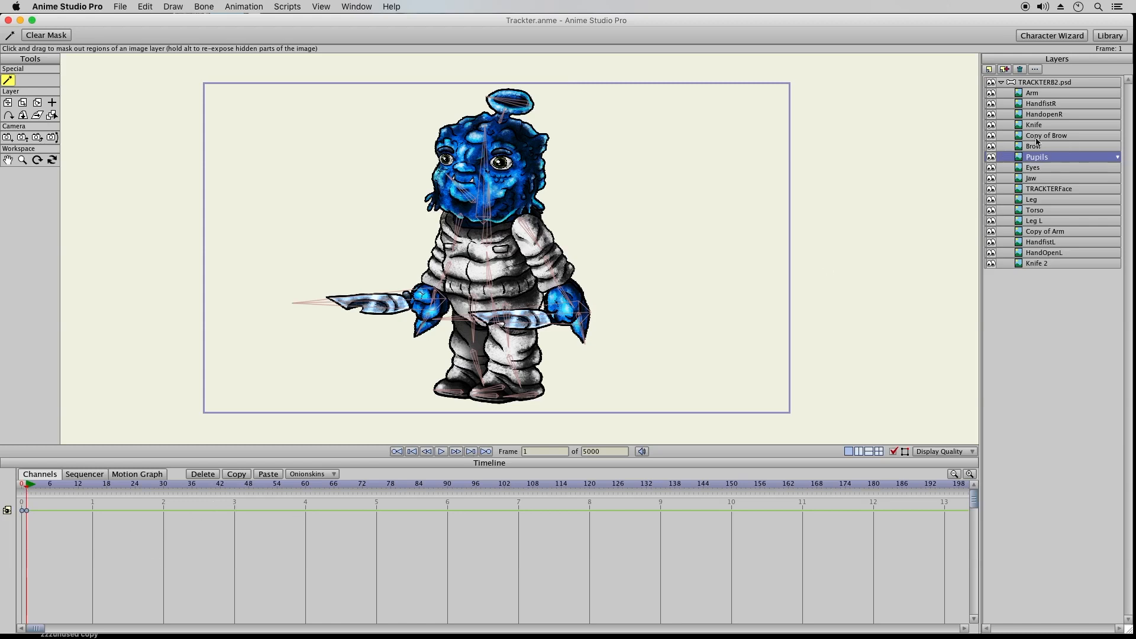
left_click(1036, 86)
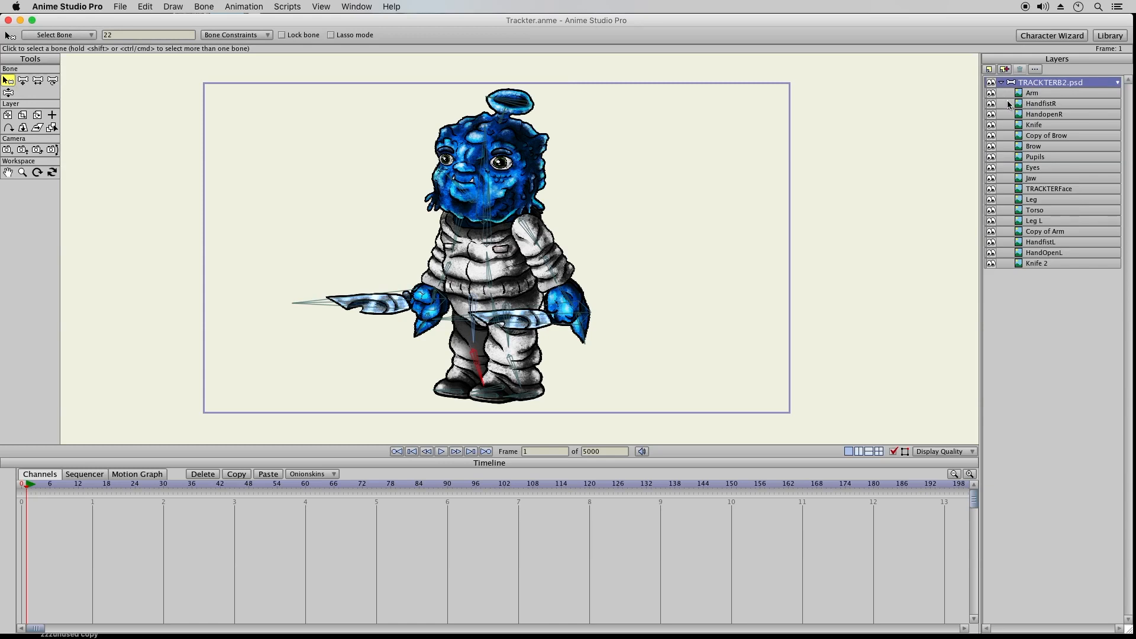
left_click(117, 5)
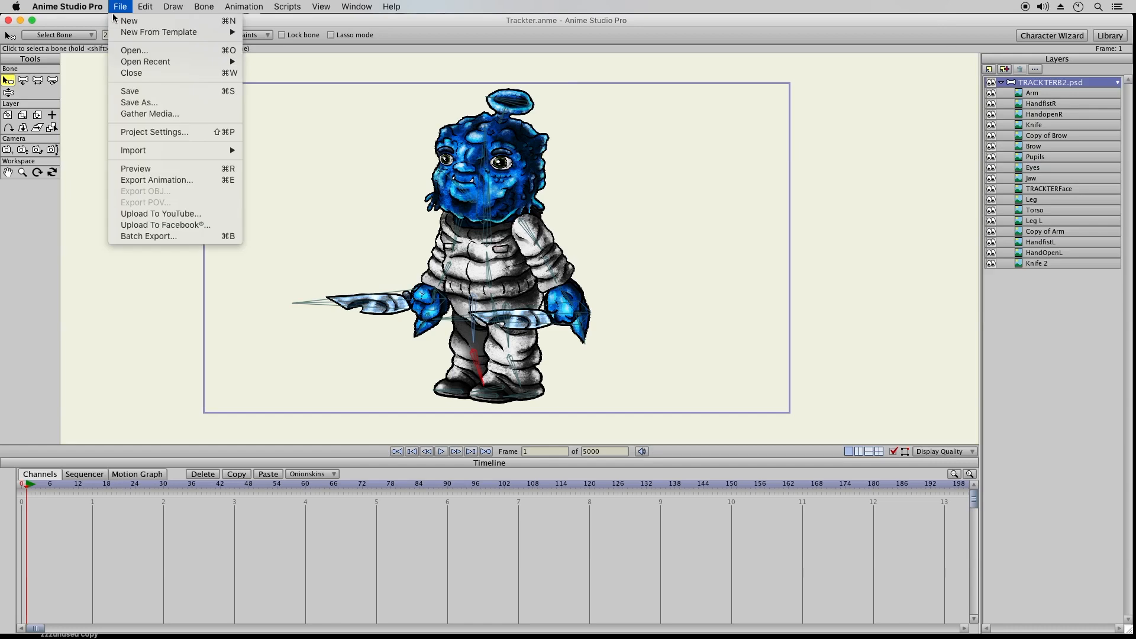
left_click(130, 91)
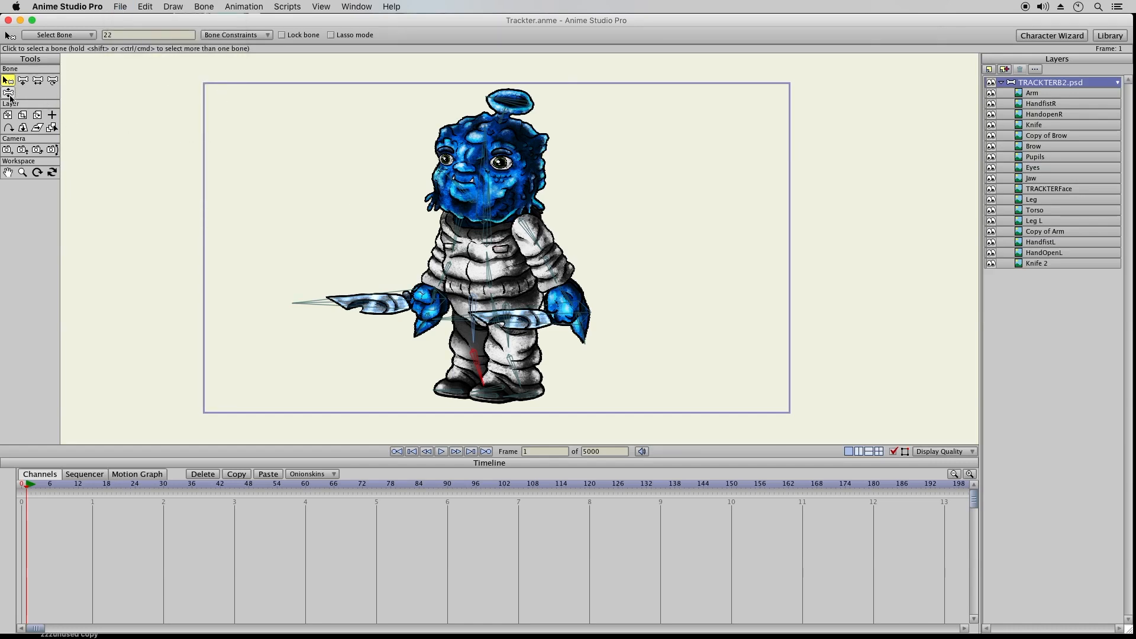
Activate Manipulate Bones and collapse the TRACKTERB2.psd layer group.
left_click(9, 94)
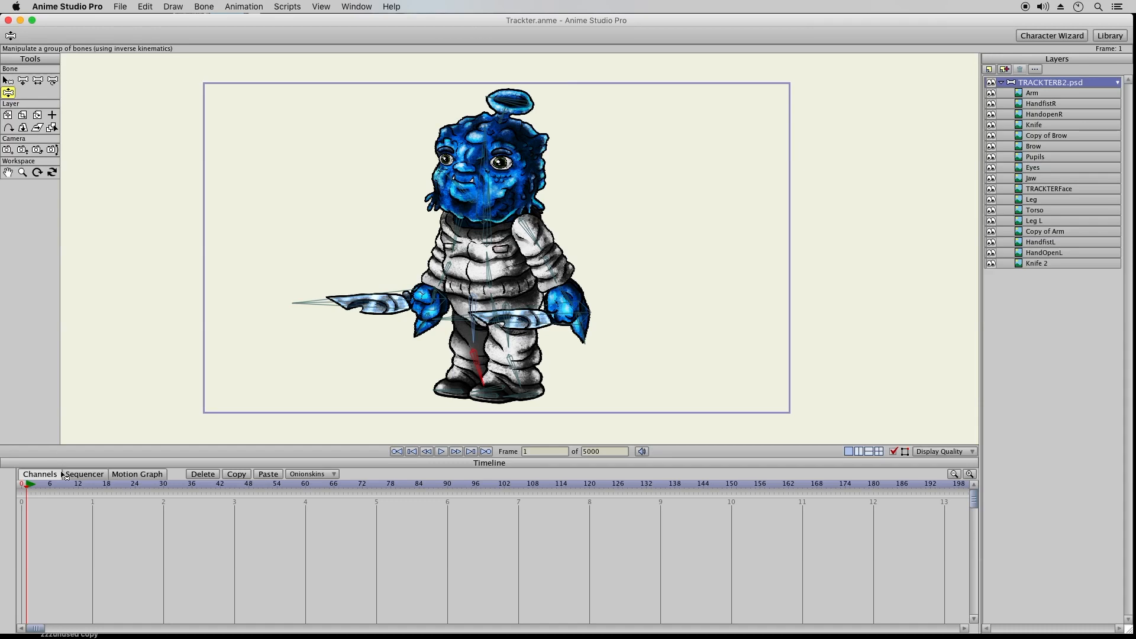
left_click(1001, 83)
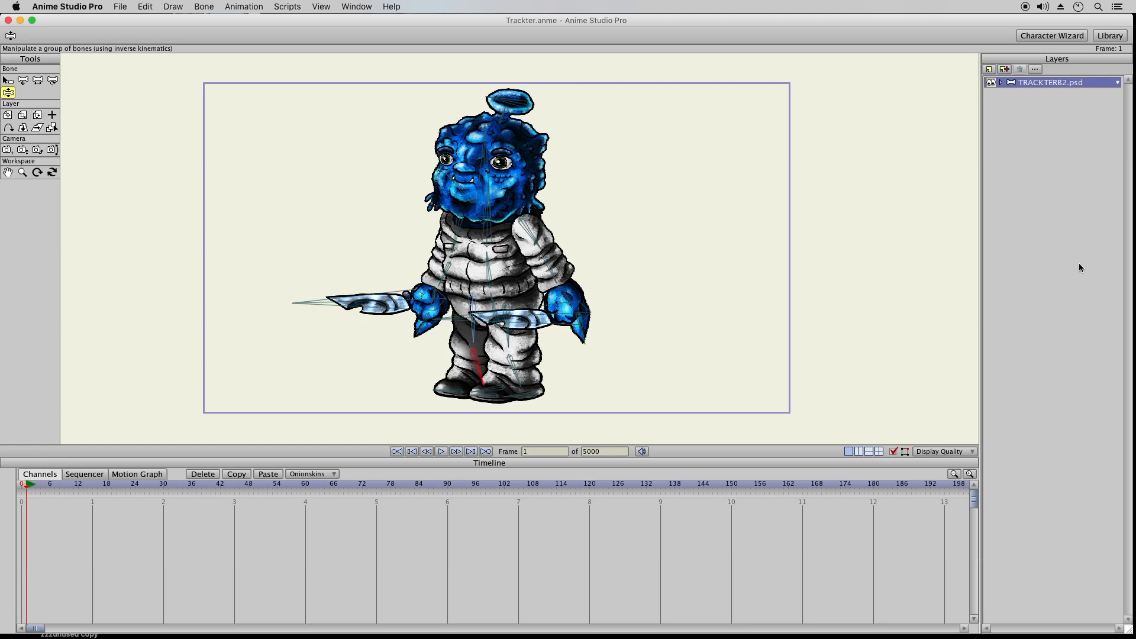
Open the Actions window, enlarge it, and place it beside the character.
left_click(367, 7)
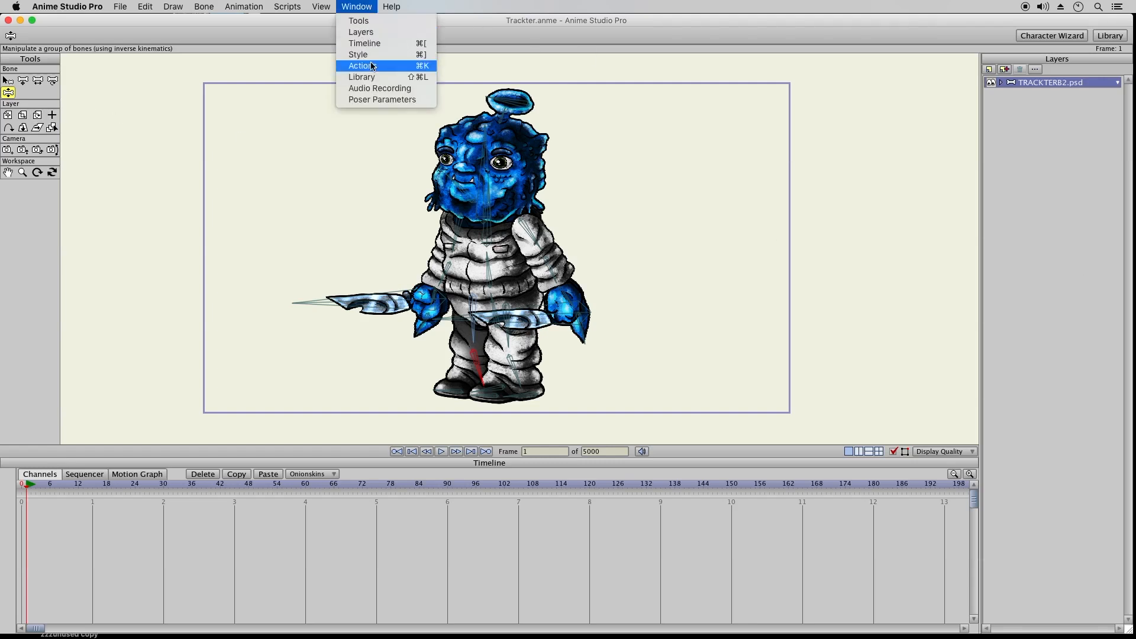
left_click_drag(974, 308, 855, 101)
left_click_drag(960, 243, 1004, 416)
left_click_drag(878, 101, 871, 101)
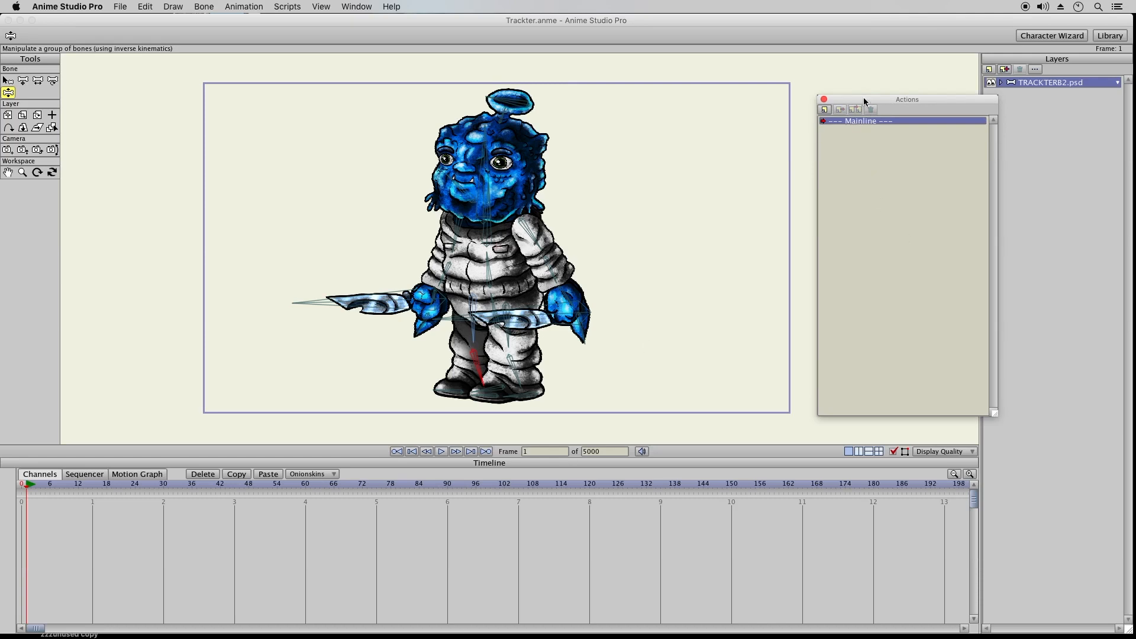
left_click_drag(863, 99, 866, 99)
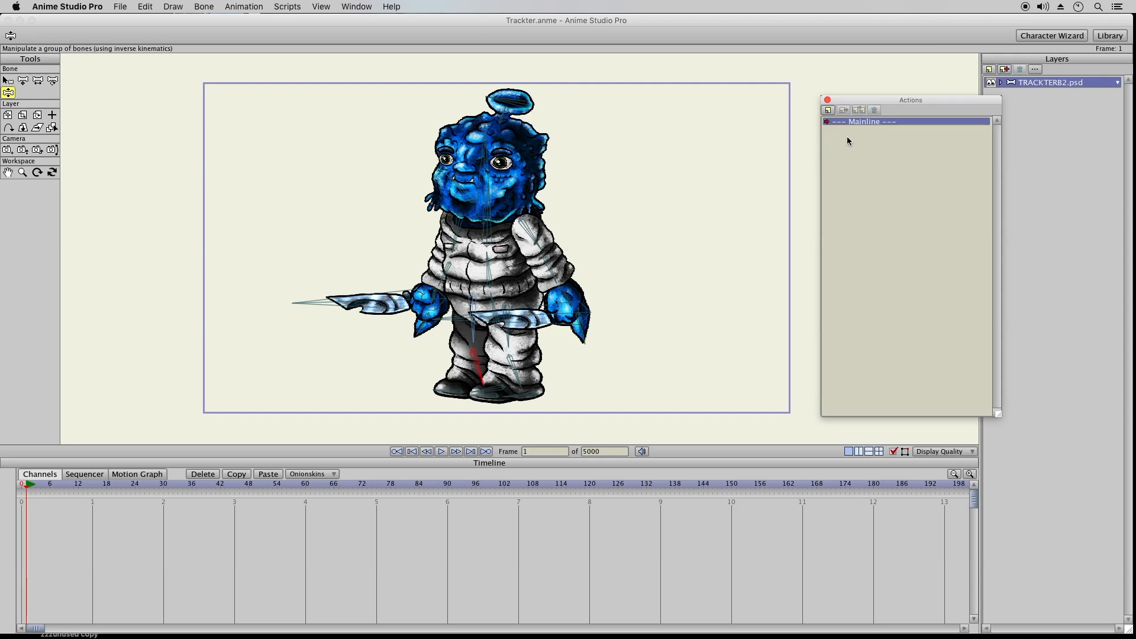
Create a new action named Stand.
left_click(829, 110)
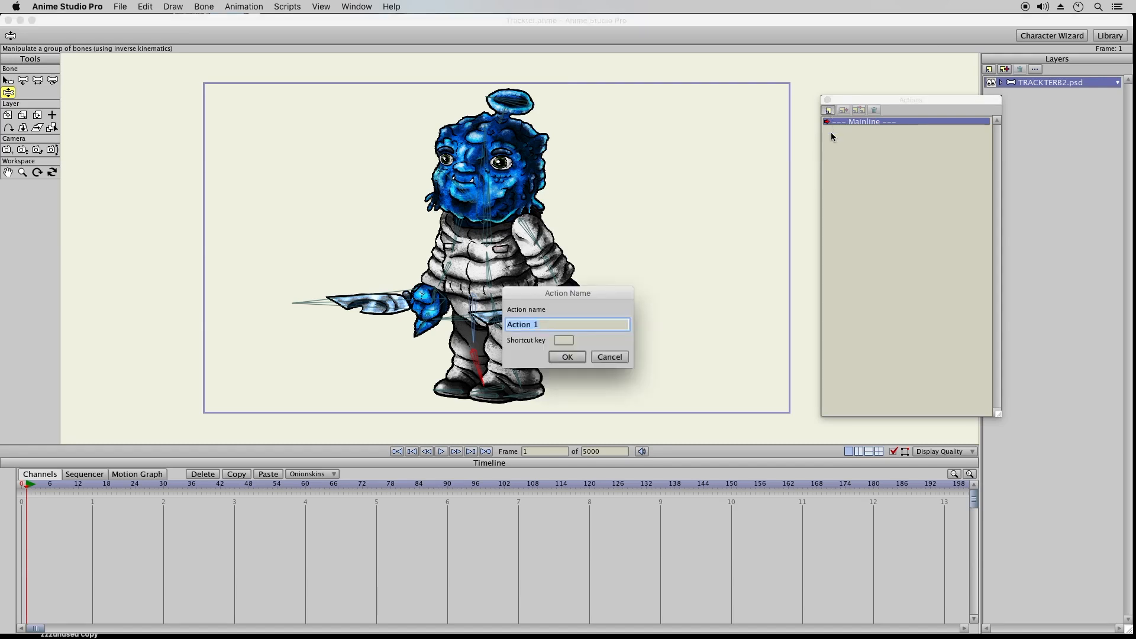
left_click_drag(573, 292, 700, 222)
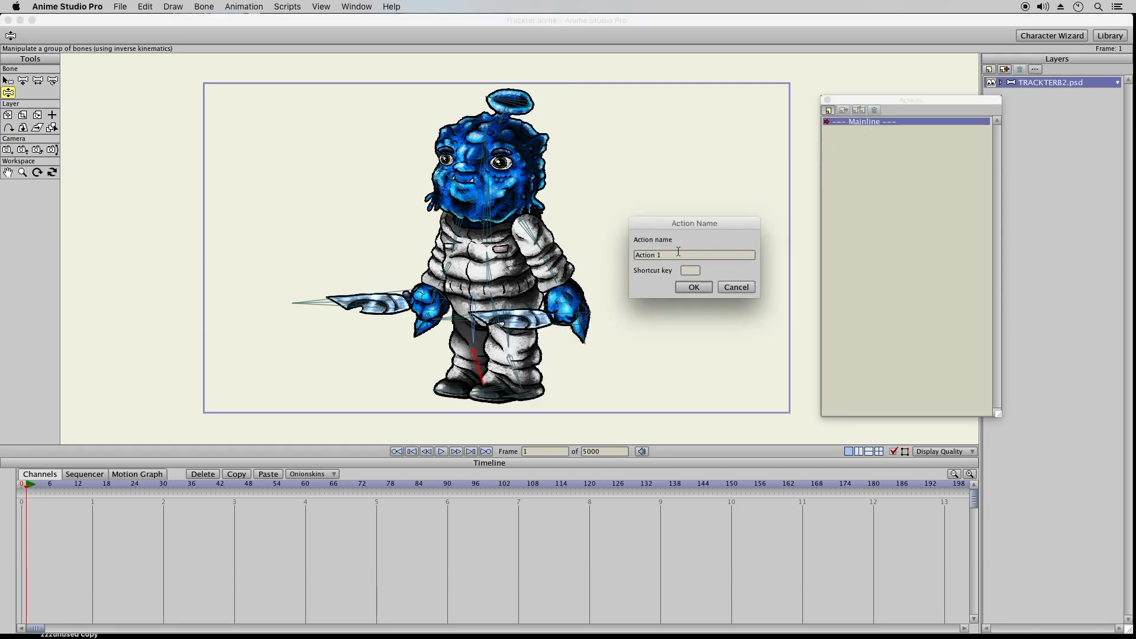
type("Stand")
key("Return")
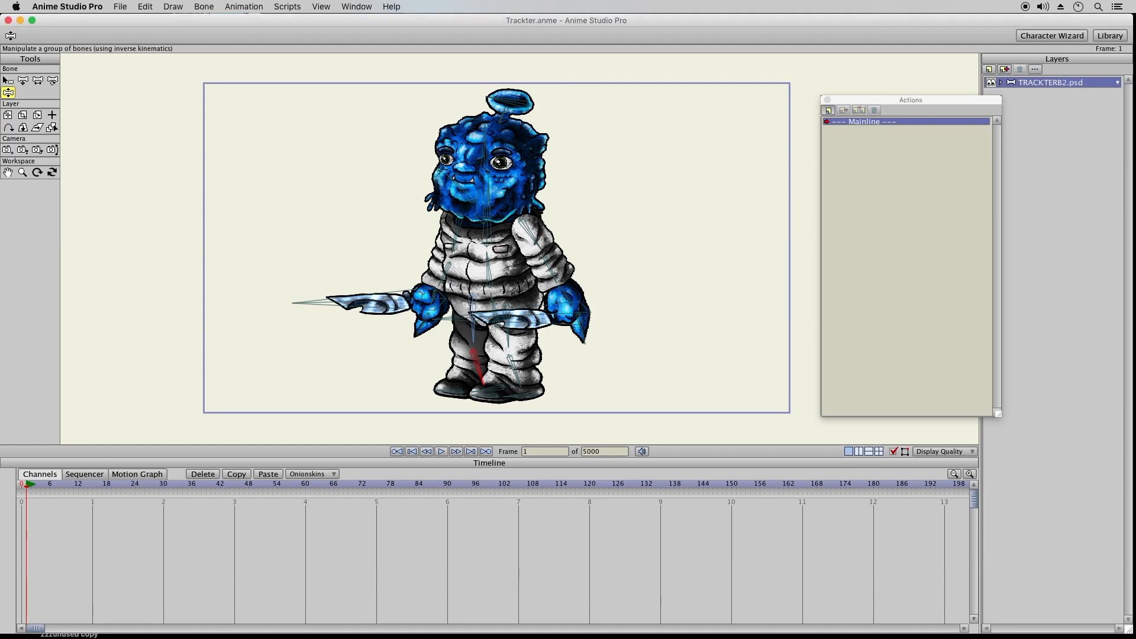
Adjust the torso and front arm bones at frame 1 of the Stand action so the arm hangs beside the body.
left_click_drag(494, 236, 498, 202)
left_click_drag(555, 275, 551, 280)
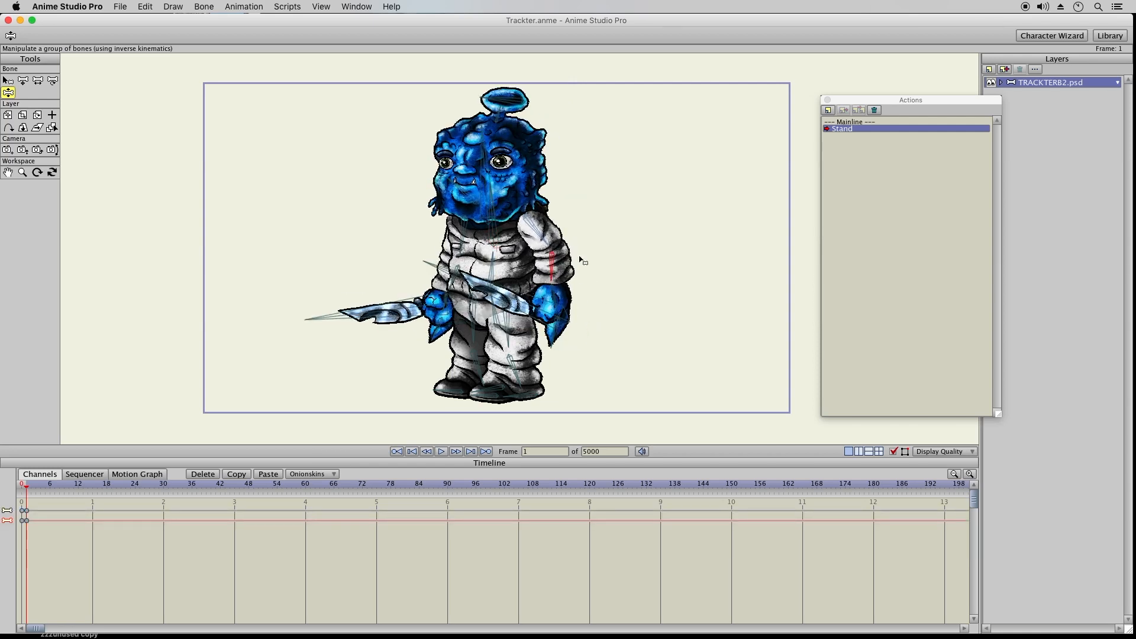
left_click_drag(893, 98, 873, 102)
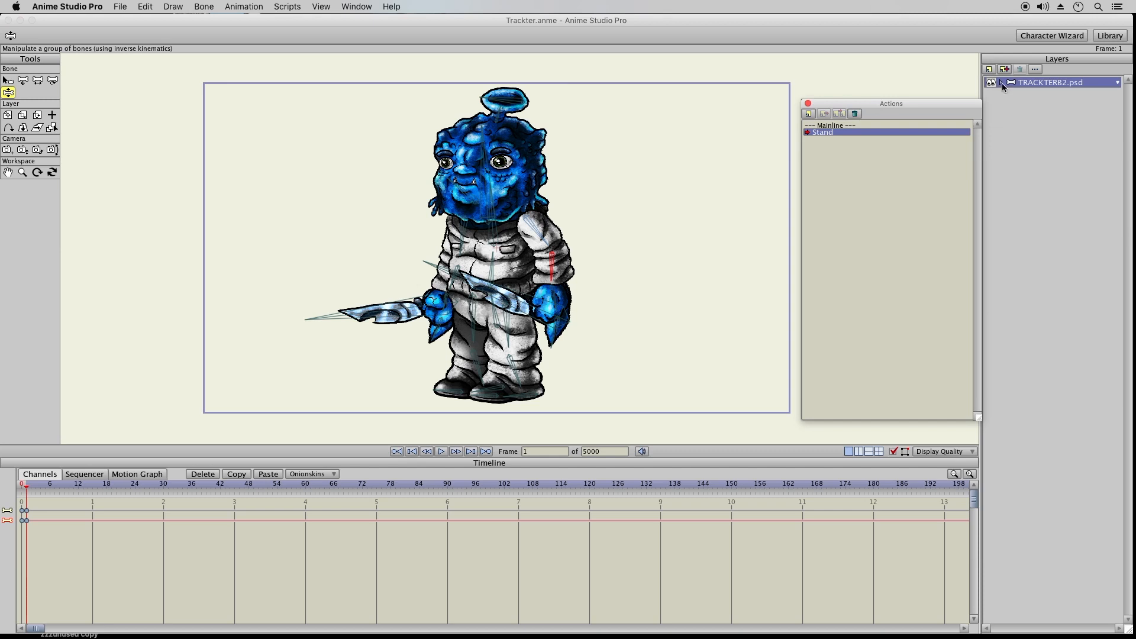
Expand the TRACKTERB2.psd group and hide the Knife 2, Knife, HandfistR and HandfistL layers.
left_click(1001, 83)
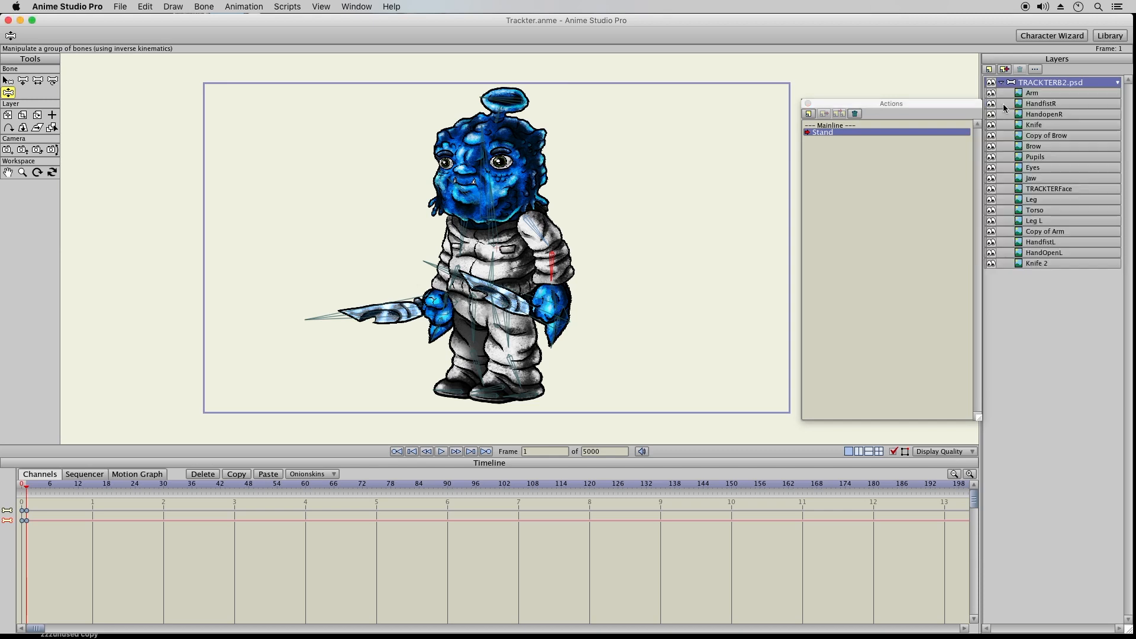
left_click(992, 264)
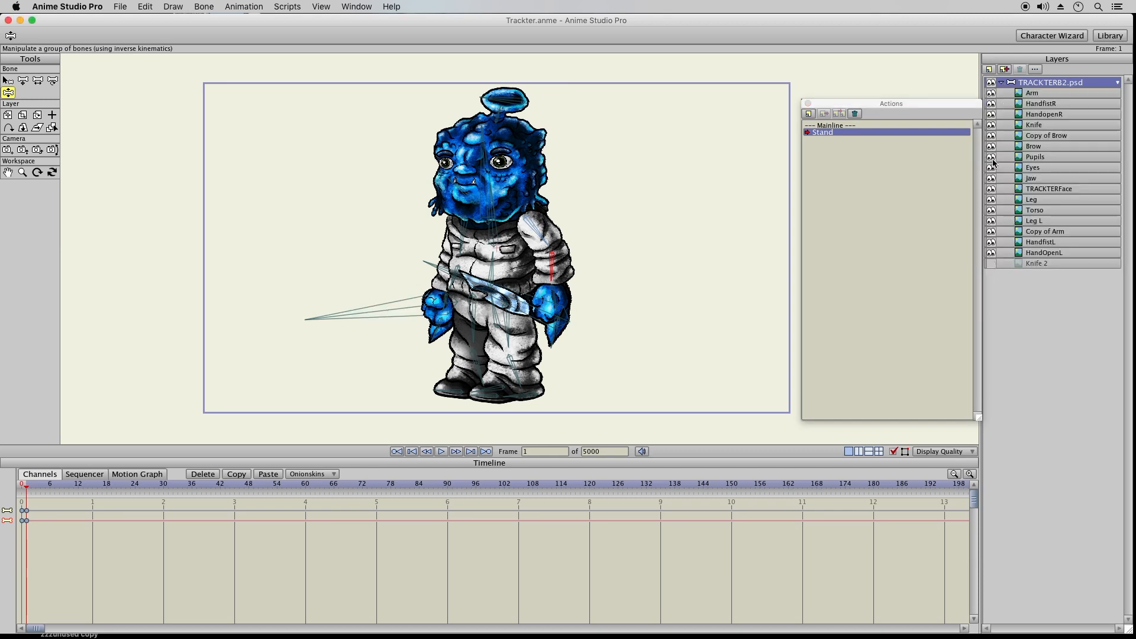
left_click(992, 125)
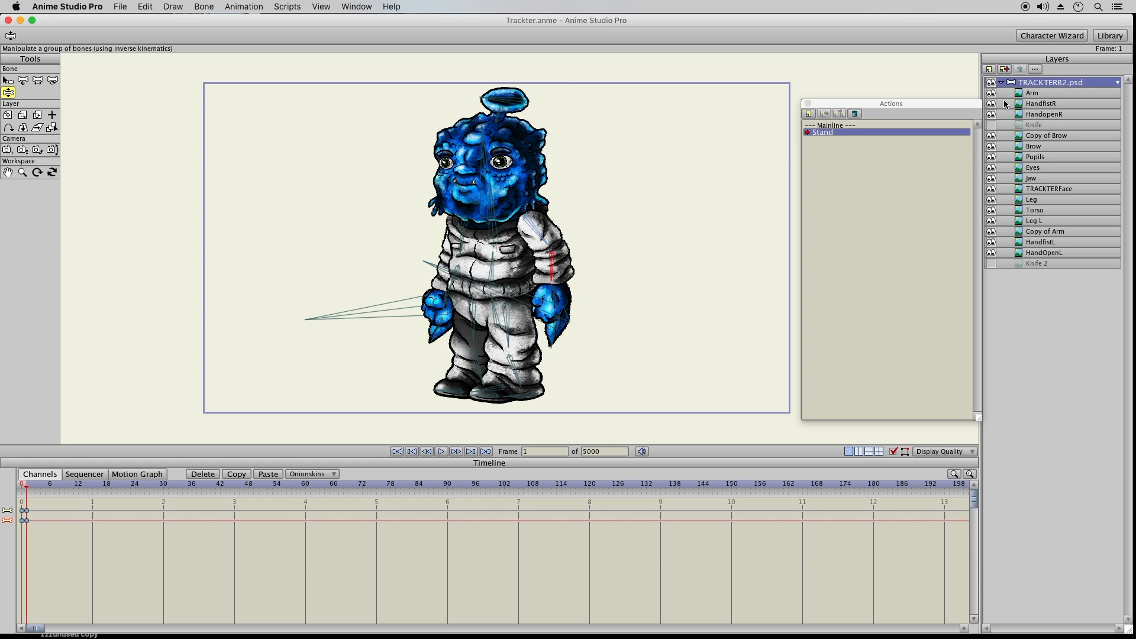
left_click(991, 104)
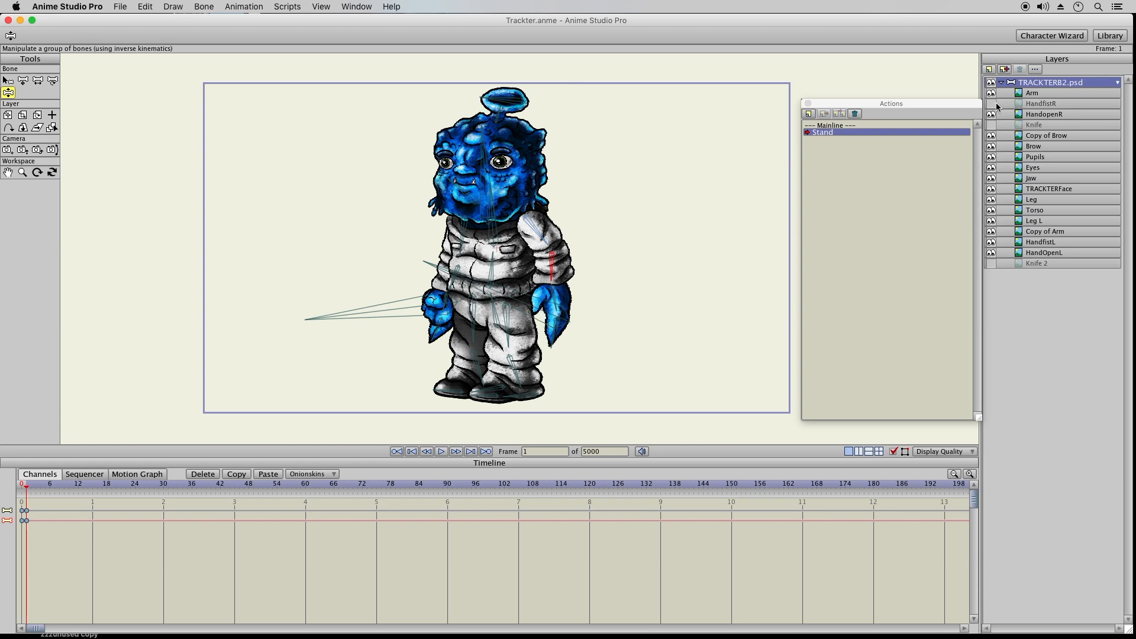
left_click(991, 105)
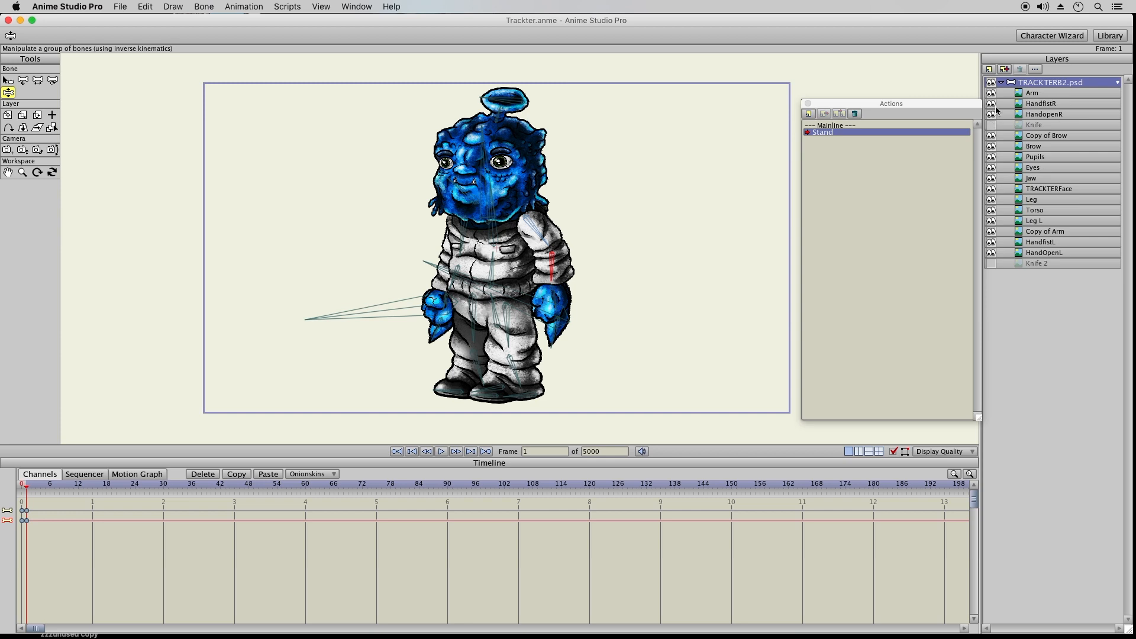
left_click(991, 104)
left_click(992, 105)
left_click(992, 105)
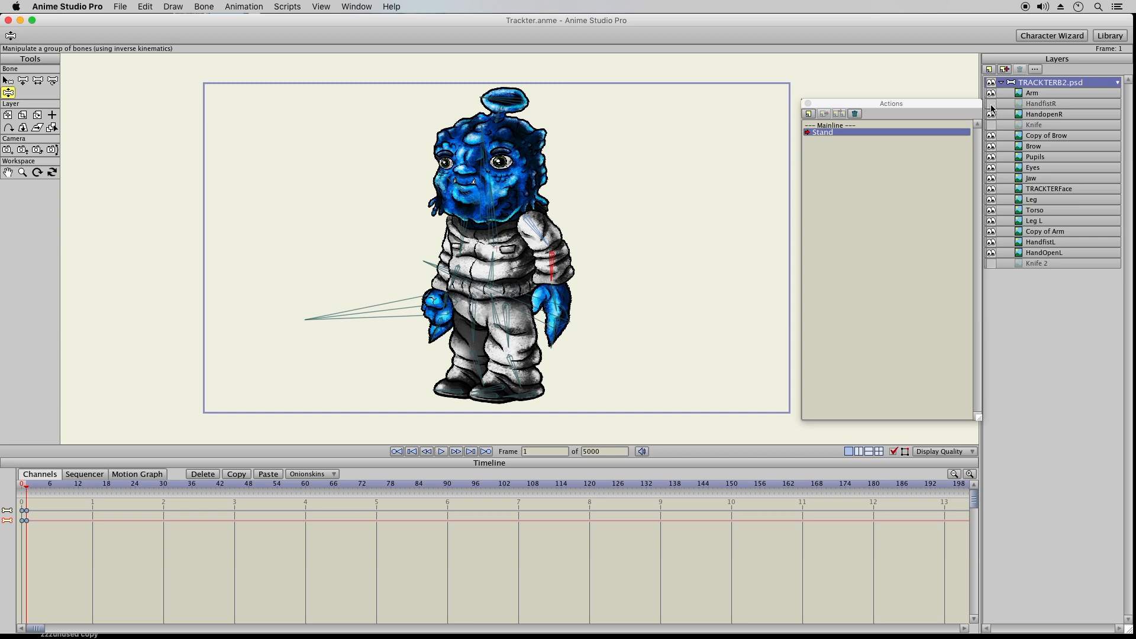
left_click(992, 242)
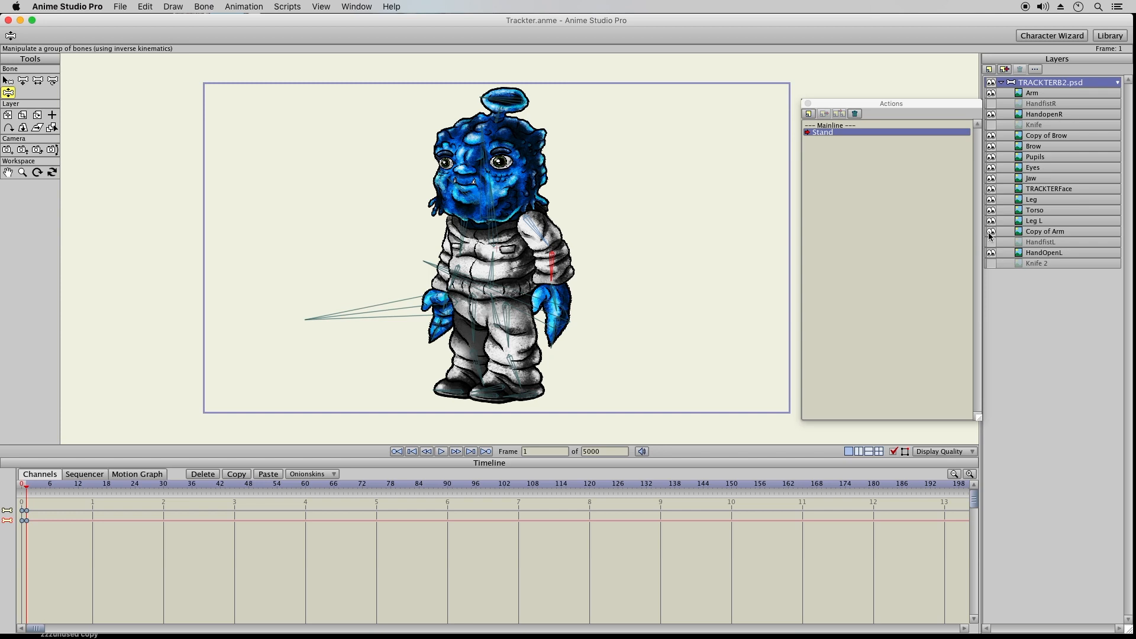
Pose the hand, torso, head and rear arm bones into a relaxed upright stance with both arms lowered.
left_click(881, 106)
left_click_drag(881, 106, 880, 105)
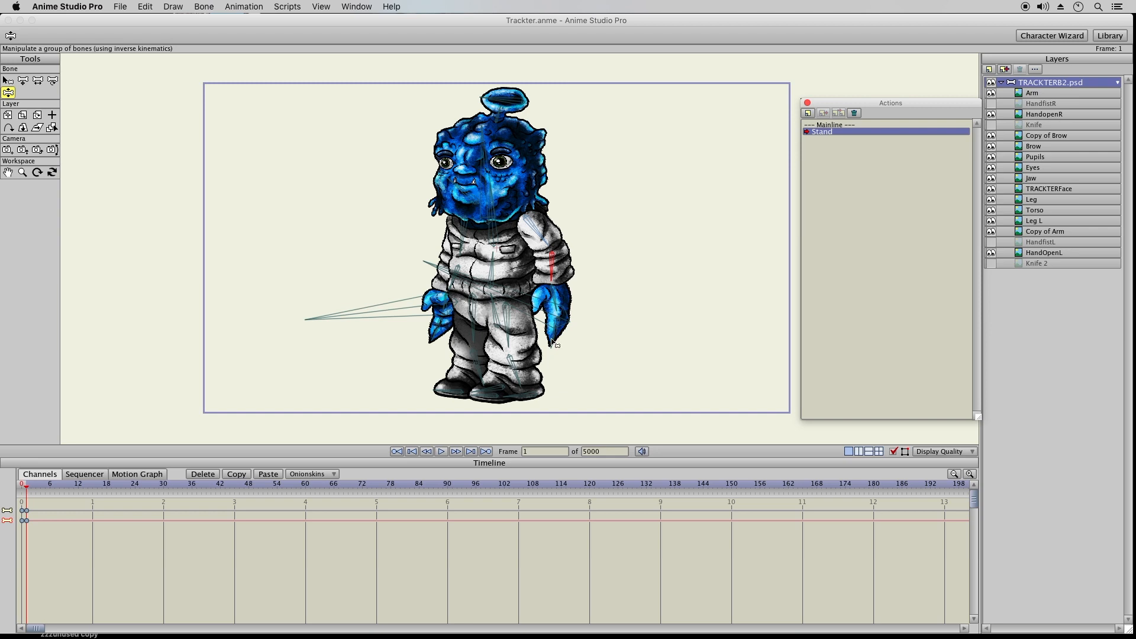
left_click_drag(553, 340, 548, 339)
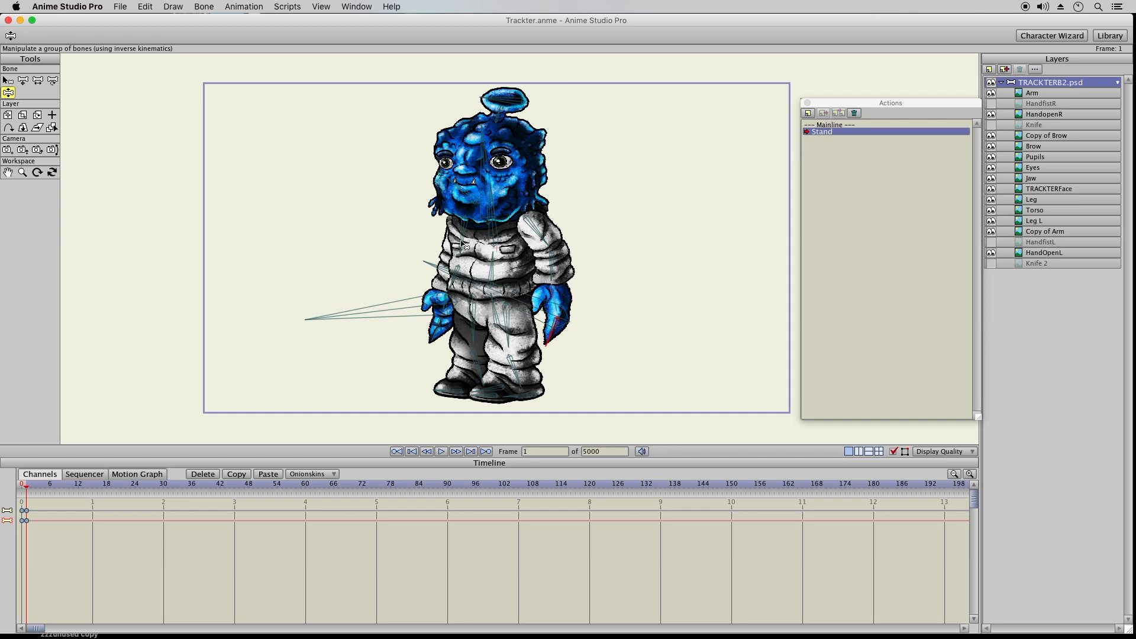
left_click(497, 228)
left_click_drag(497, 228, 504, 225)
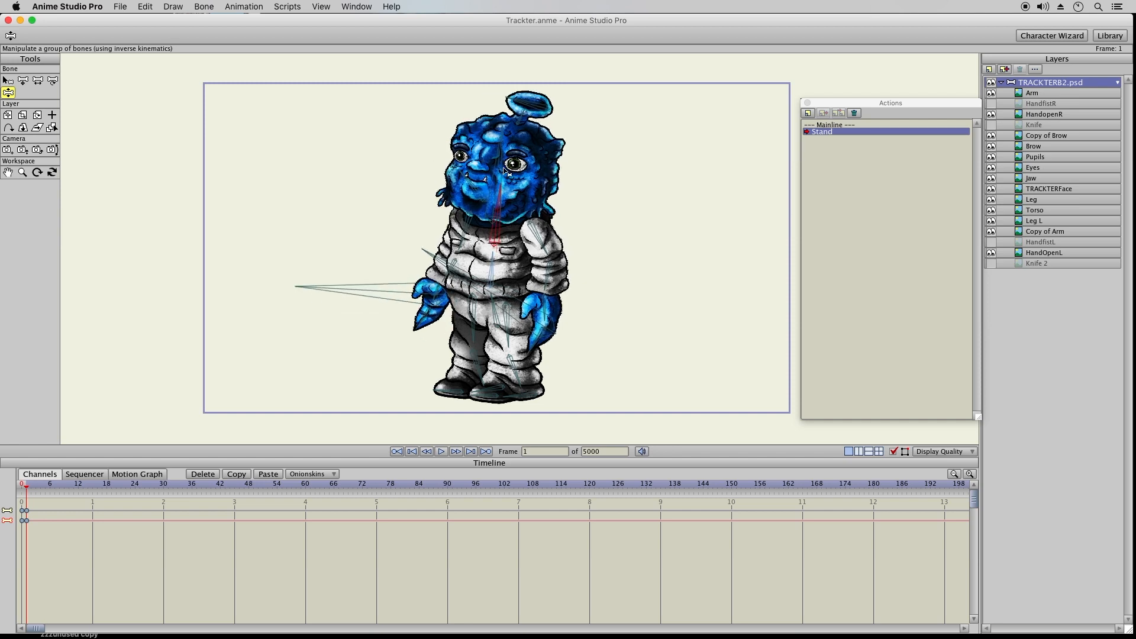
left_click(495, 156)
left_click_drag(494, 156, 494, 168)
left_click_drag(460, 239, 449, 345)
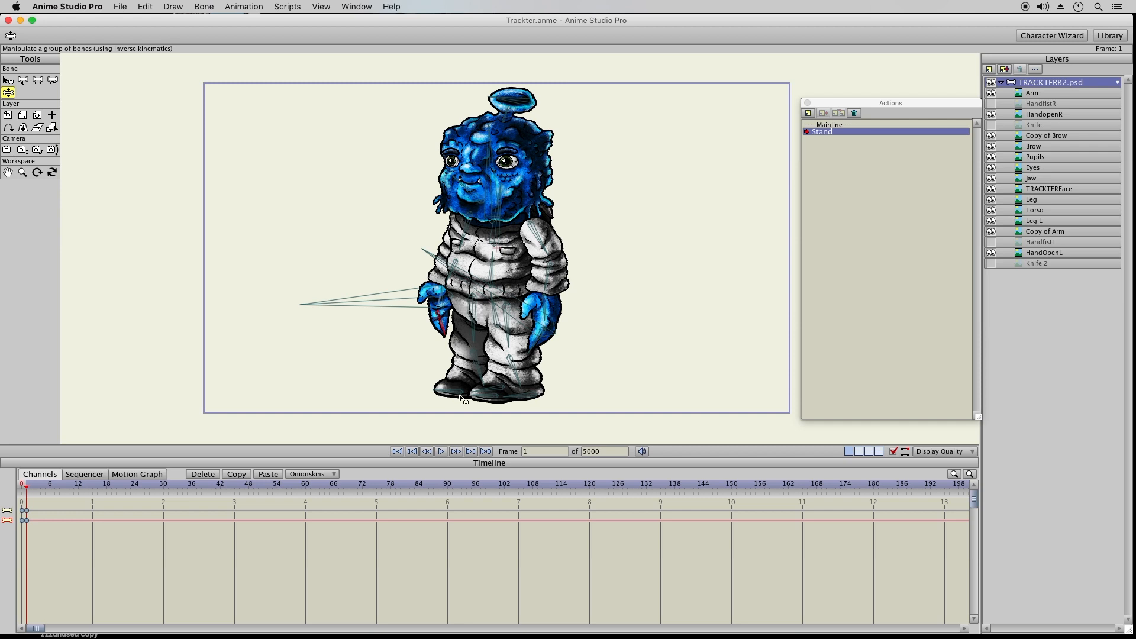
Try adjusting the leg and hip bones, and undo the last hip bone change.
left_click(492, 393)
left_click_drag(489, 394, 495, 383)
left_click(454, 339)
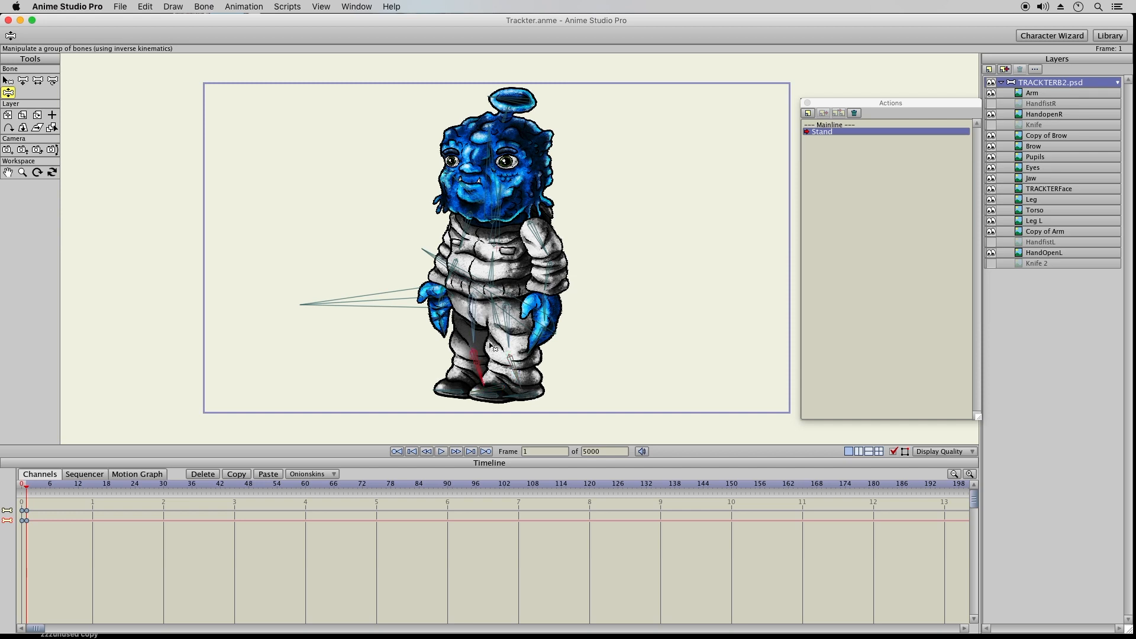
left_click(491, 319)
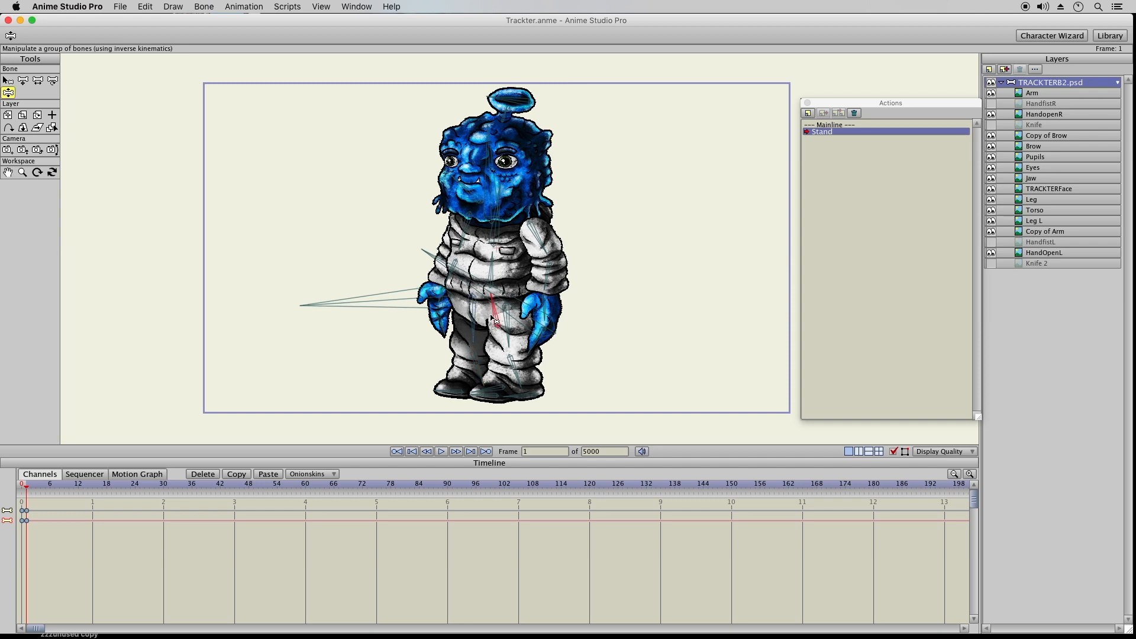
left_click(142, 6)
left_click(399, 191)
key("super+z")
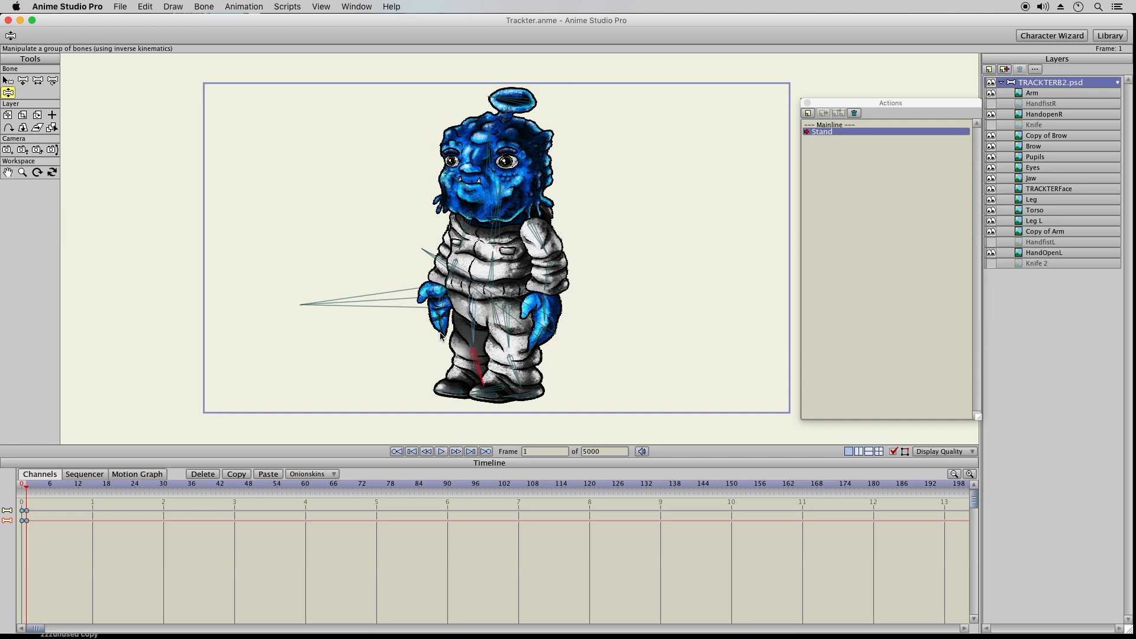
Check the front hand, head, halo and mouth bones by selecting each one in turn.
left_click(536, 345)
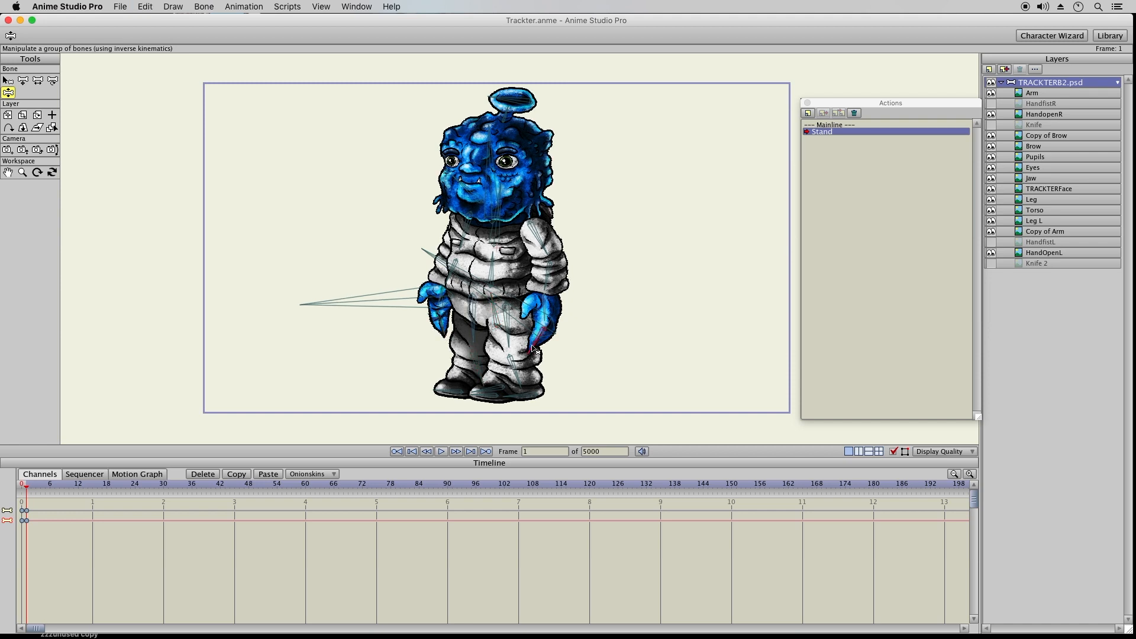
left_click(506, 189)
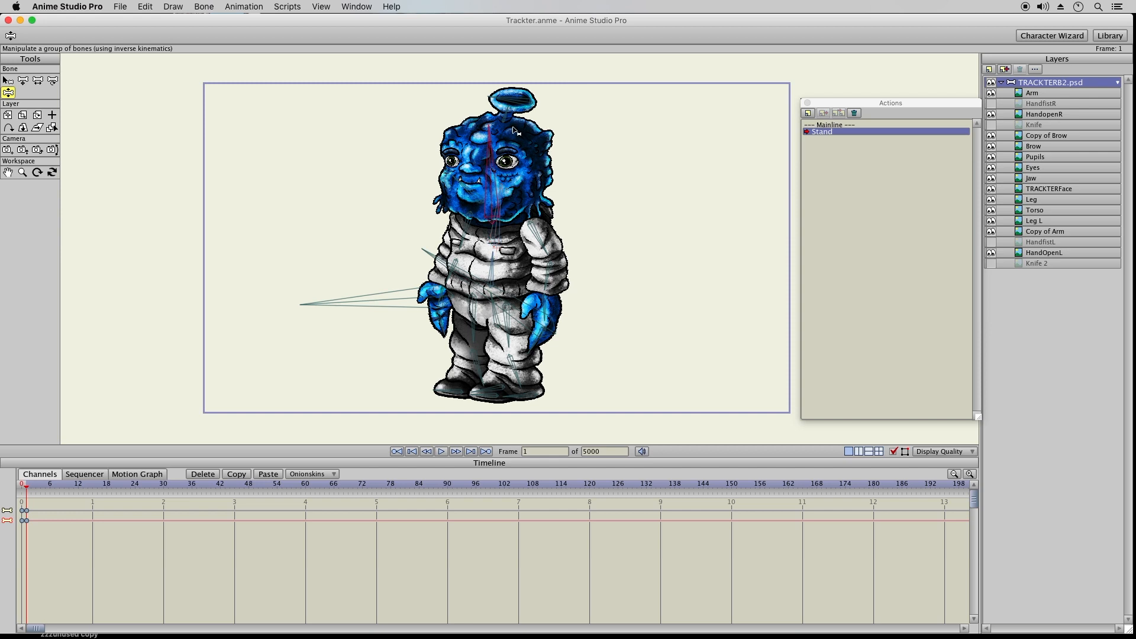
left_click(499, 98)
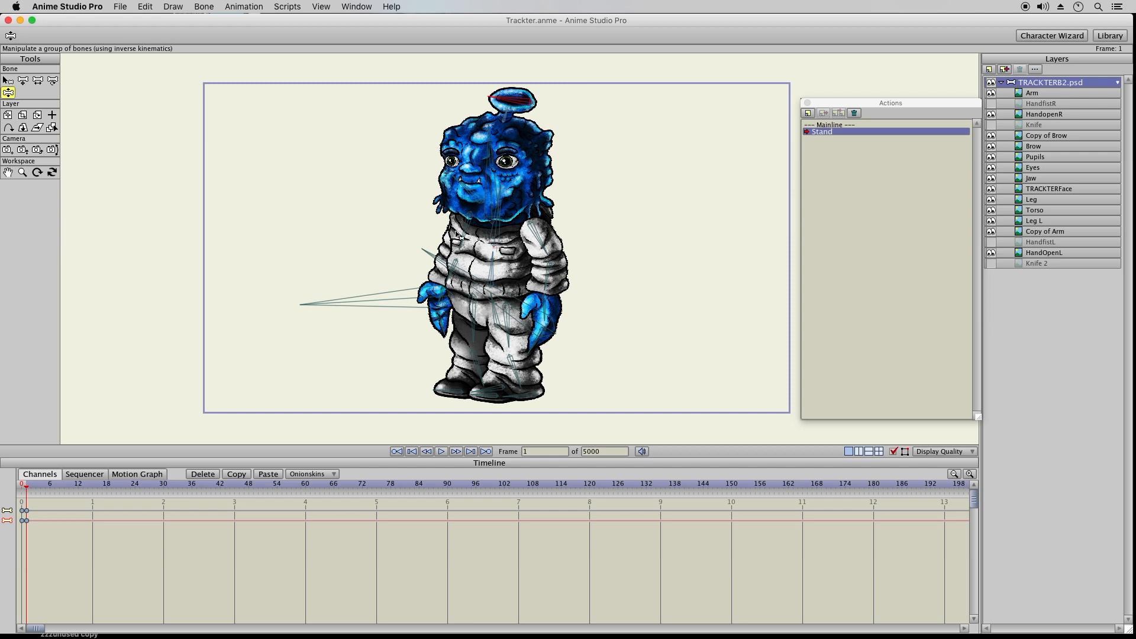
left_click(458, 185)
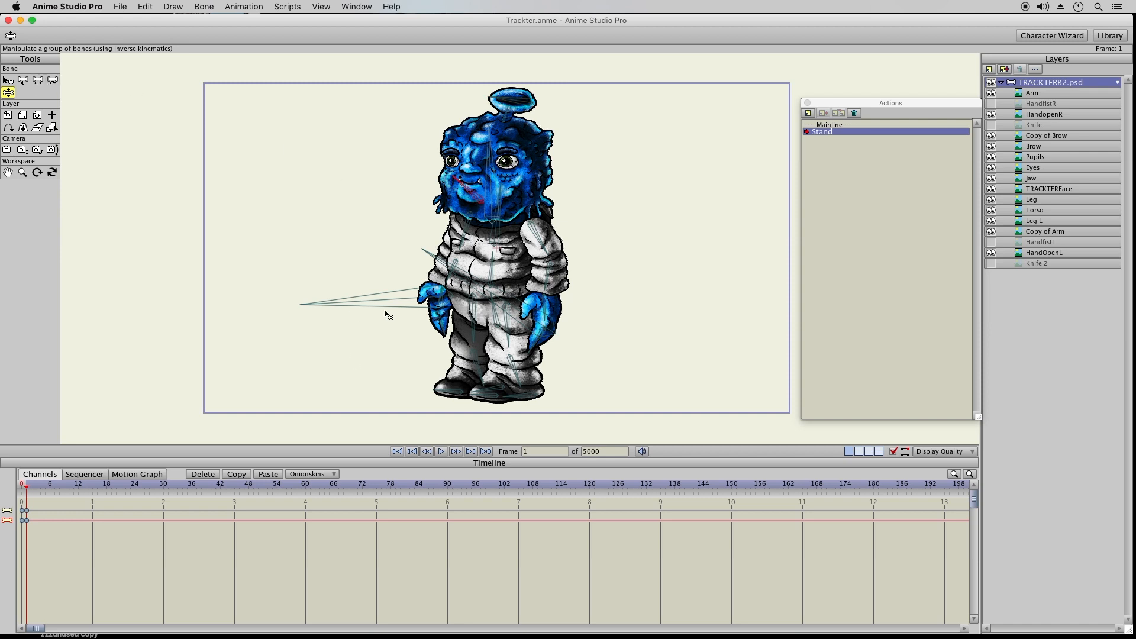
Key the hip bone's position at frame 1 with the move bone tool and save the project.
left_click(23, 81)
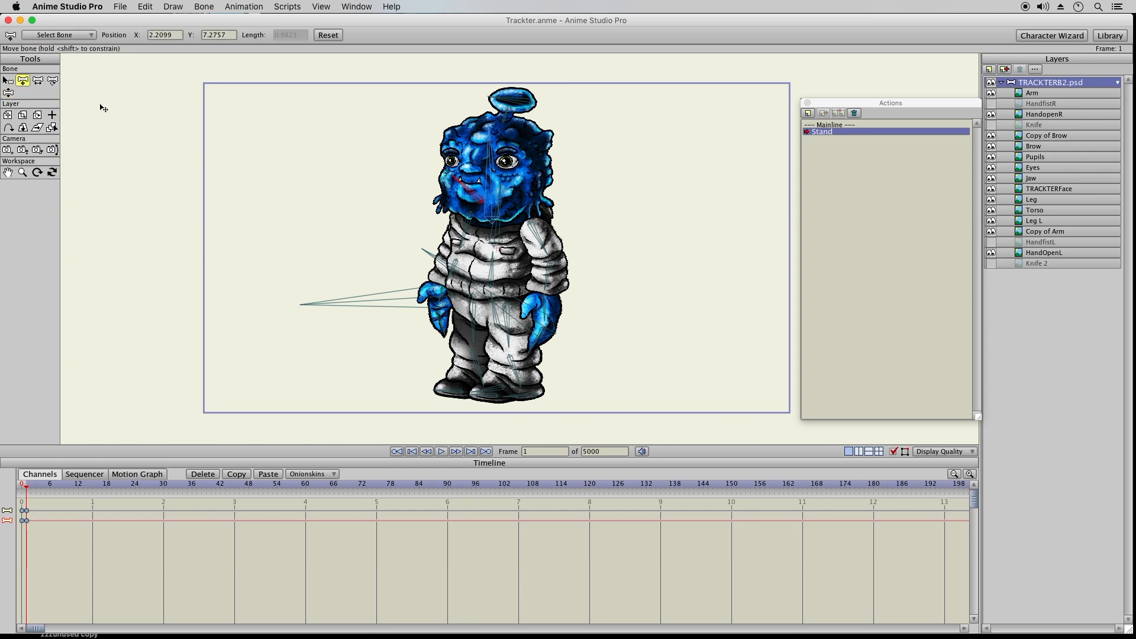
left_click(492, 316)
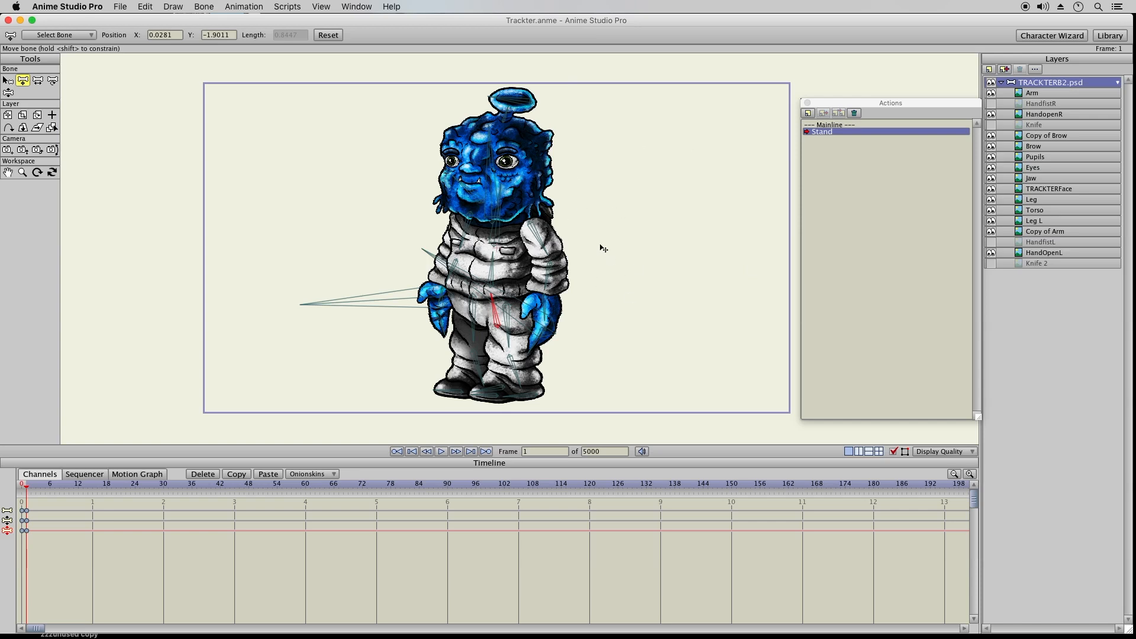
left_click(8, 81)
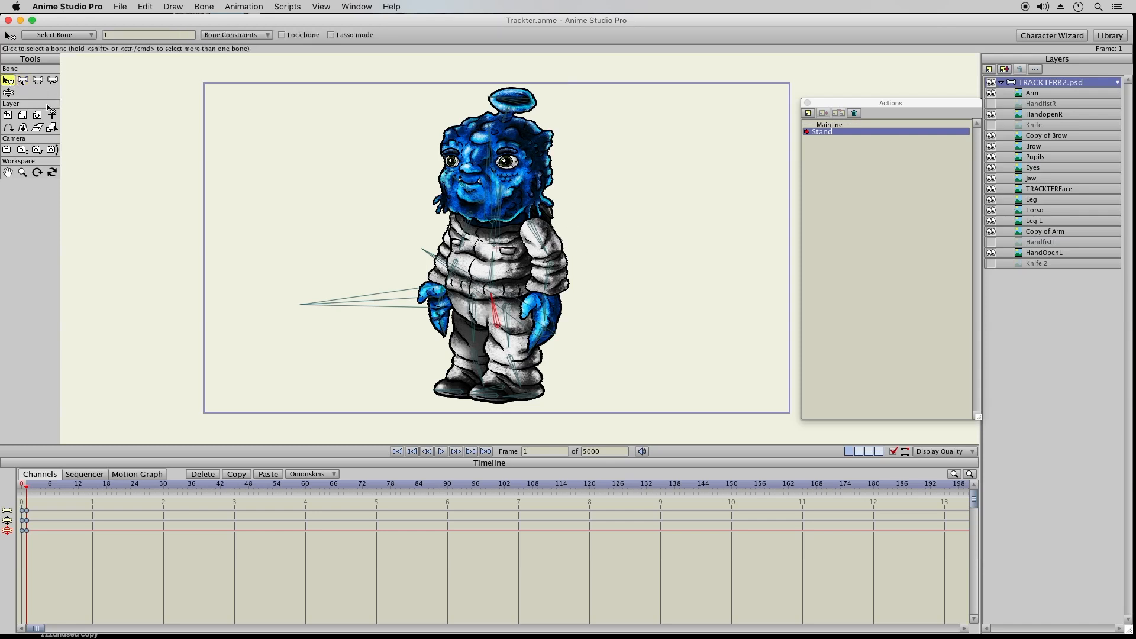
left_click(160, 124)
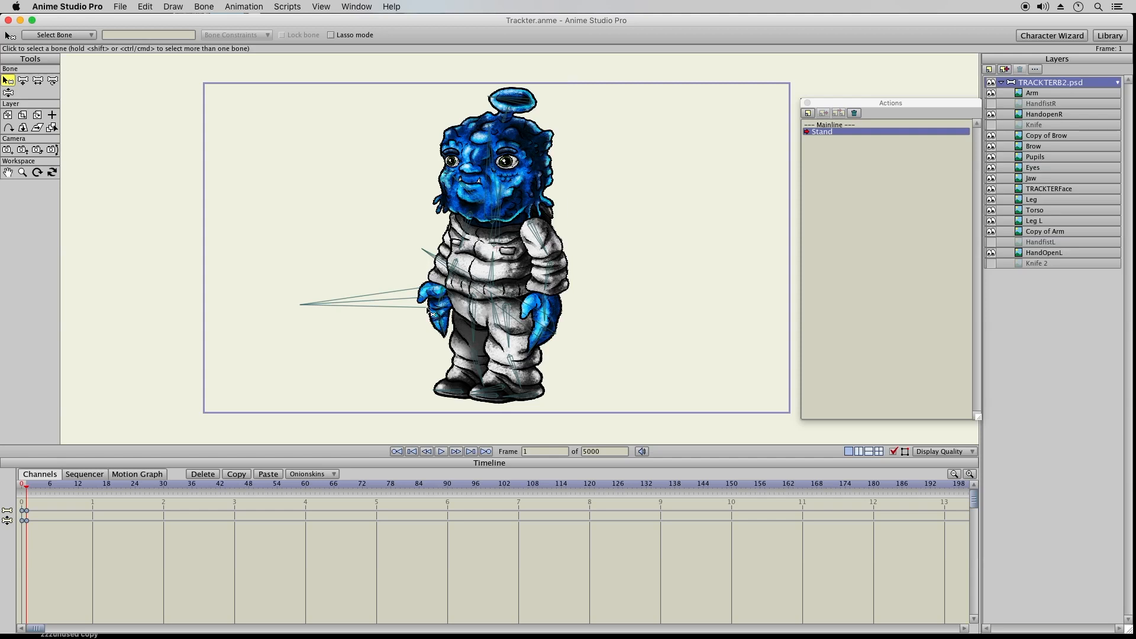
left_click(123, 6)
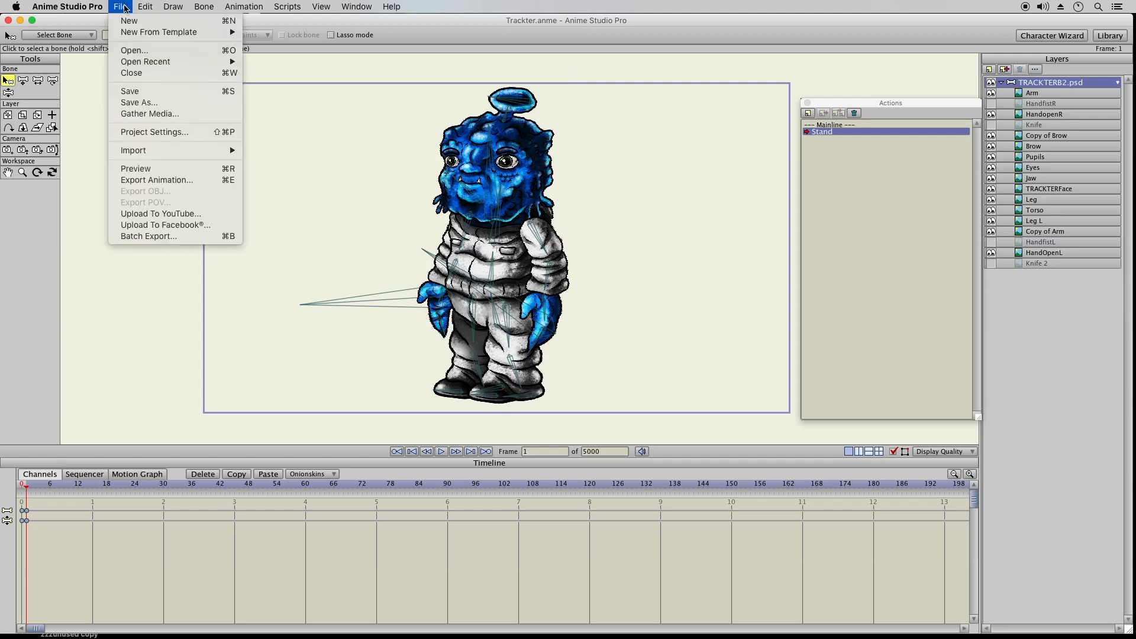
left_click(142, 96)
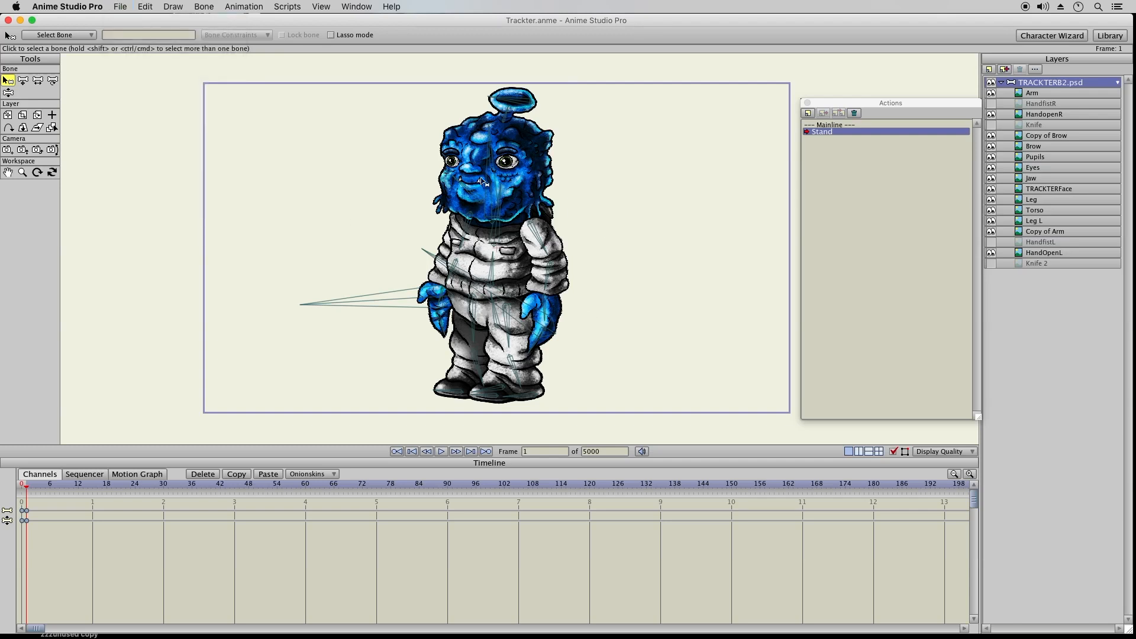
Select and copy the Stand action's bone keyframes at frame 1.
left_click_drag(38, 504, 33, 536)
left_click(237, 474)
left_click(165, 487)
left_click(27, 488)
Set the project's frame rate to 24 in the project settings.
left_click(119, 6)
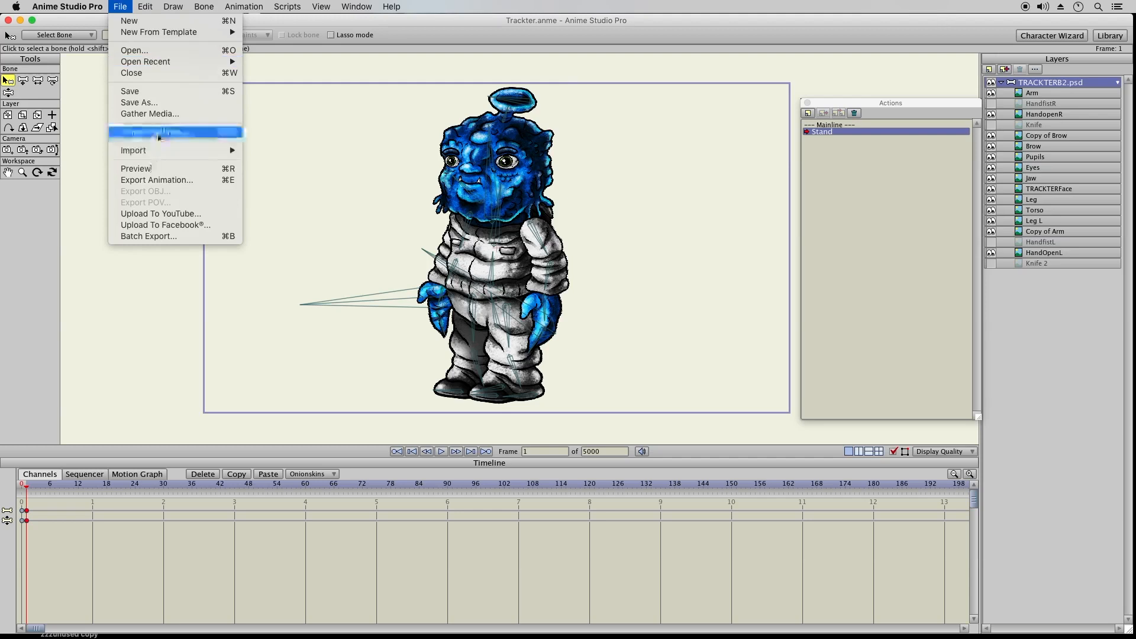
left_click(182, 133)
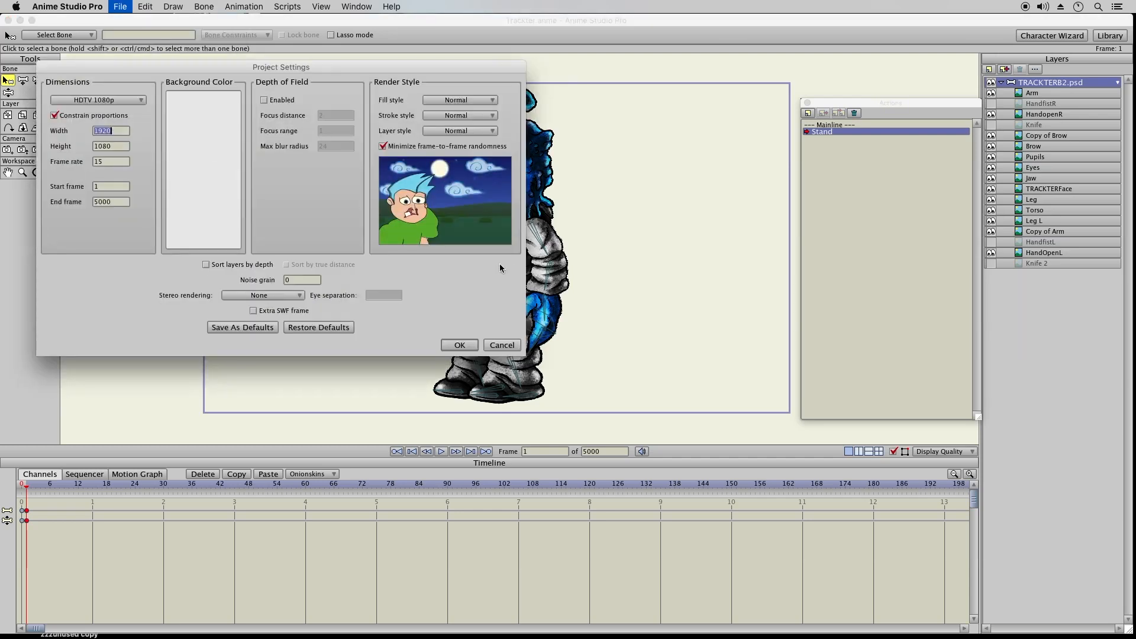
key("Tab")
key("Tab")
type("24")
left_click(460, 346)
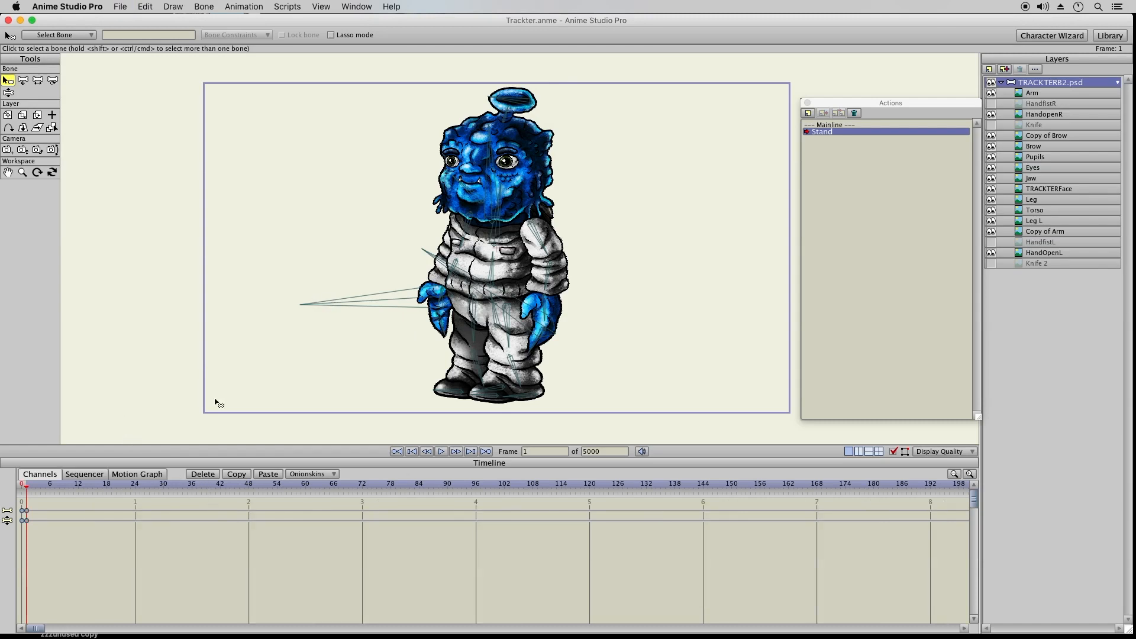
Save the project, and switch to the bone manipulation tool at frame 48 of the Stand action.
left_click(127, 7)
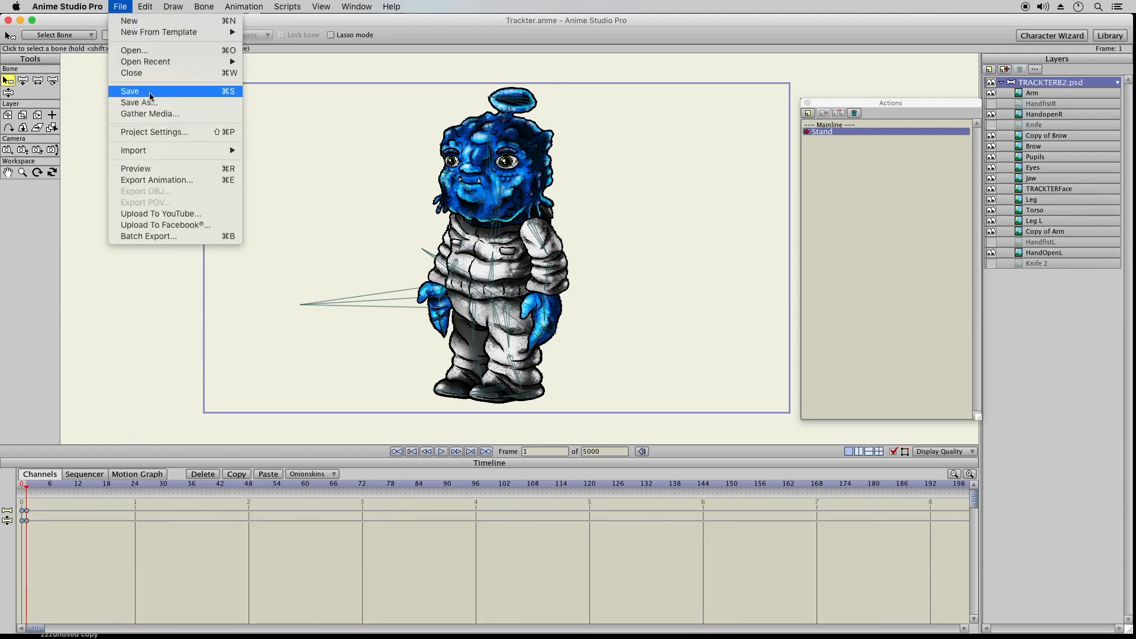
left_click(150, 96)
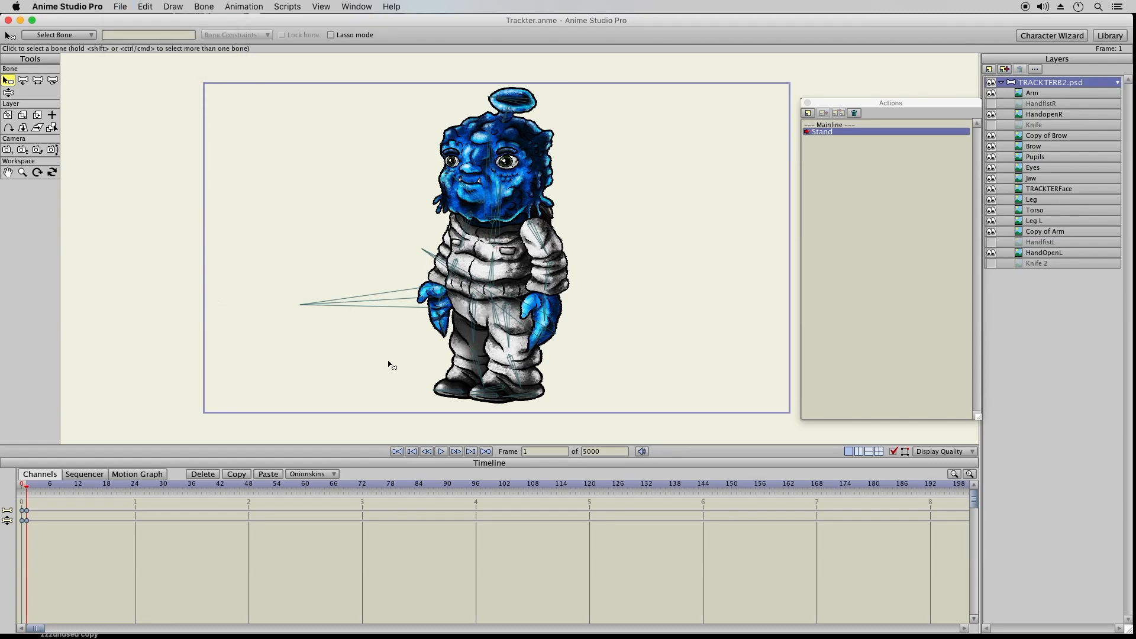
left_click(250, 485)
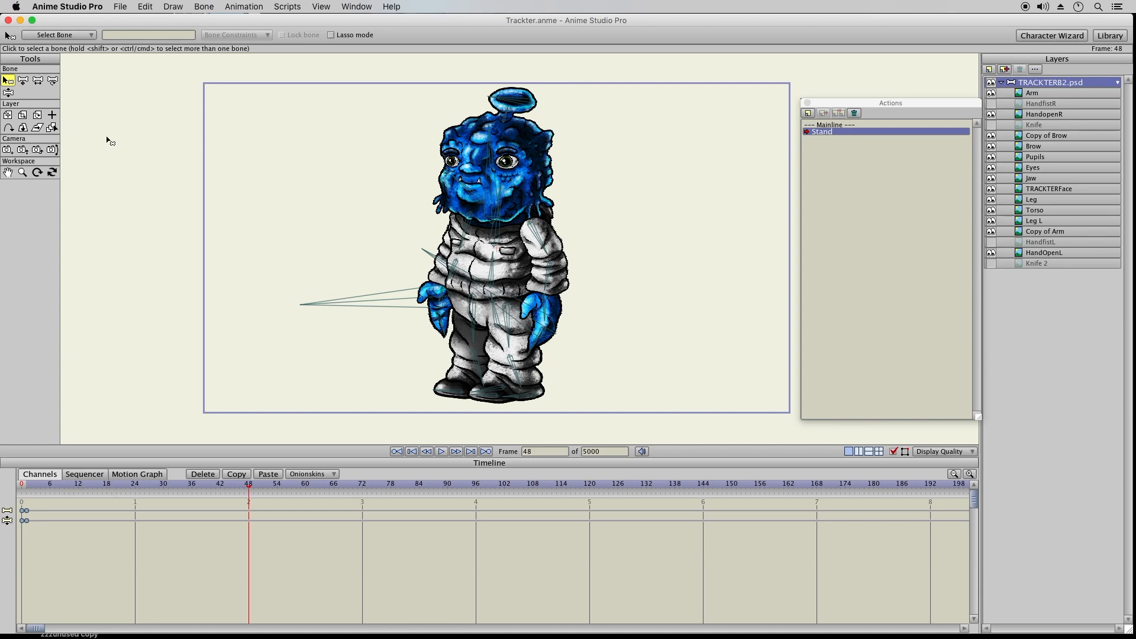
left_click(12, 93)
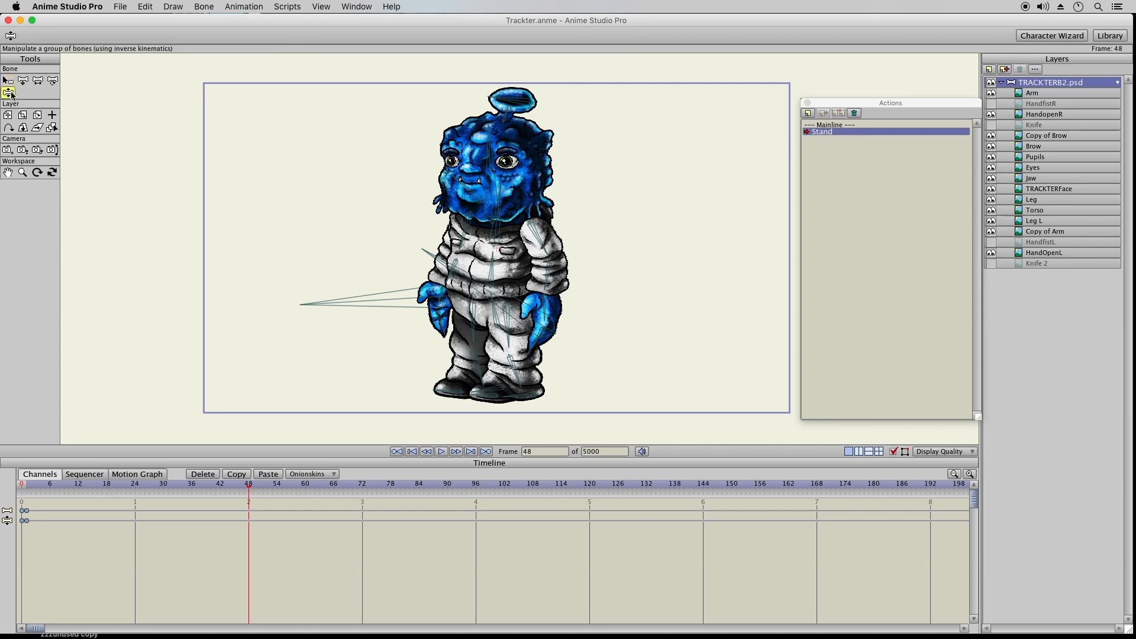
Set the project's frame rate to 20 and save the project with the playhead back at frame 1.
left_click(120, 6)
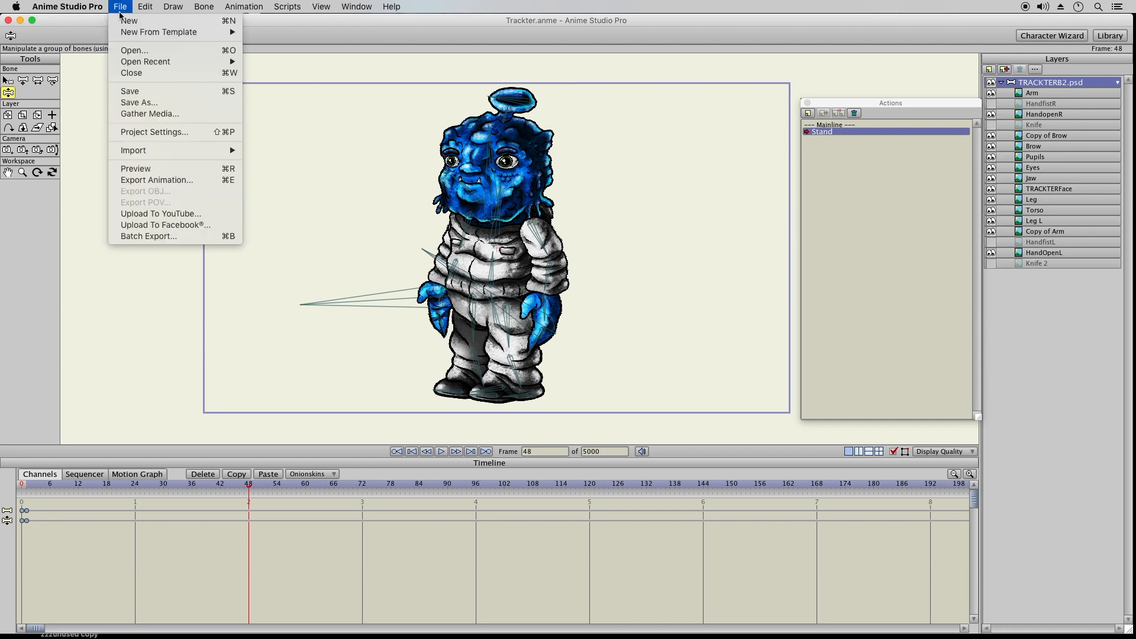
left_click(160, 133)
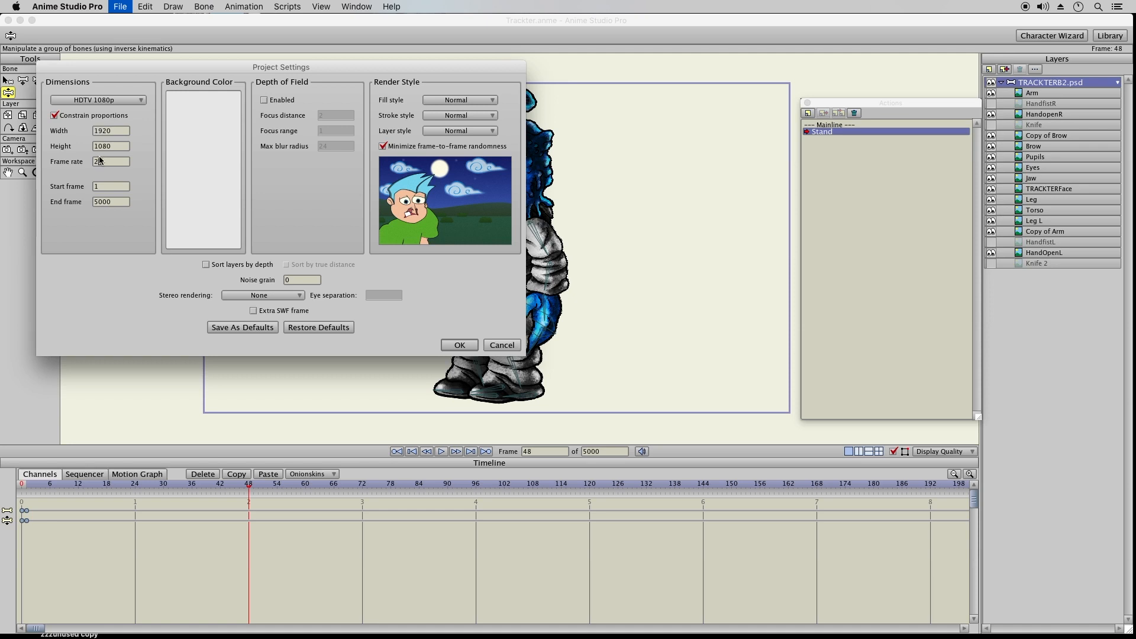
type("0")
key("Return")
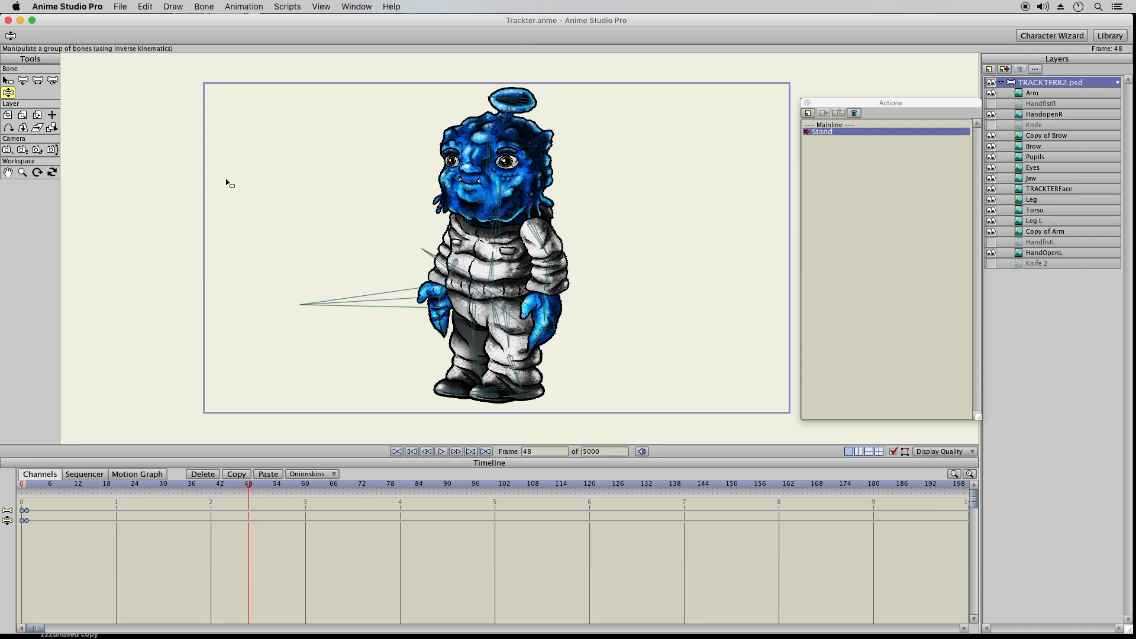
left_click(27, 485)
left_click(125, 7)
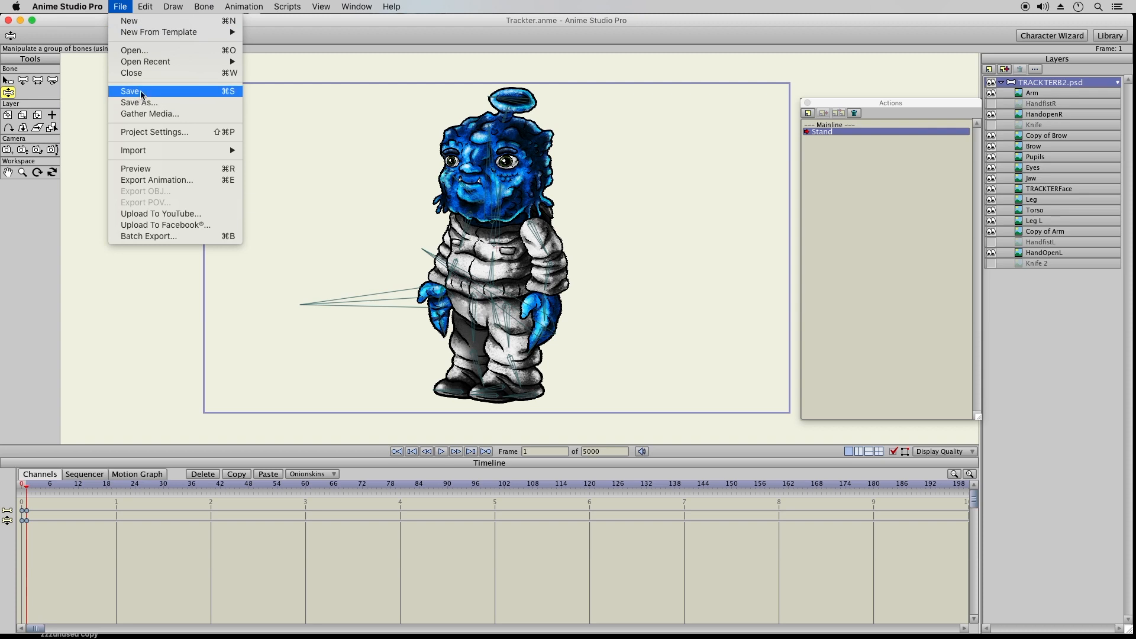
left_click(161, 93)
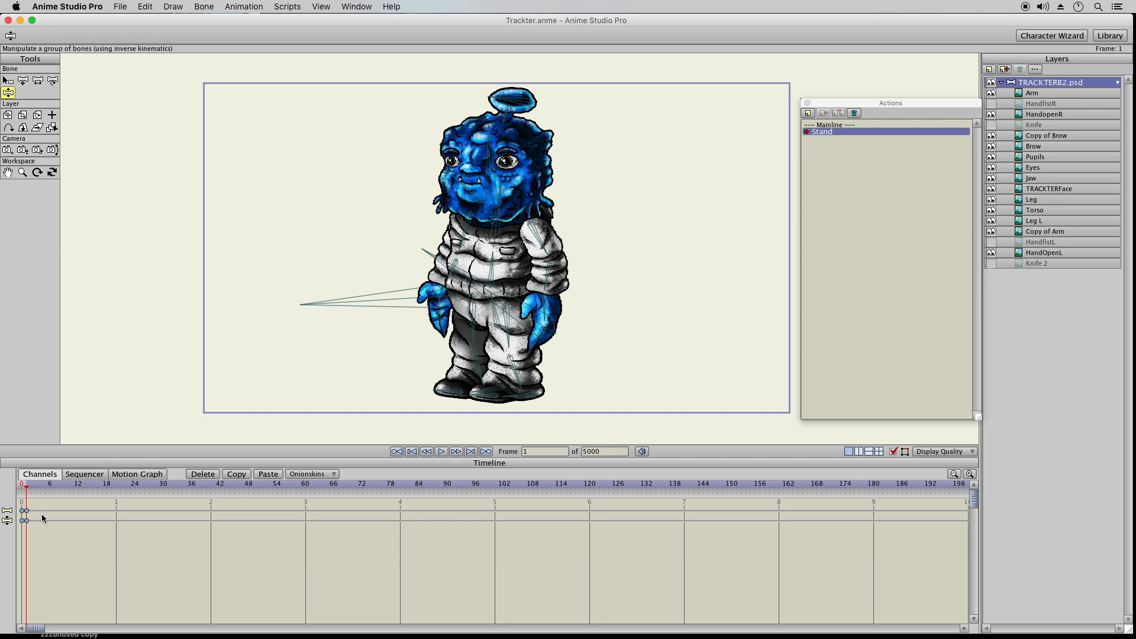
Copy the Stand action's bone keyframes at frame 1 and paste them at frame 60.
left_click_drag(29, 522, 27, 521)
left_click(240, 475)
left_click(210, 485)
left_click(306, 484)
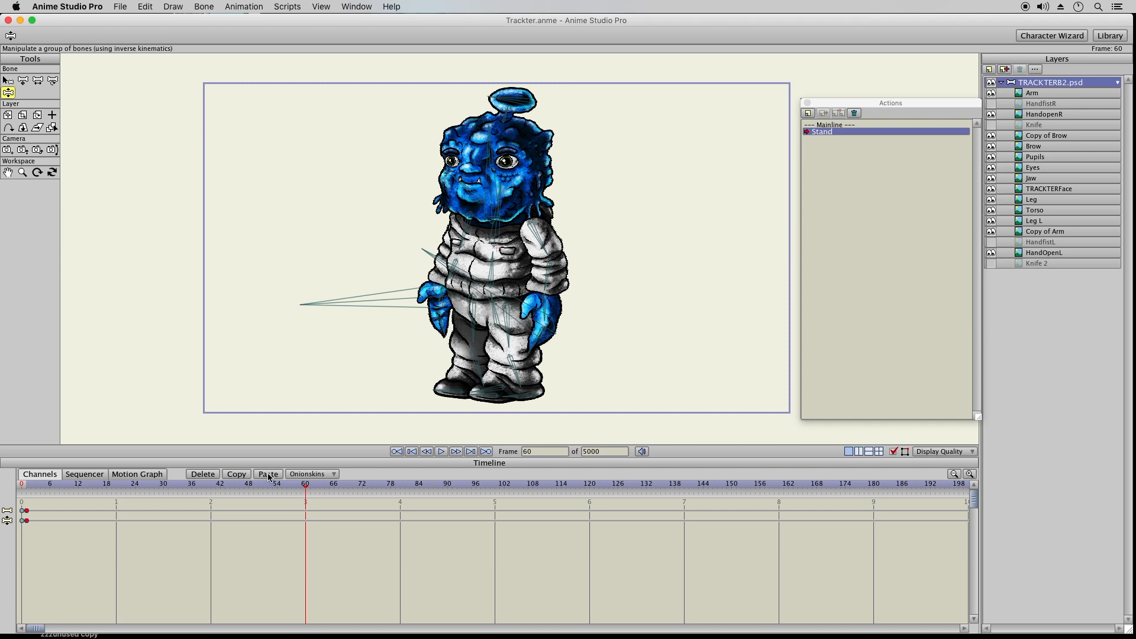
Pose the upper body, head and halo bones at frame 30, leaning the head slightly toward the facing side.
left_click(175, 486)
left_click(169, 487)
left_click(163, 487)
left_click(502, 230)
left_click_drag(502, 230, 502, 229)
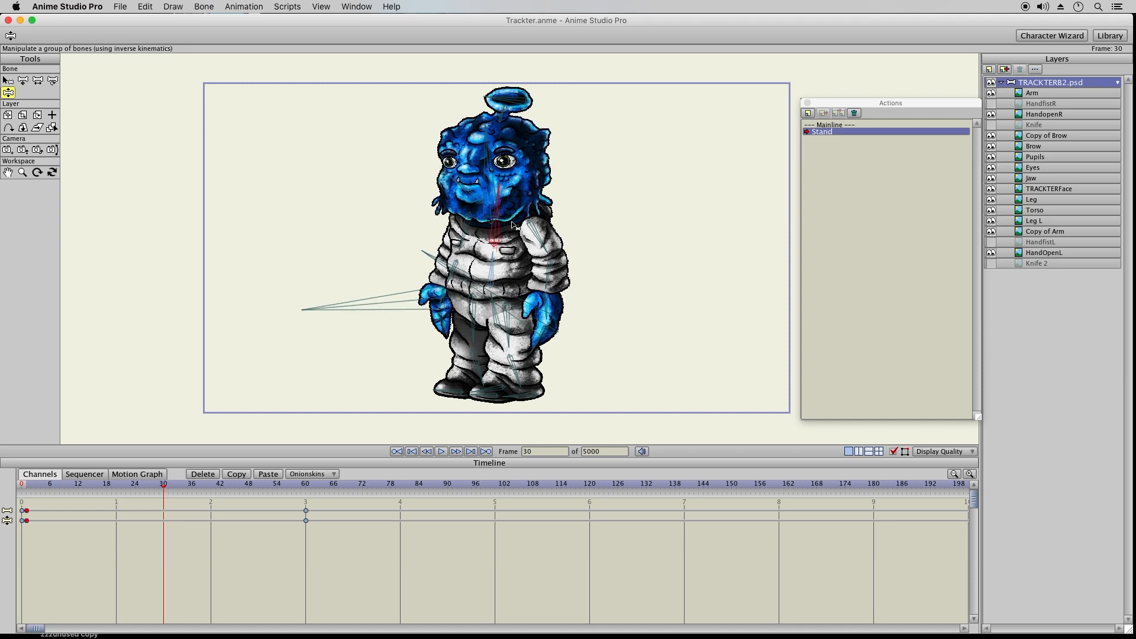
left_click_drag(493, 154, 485, 149)
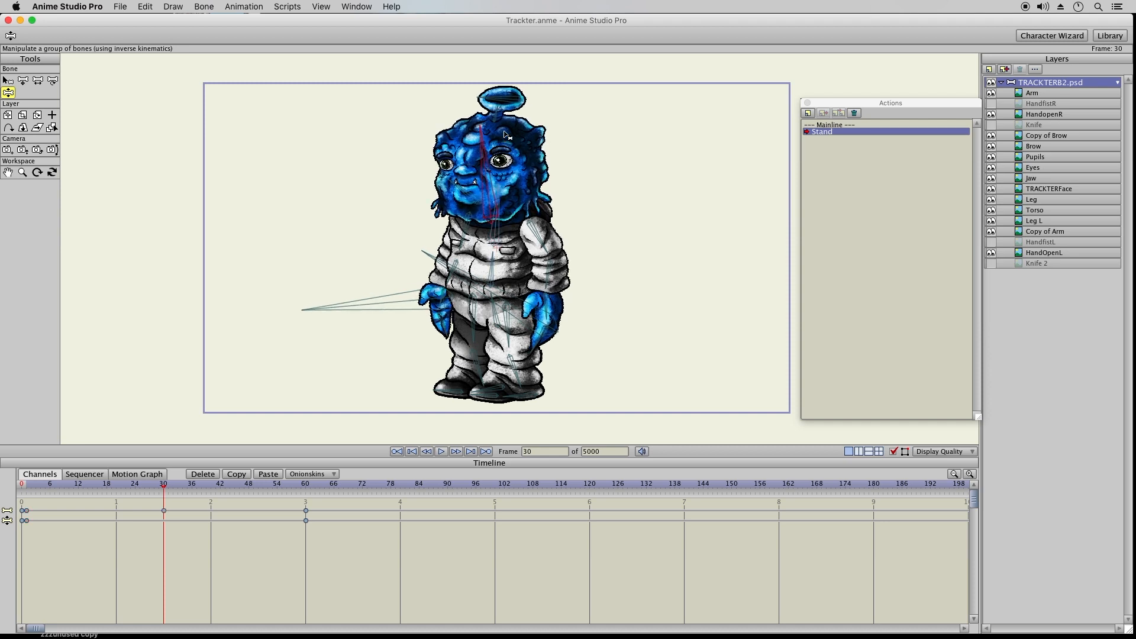
left_click_drag(481, 95, 479, 93)
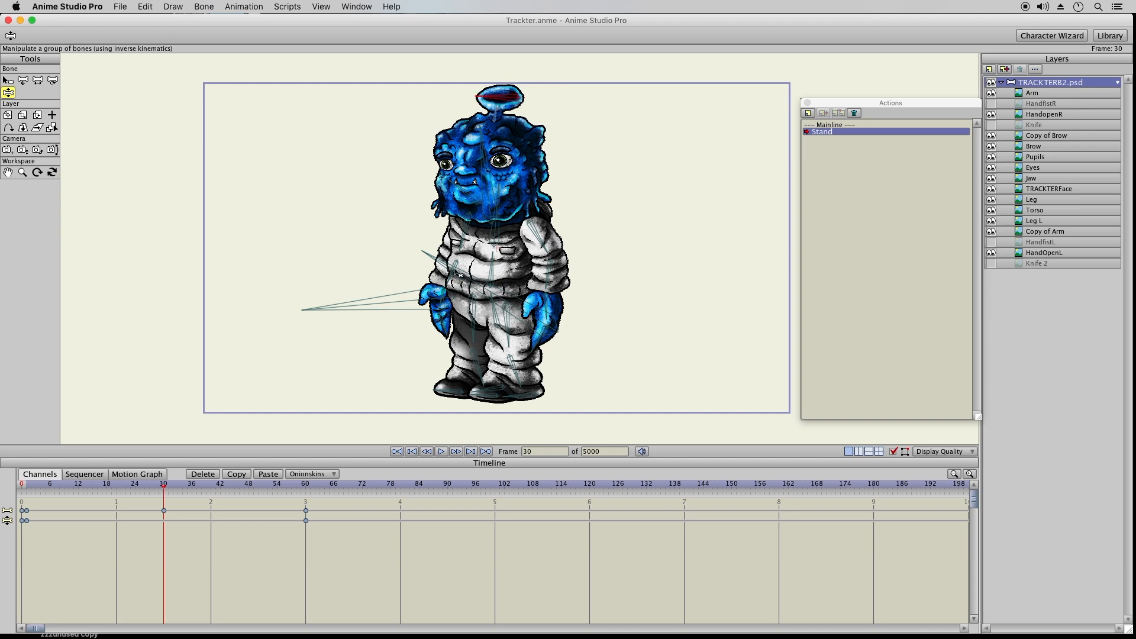
Adjust the bones of both arms slightly at frame 30, and select the hand and foot bones in turn.
left_click_drag(462, 246, 465, 251)
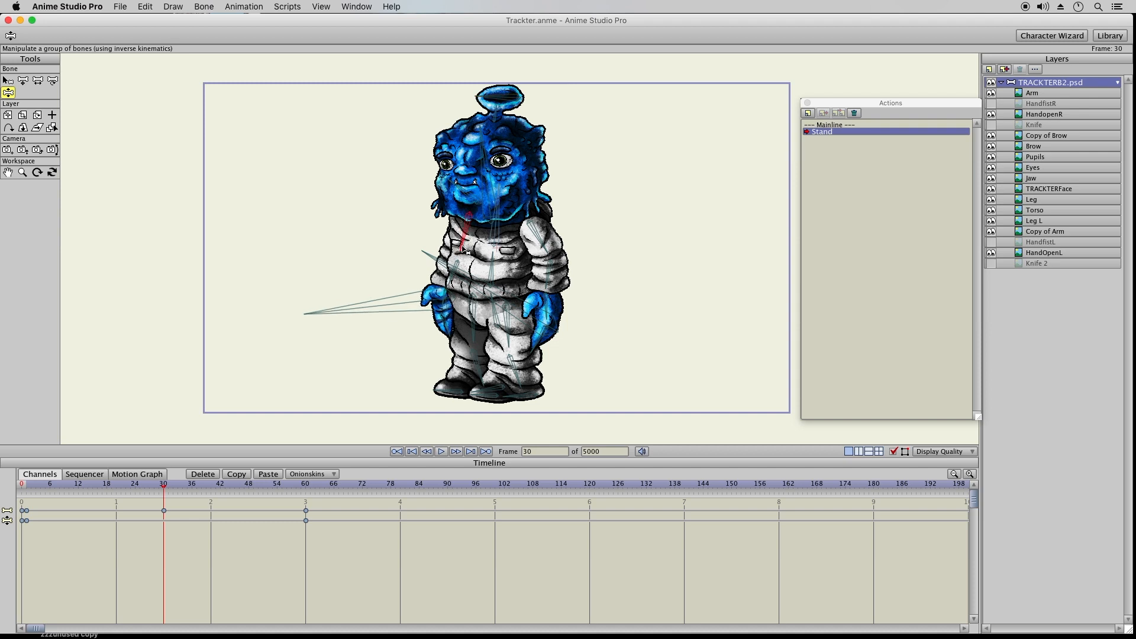
left_click(443, 337)
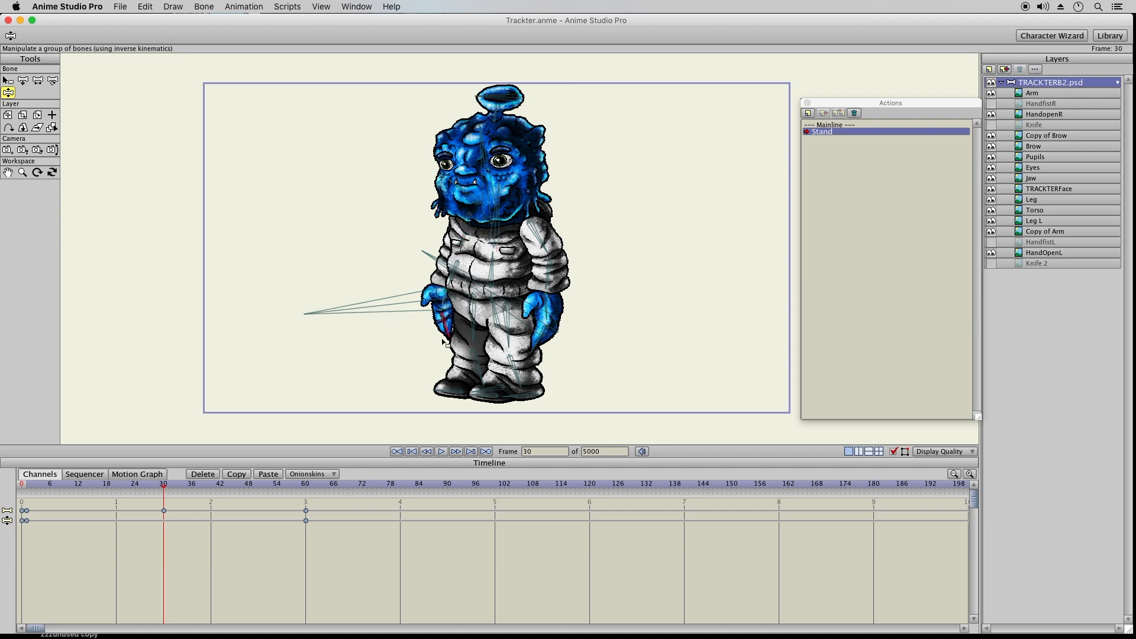
left_click(548, 288)
left_click_drag(547, 288, 548, 289)
left_click_drag(546, 288, 545, 289)
left_click(533, 353)
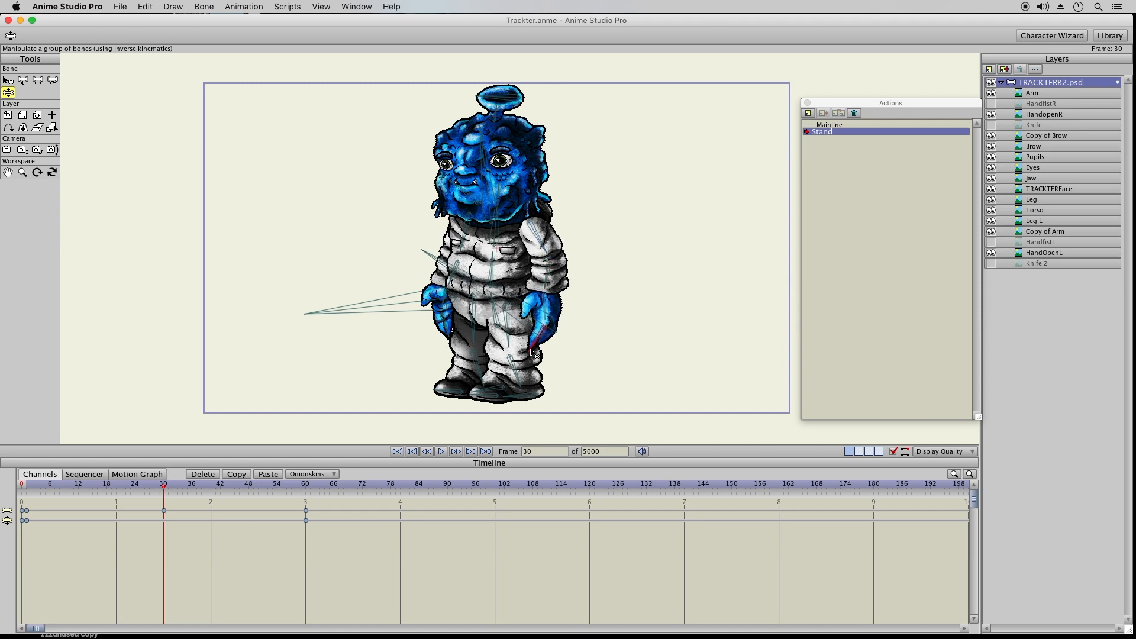
left_click(439, 396)
left_click(477, 404)
Try raising the hip bone at frame 30 with the move bone tool, undo the move and deselect the bone.
left_click(23, 81)
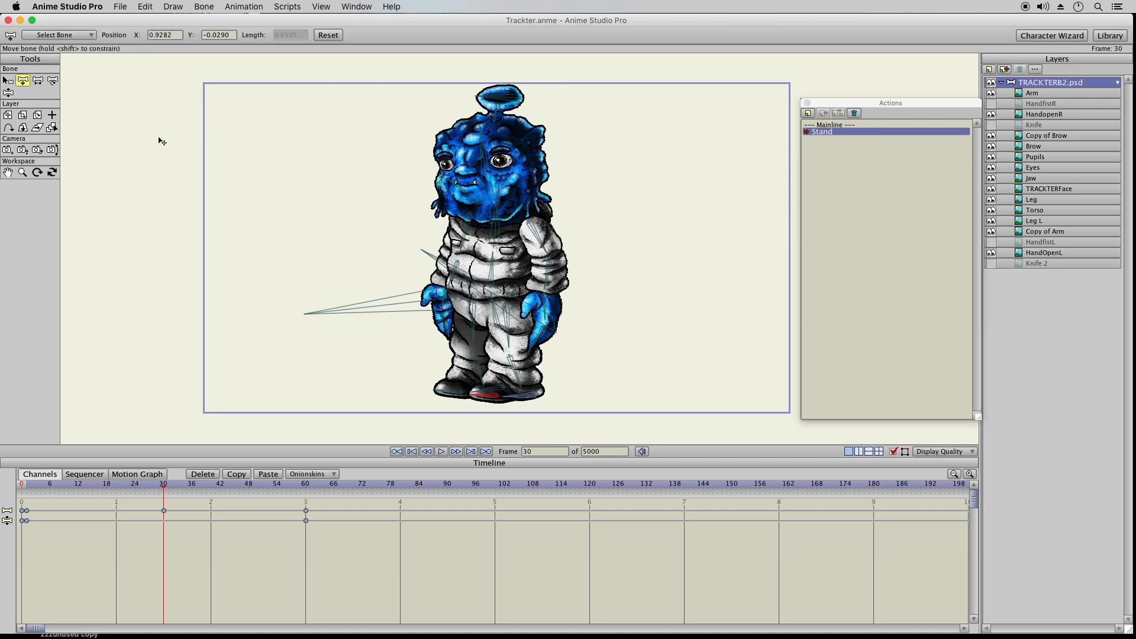
left_click(490, 315)
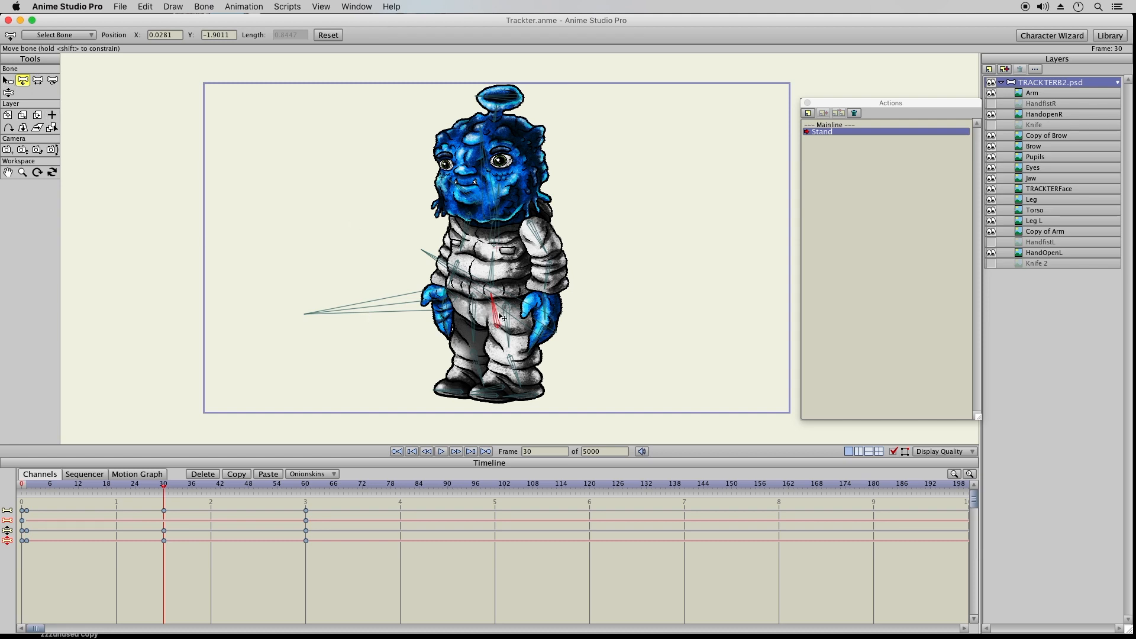
left_click_drag(497, 318, 503, 280)
left_click(145, 7)
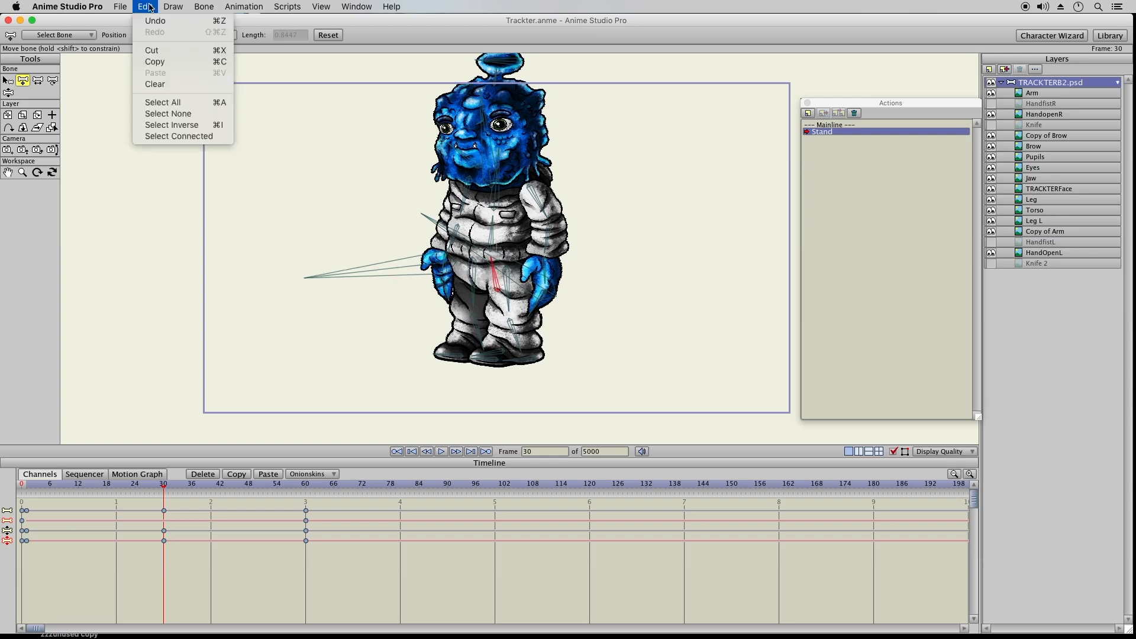
left_click(176, 28)
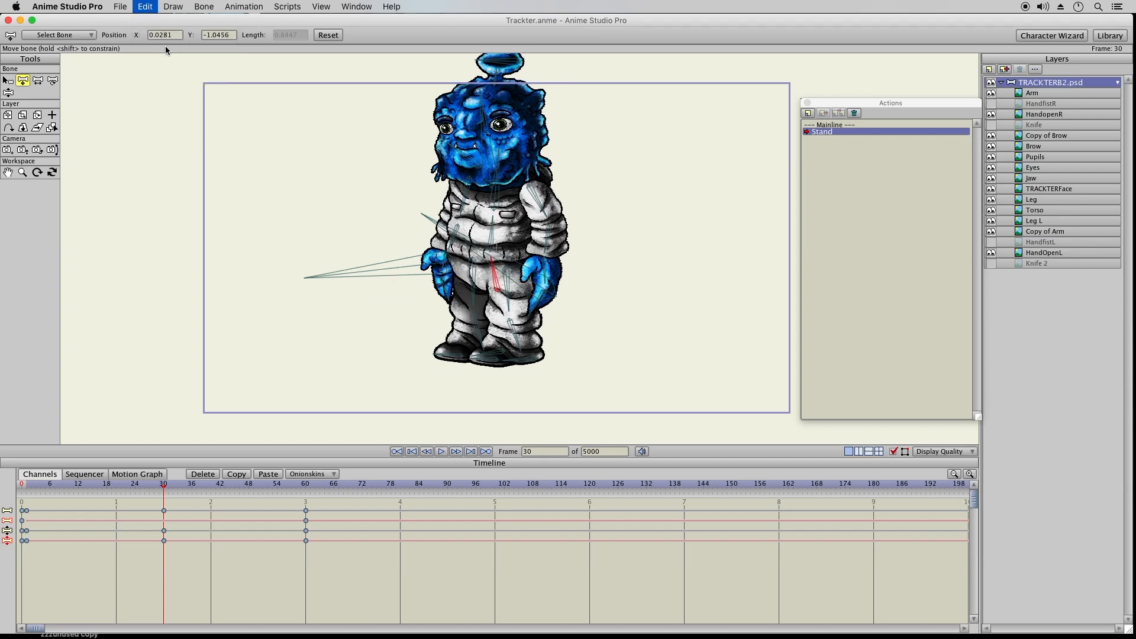
left_click(8, 82)
left_click(166, 171)
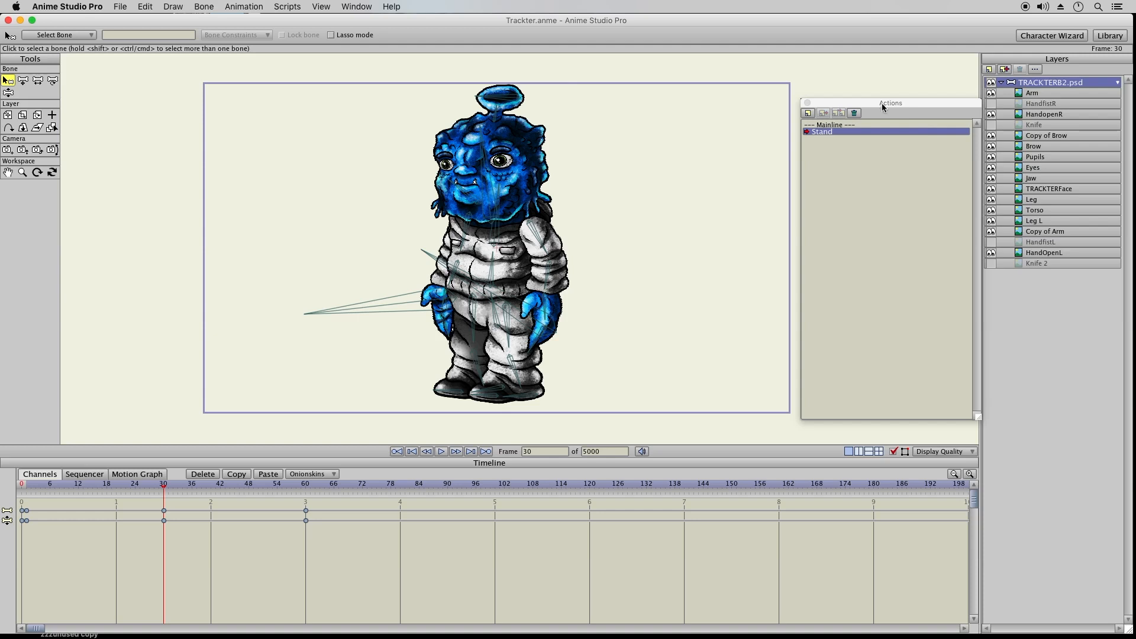
Shift the Actions window slightly and save the project.
left_click_drag(881, 103, 878, 101)
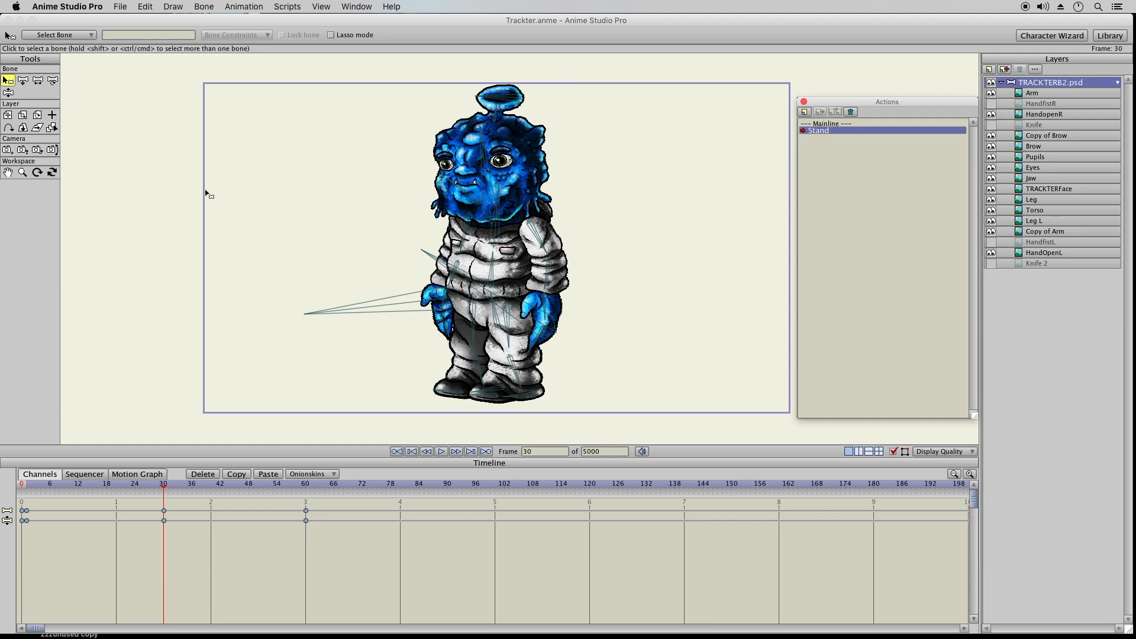
left_click(121, 6)
left_click(136, 89)
Play the Stand action from frame 1, hiding and showing the bone overlay during playback, and stop it.
left_click(28, 486)
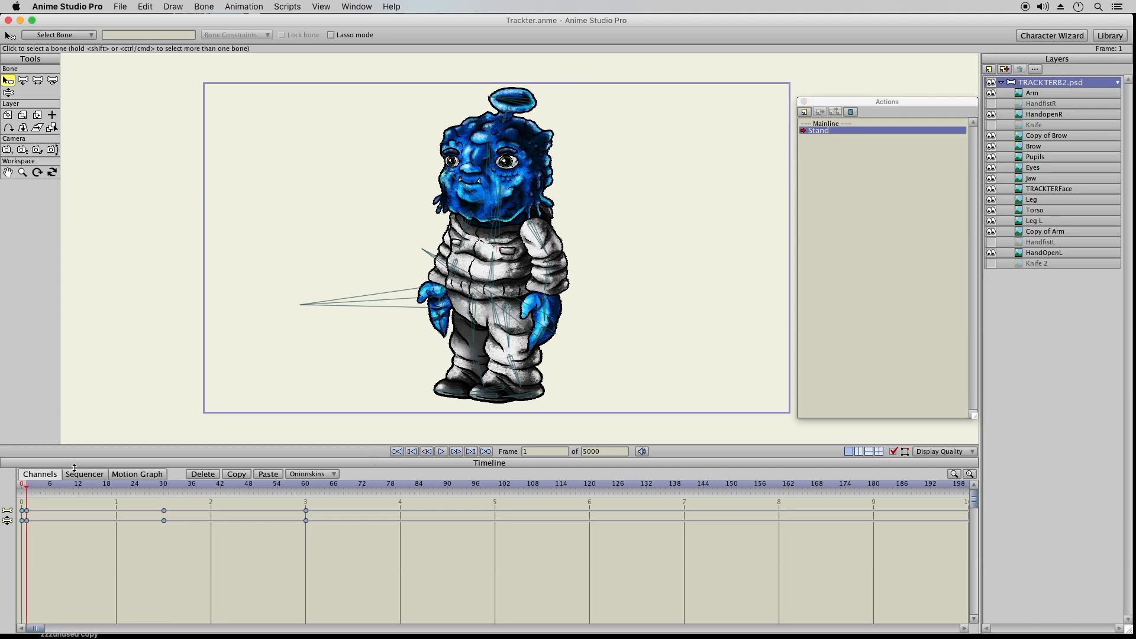
left_click(440, 451)
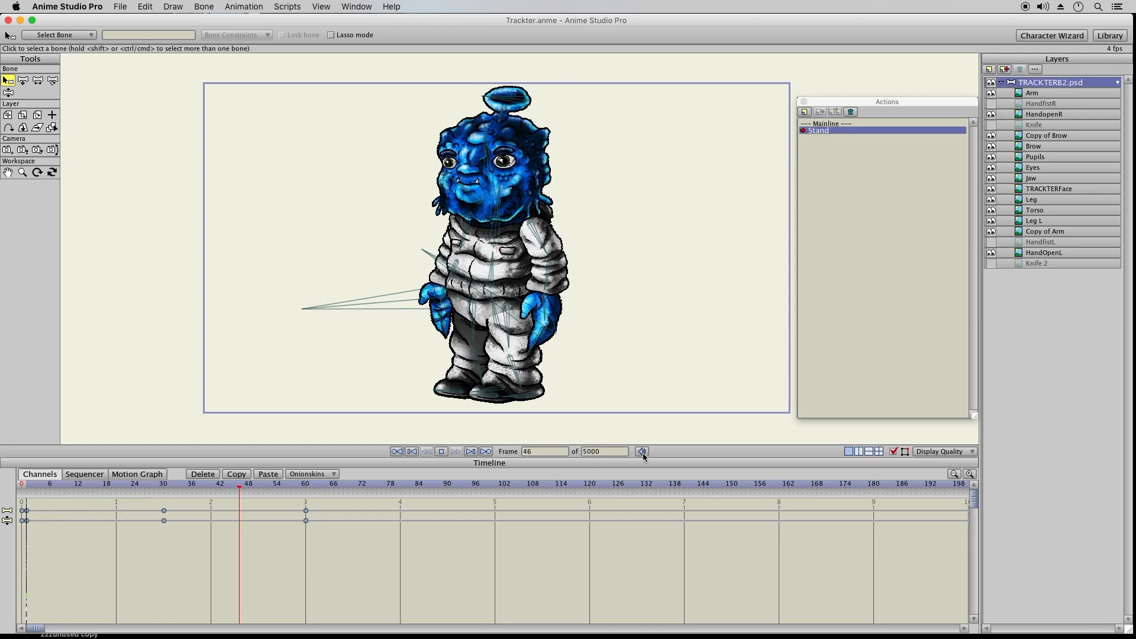
left_click(893, 451)
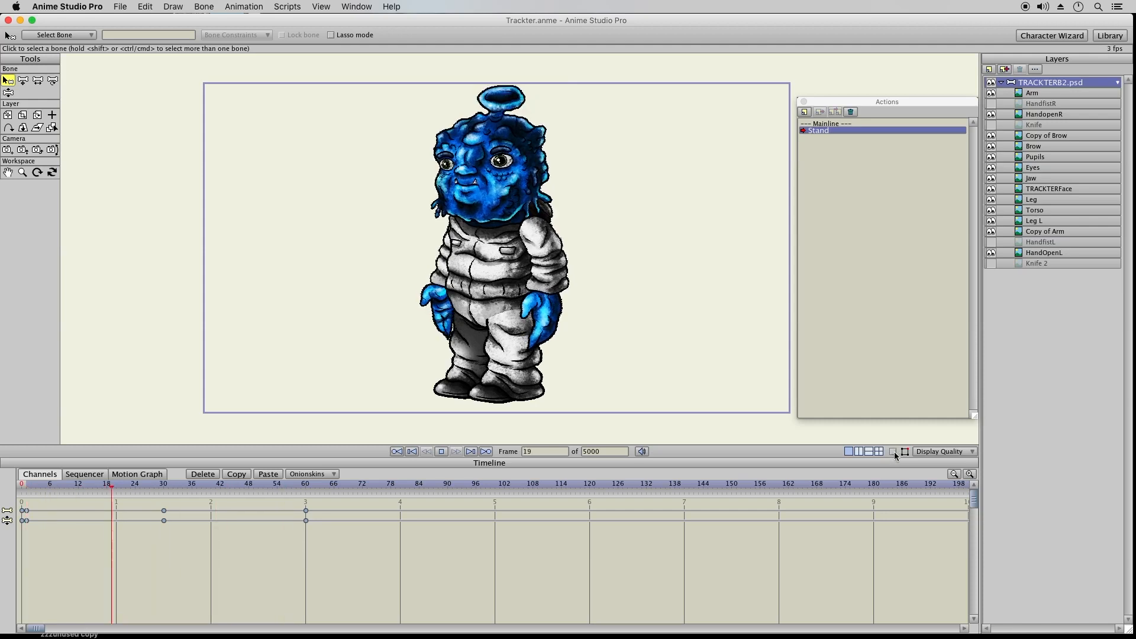
left_click(893, 452)
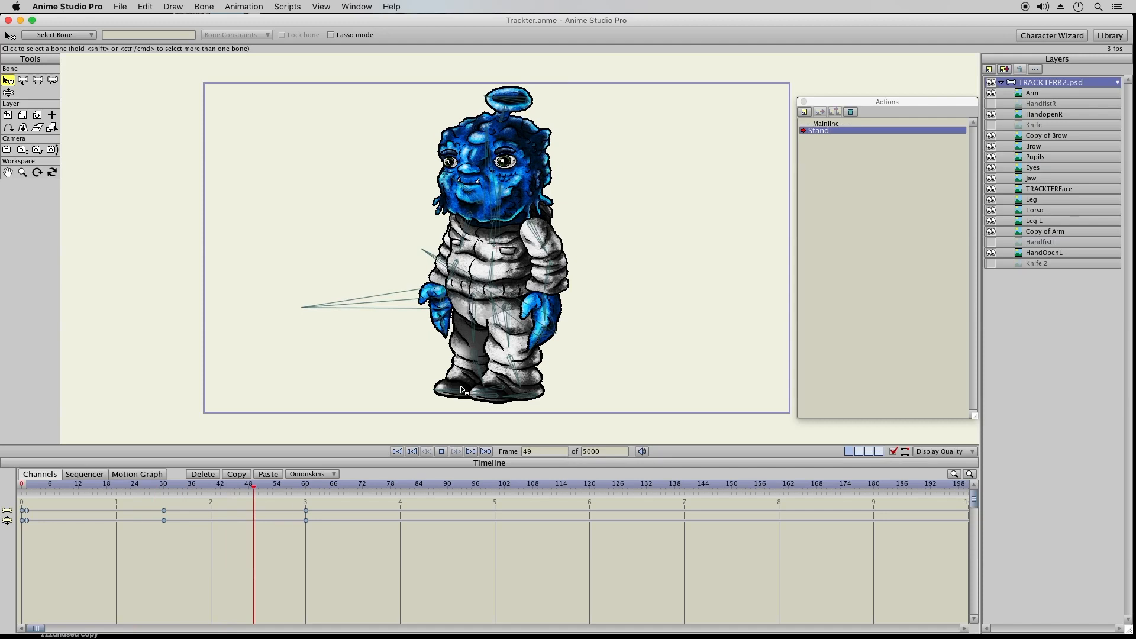
left_click(443, 453)
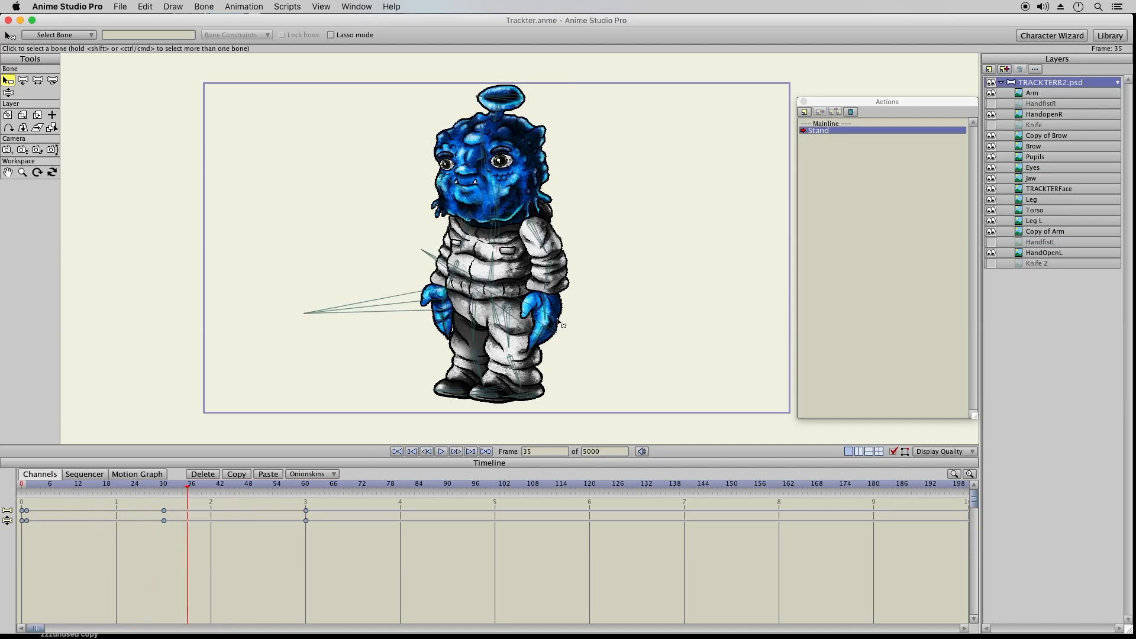
Repose the front and back arms and hands at frame 30, swinging the front hand slightly outward.
left_click(164, 486)
left_click(9, 93)
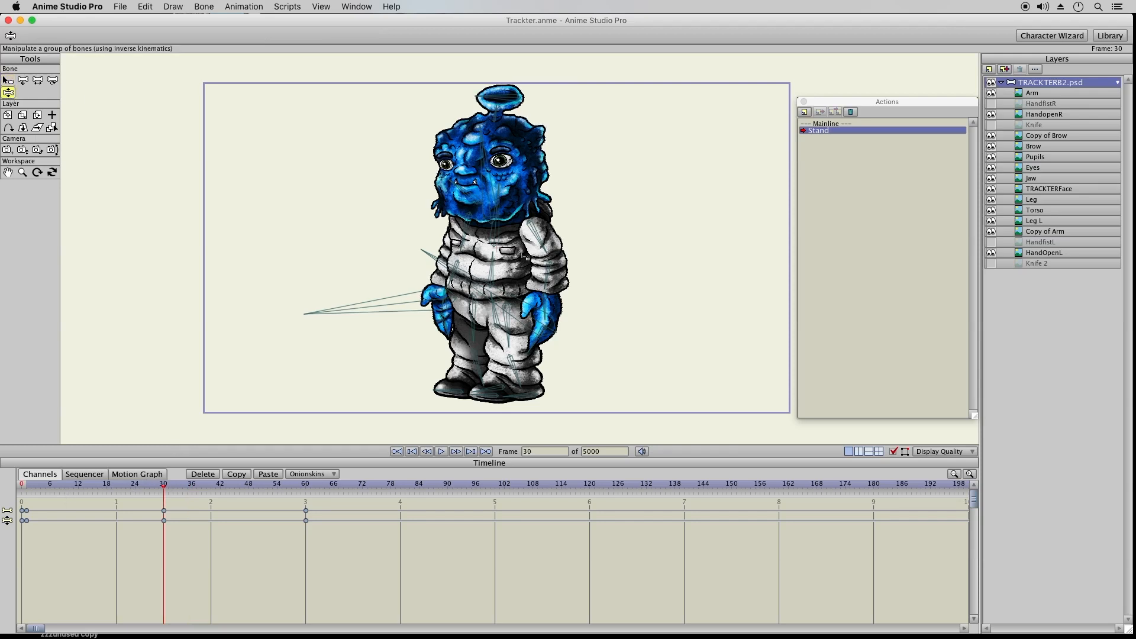
left_click(551, 257)
left_click_drag(551, 258, 557, 313)
left_click(552, 350)
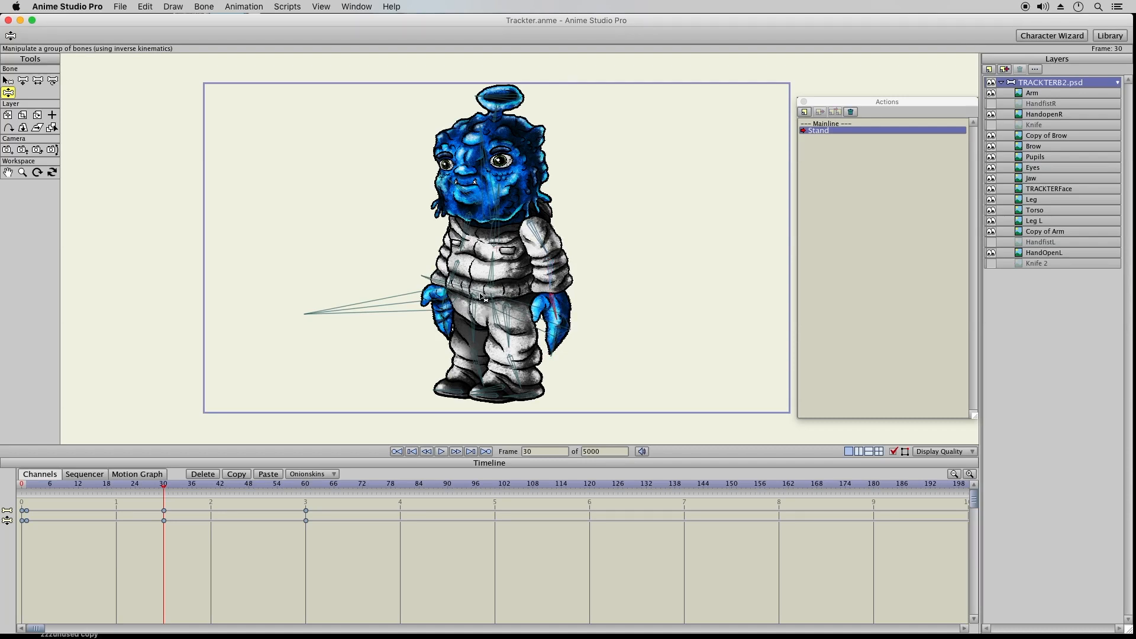
left_click_drag(452, 279, 449, 279)
left_click(440, 331)
left_click_drag(455, 337, 445, 306)
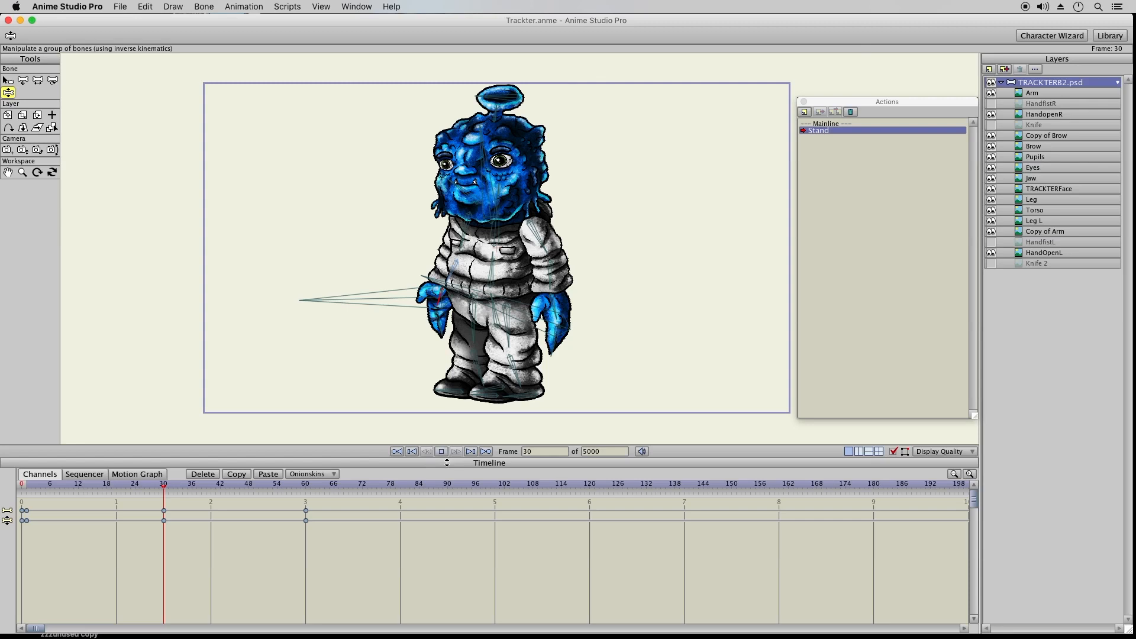
Play back the revised Stand action and delete its bone keyframes at frame 30.
left_click(441, 451)
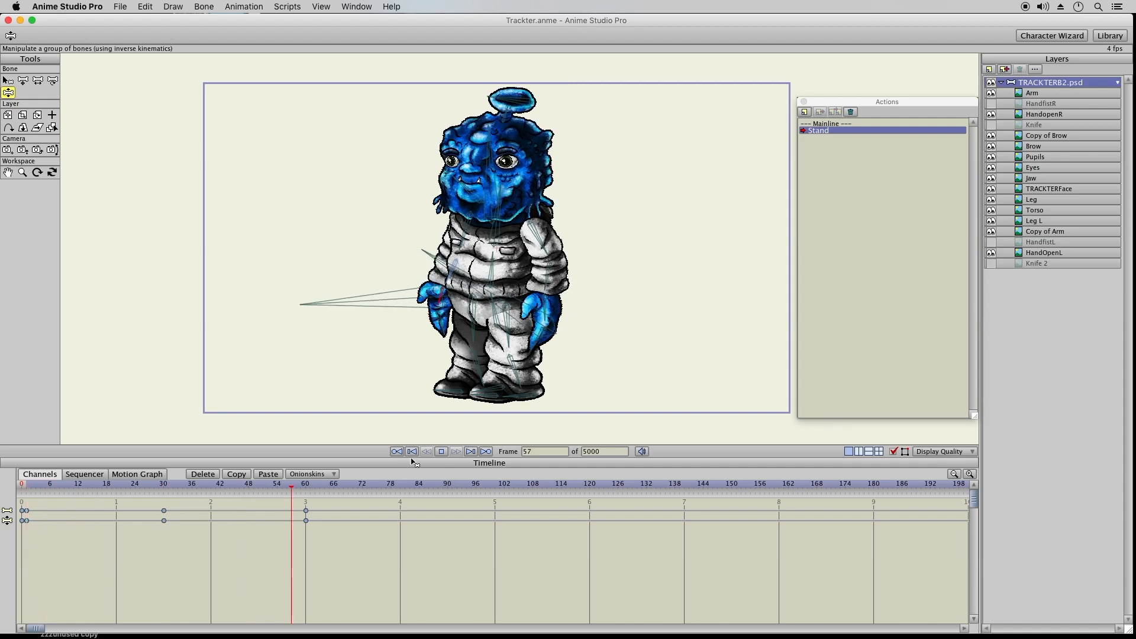
key("space")
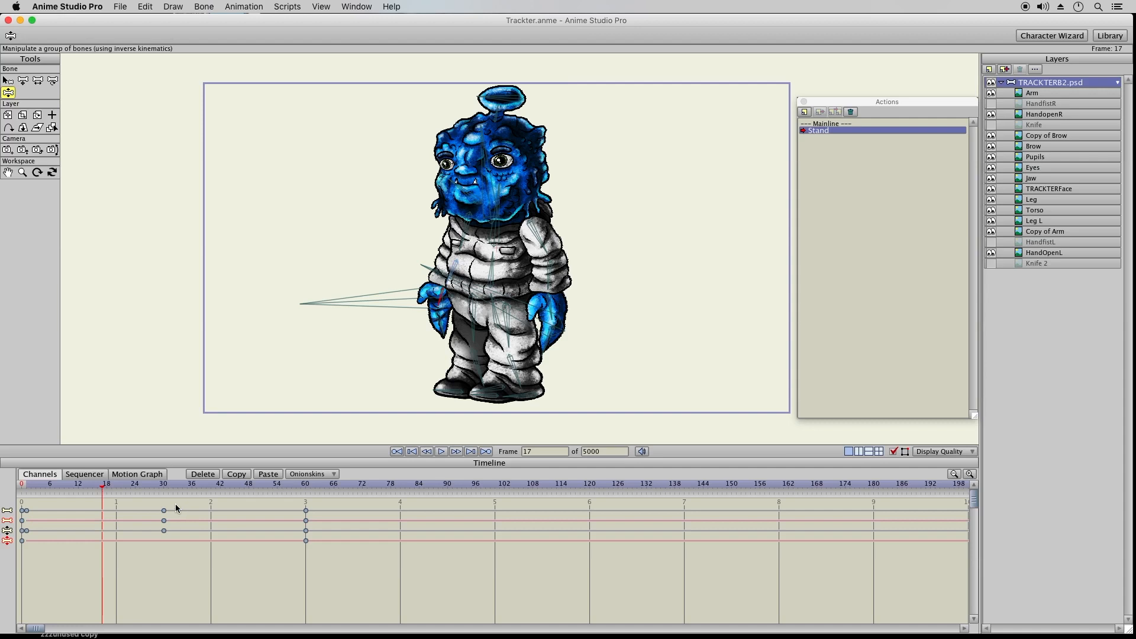
left_click_drag(175, 505, 147, 575)
left_click(207, 474)
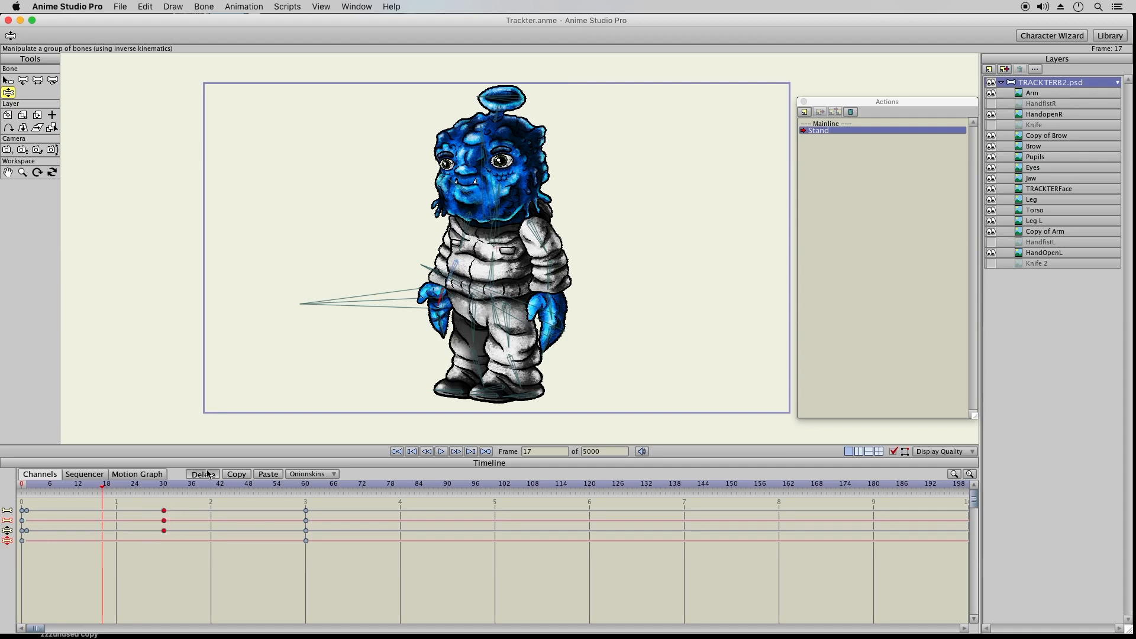
Copy the Stand action's frame 60 keyframes to frame 30 and repose the upper body, head, arms and front hand there.
left_click(164, 487)
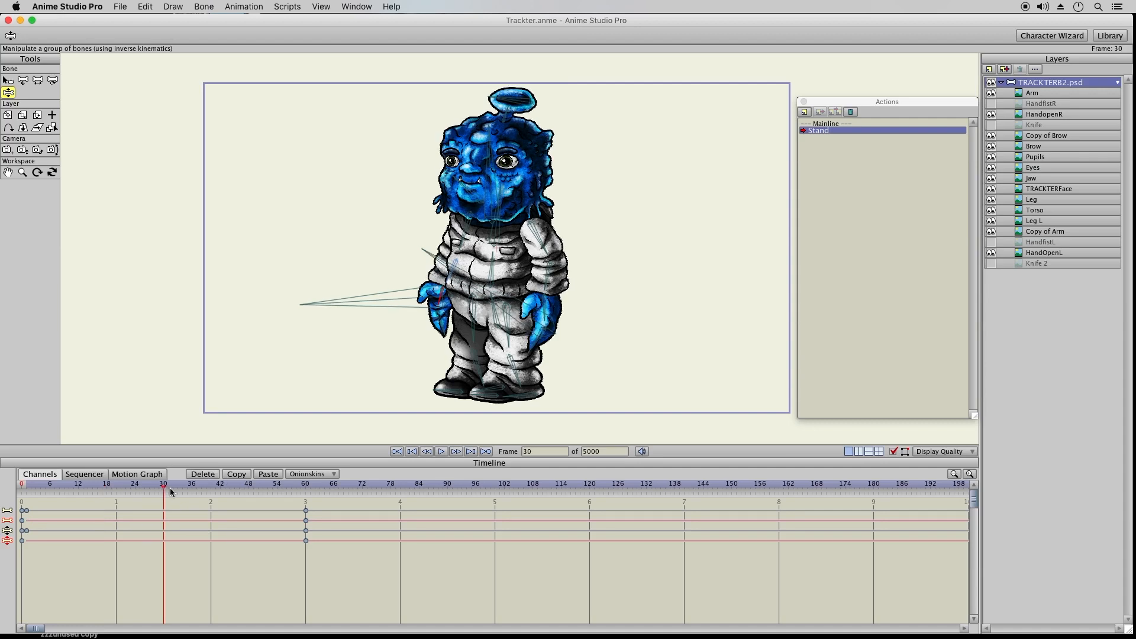
left_click_drag(316, 503, 277, 575)
left_click(175, 508)
left_click_drag(495, 239, 495, 233)
left_click_drag(494, 169, 509, 167)
left_click_drag(551, 283, 548, 288)
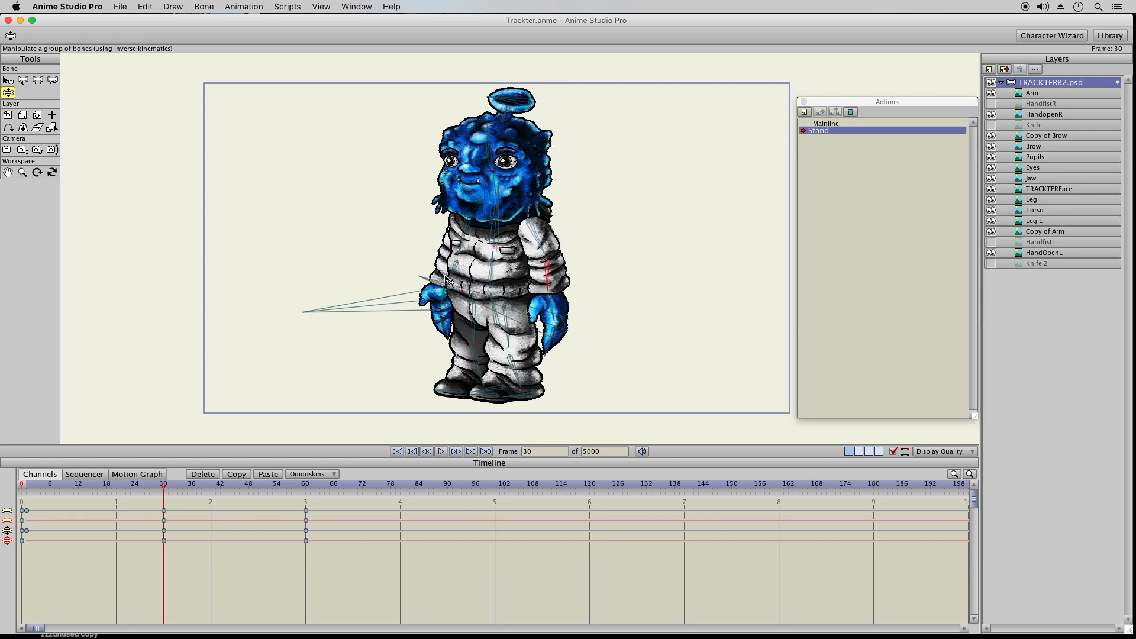
left_click_drag(447, 280, 459, 248)
left_click(459, 247)
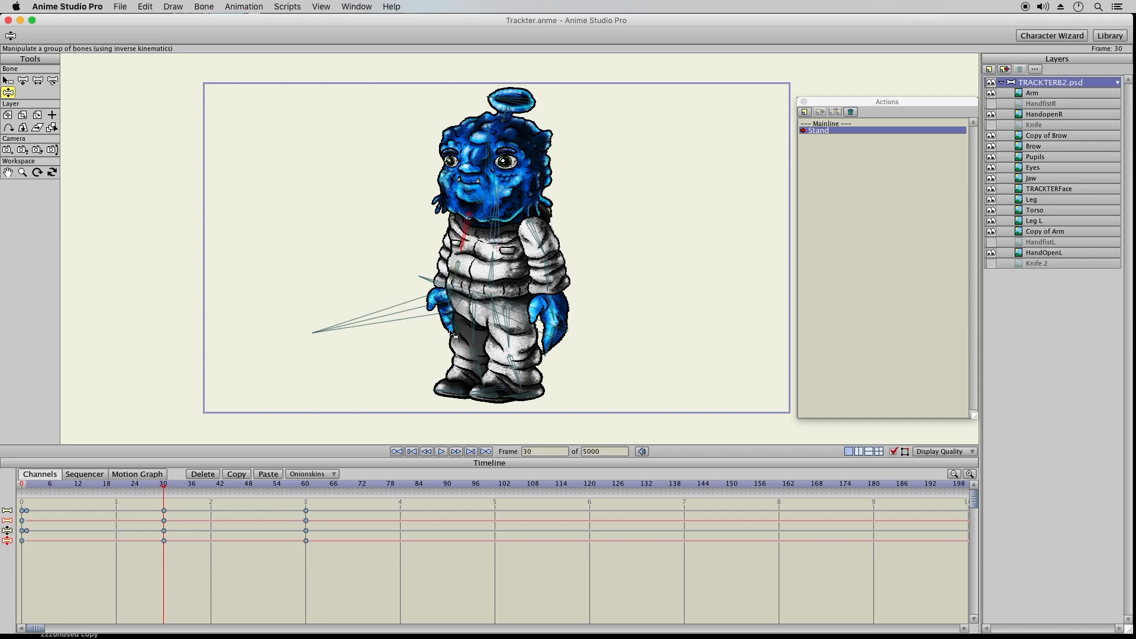
left_click(549, 361)
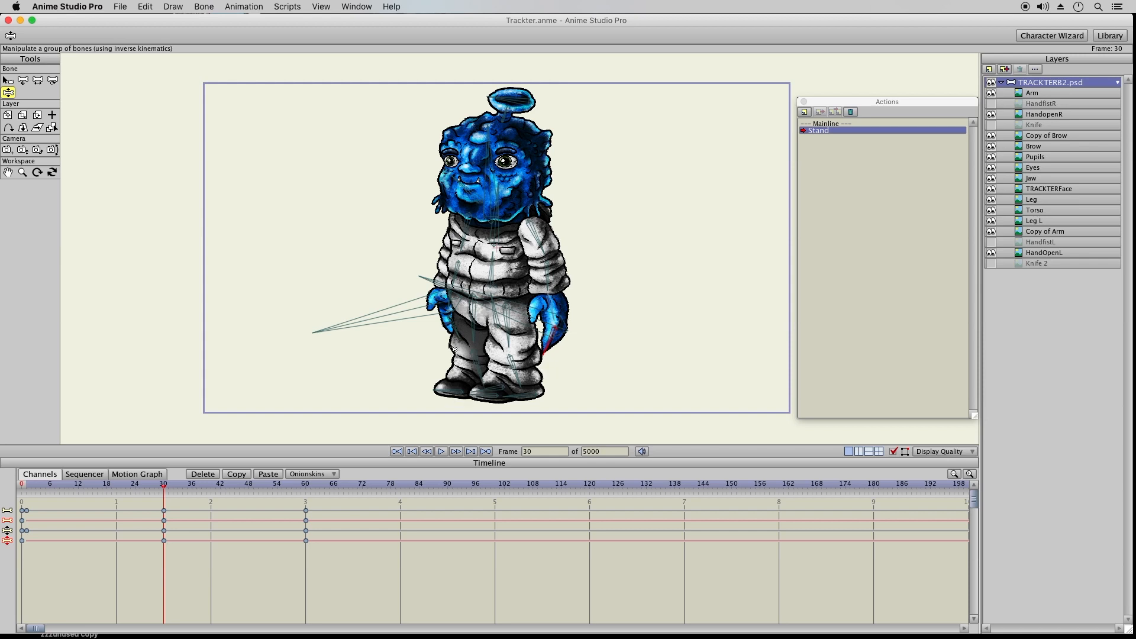
Play back the Stand action, stop it and delete the bone keyframes at frame 30.
left_click(445, 452)
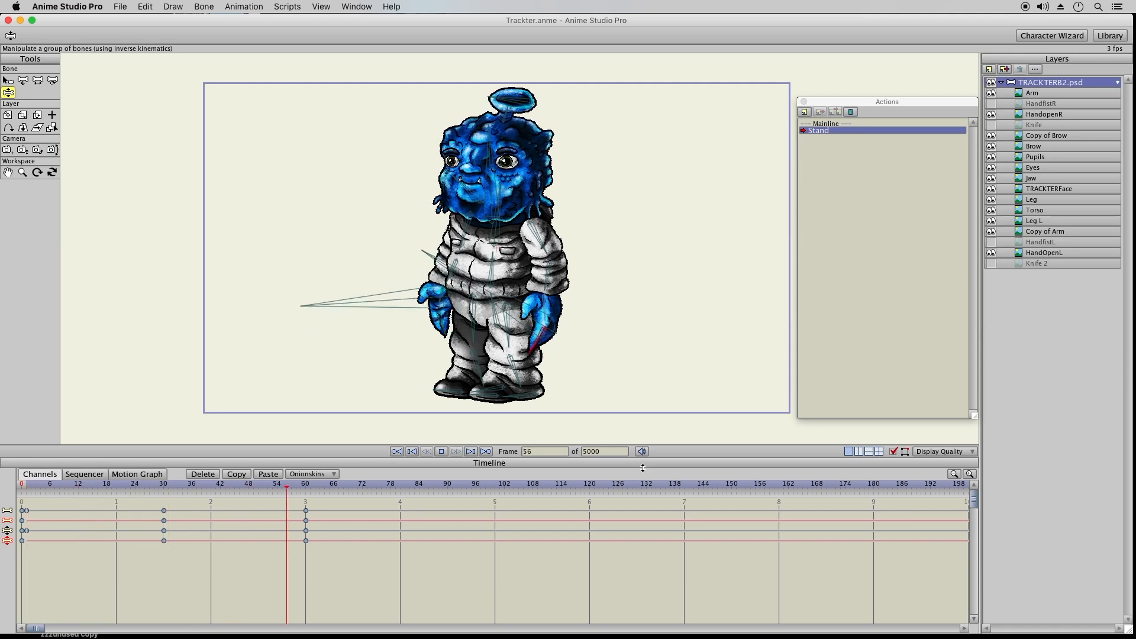
left_click(441, 452)
left_click(166, 520)
left_click(167, 520)
left_click(203, 474)
Copy the frame 60 keyframes to frame 30 and slightly repose the upper body, front forearm and back arm.
left_click_drag(314, 503, 280, 580)
left_click(269, 475)
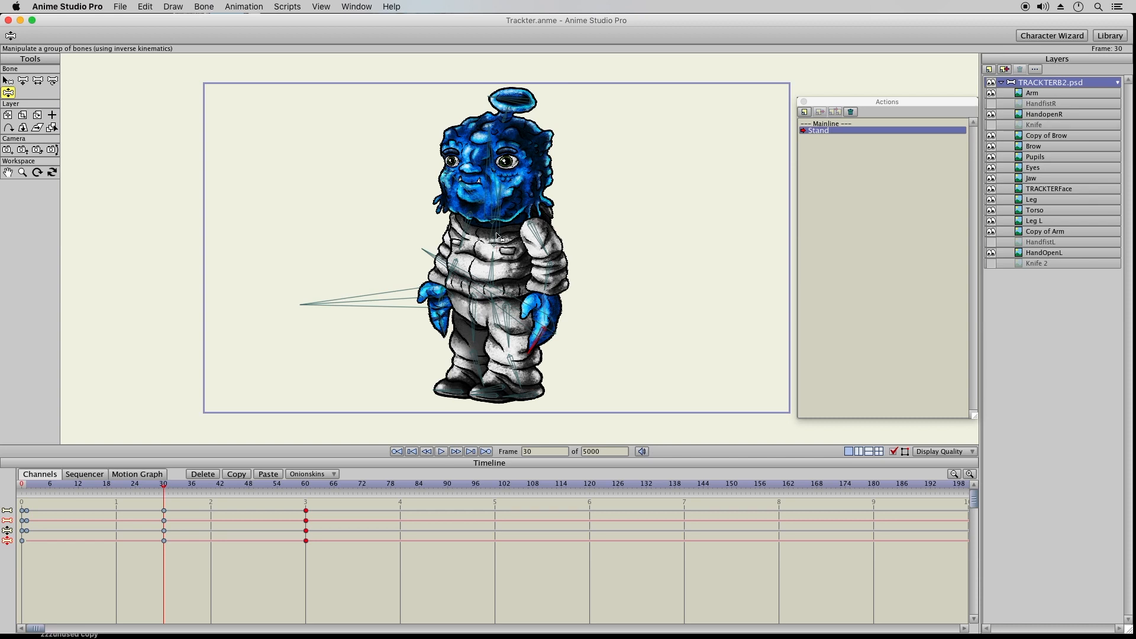
left_click_drag(497, 235, 528, 249)
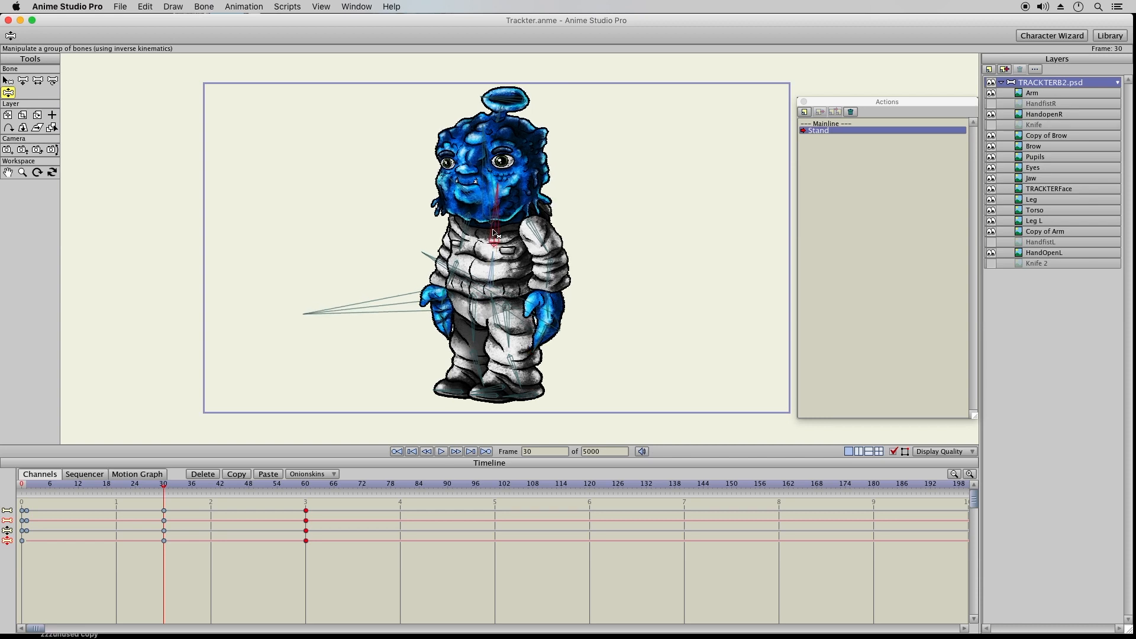
left_click(553, 283)
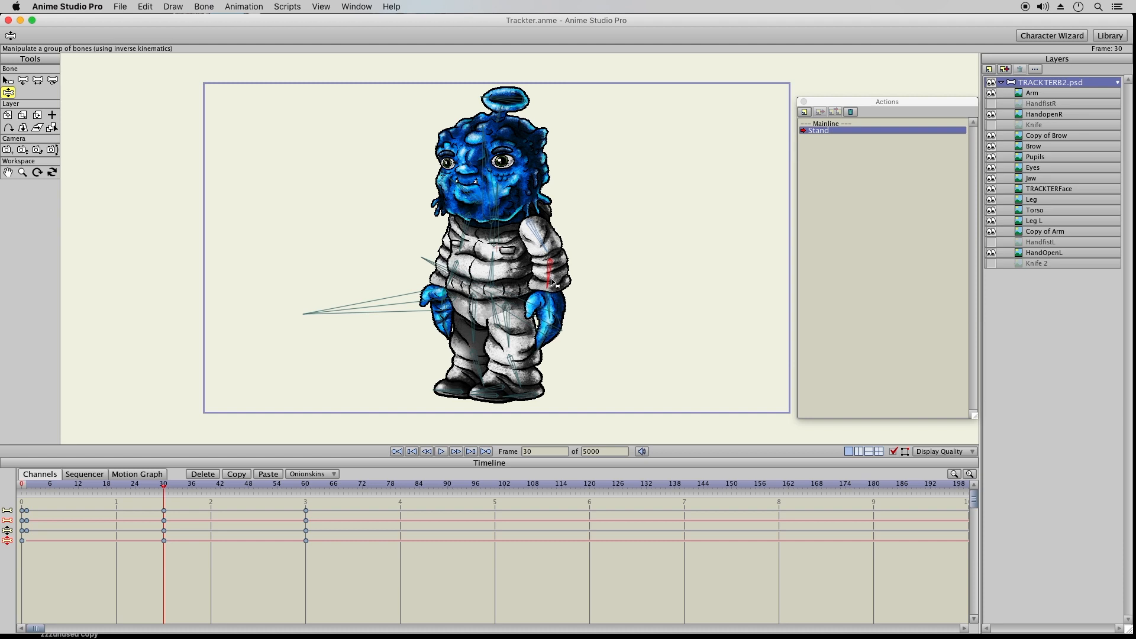
left_click(450, 283)
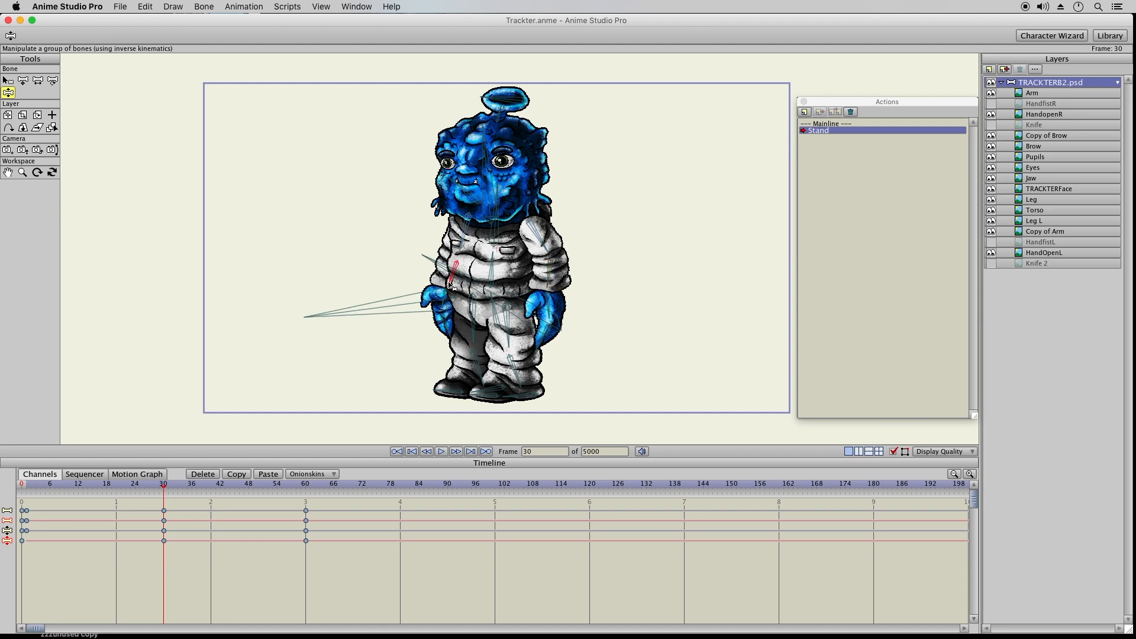
left_click(473, 249)
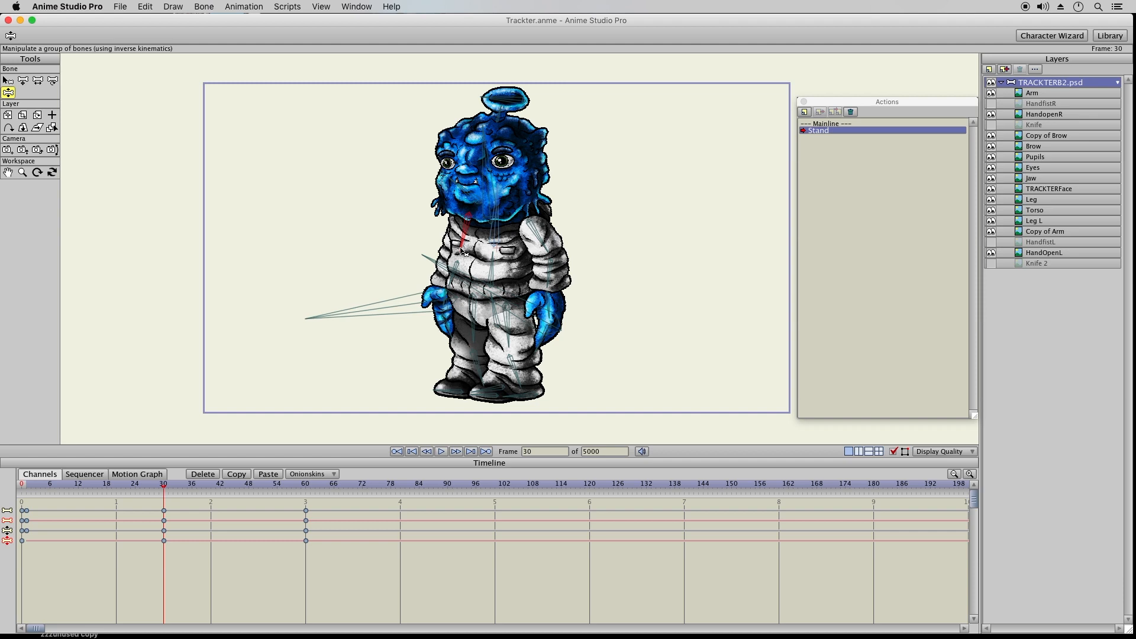
Tilt the head slightly toward the back arm at frame 30 and play back the Stand action.
left_click_drag(489, 149, 486, 146)
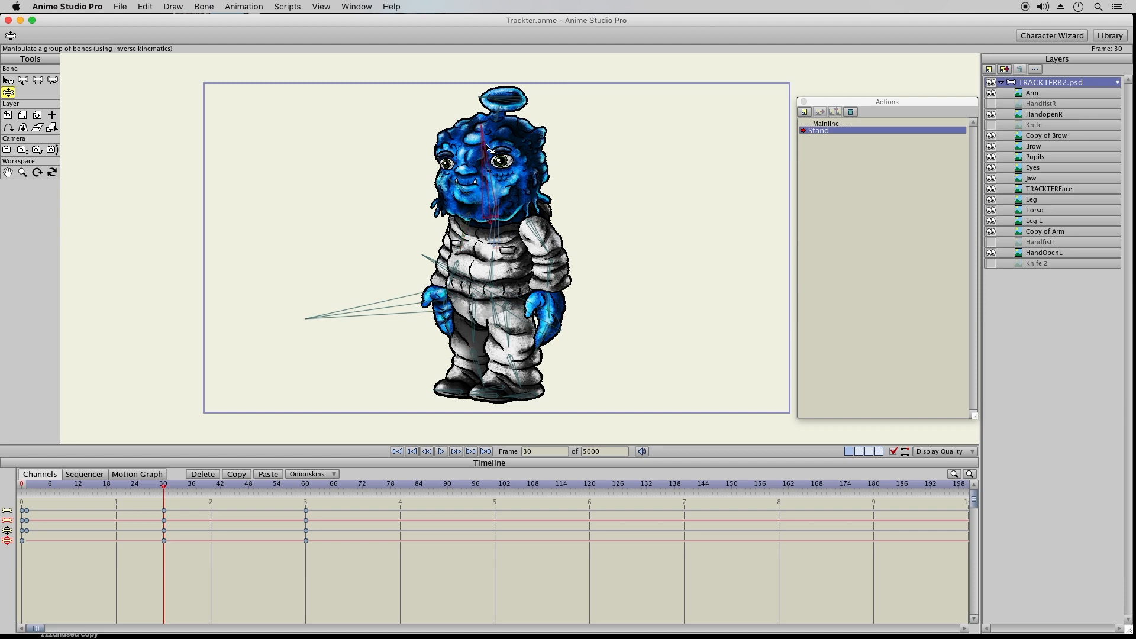
left_click(482, 99)
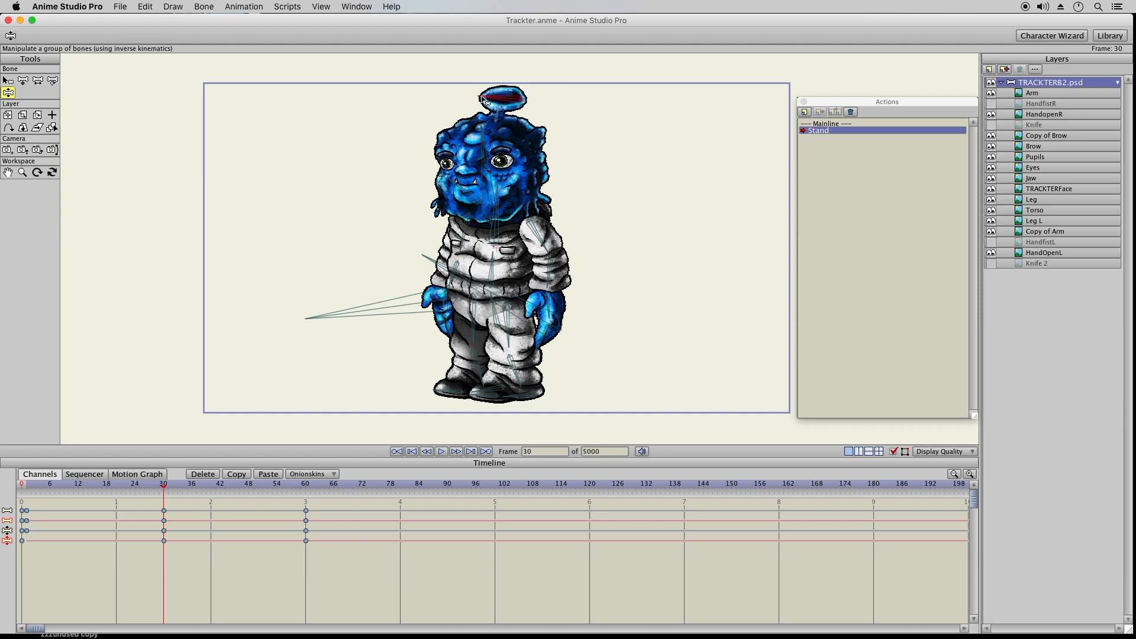
left_click(483, 165)
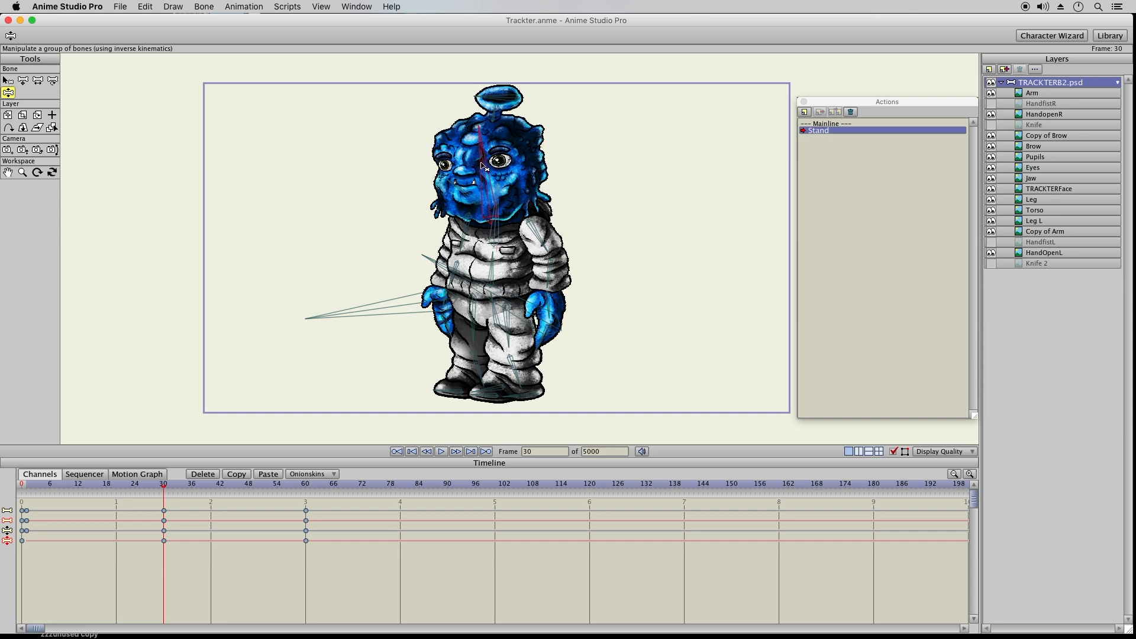
left_click(440, 451)
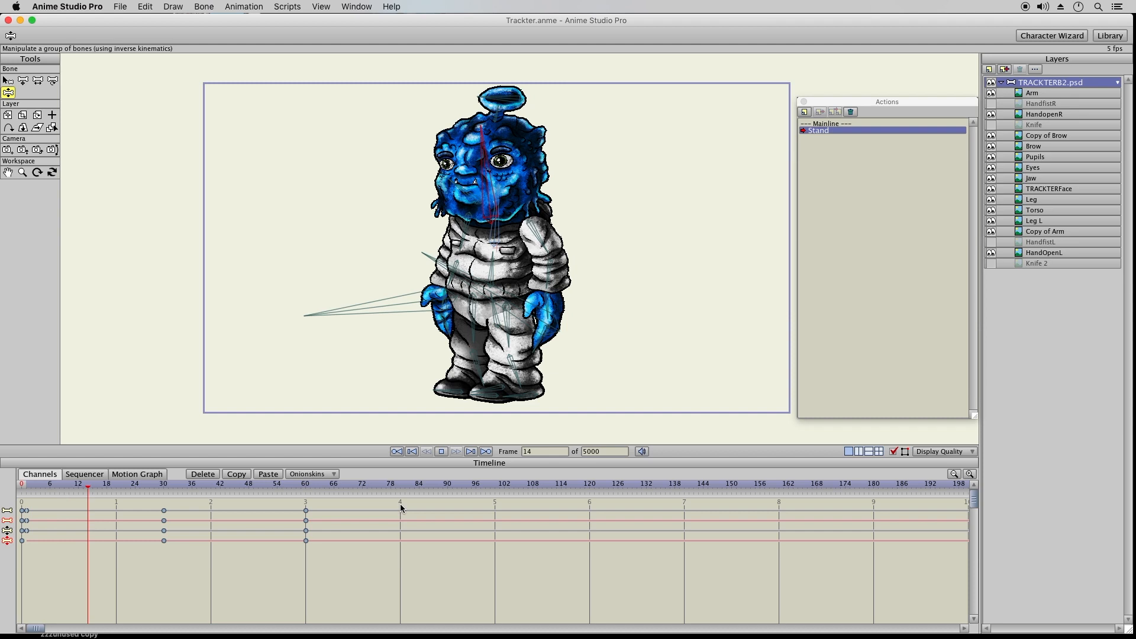
left_click(441, 452)
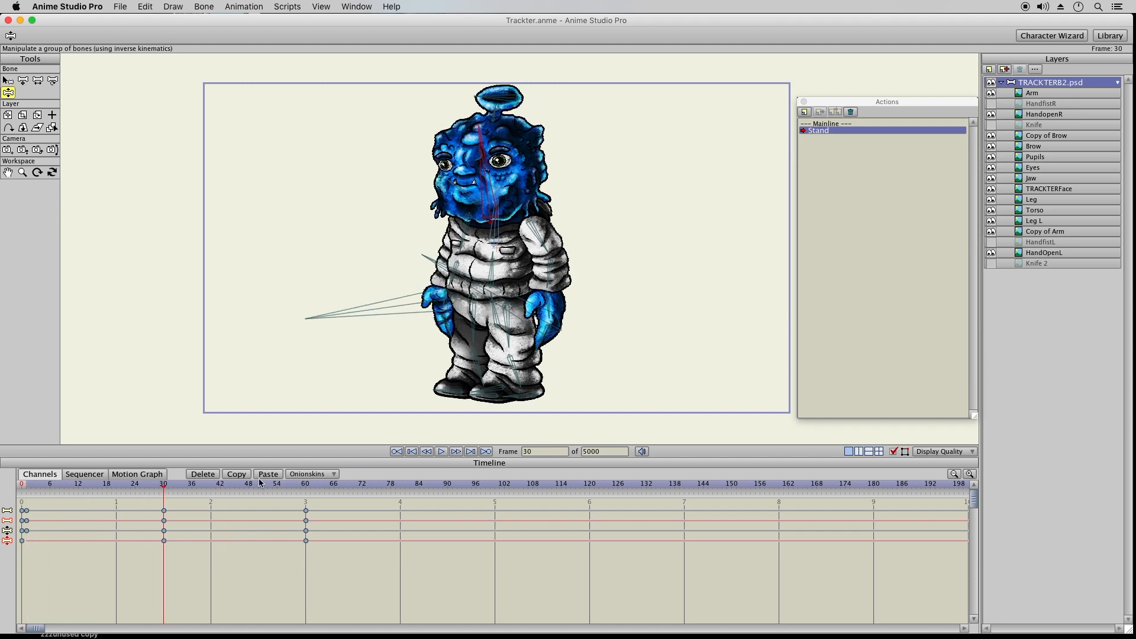
Straighten the head at frame 30 and replay the Stand action.
left_click_drag(486, 136, 488, 136)
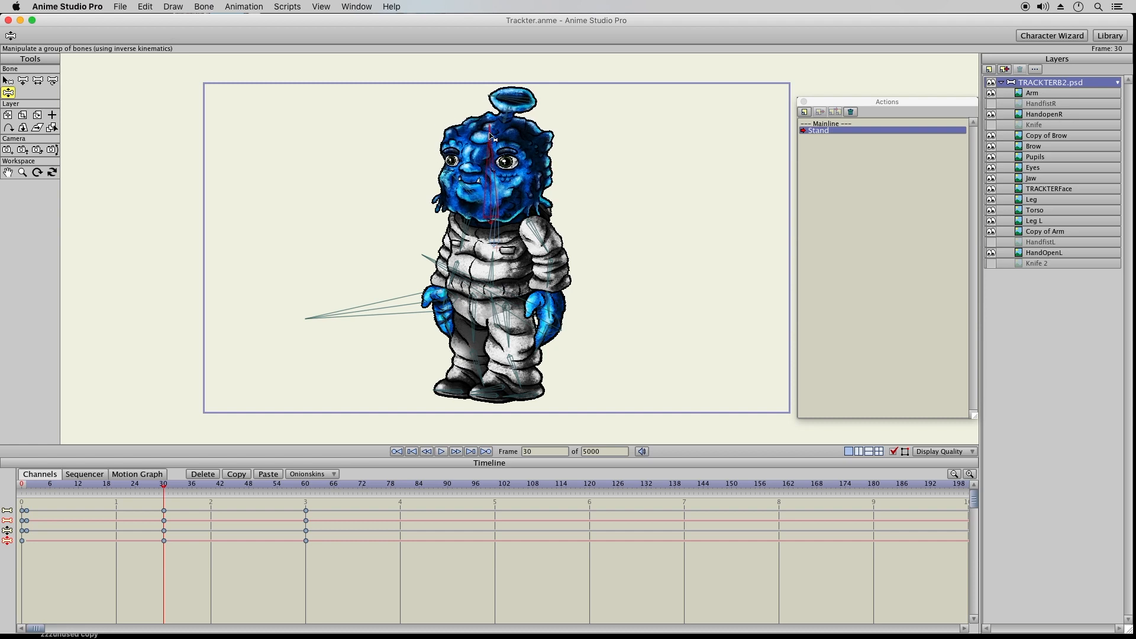
left_click(442, 452)
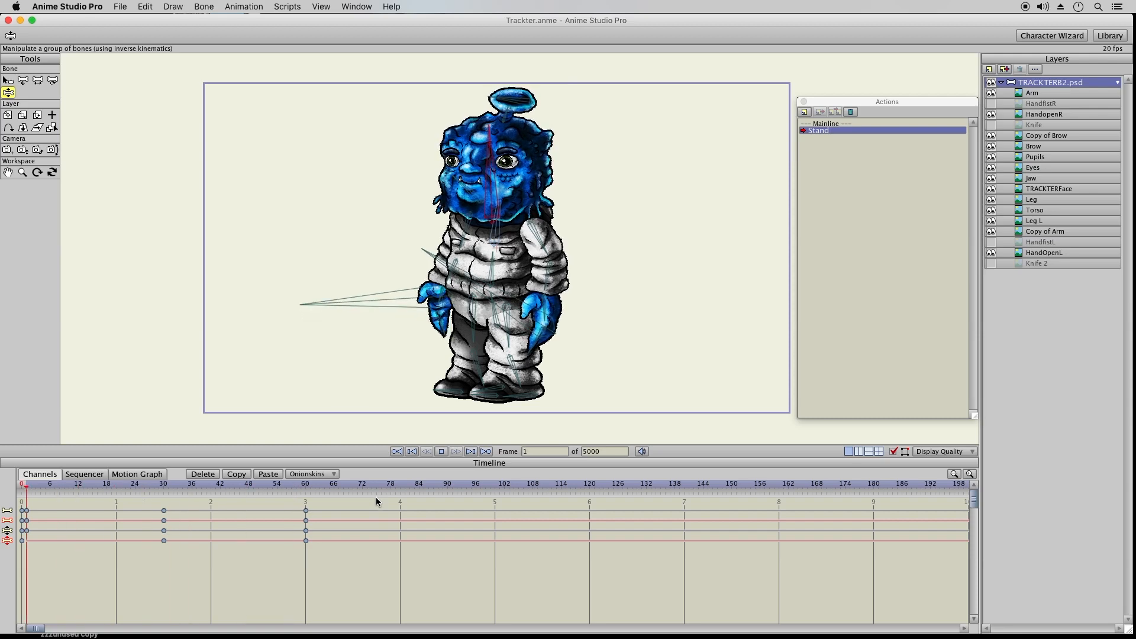
left_click(441, 452)
Move the hip bone slightly down at frame 30 so the whole body lowers.
left_click(163, 488)
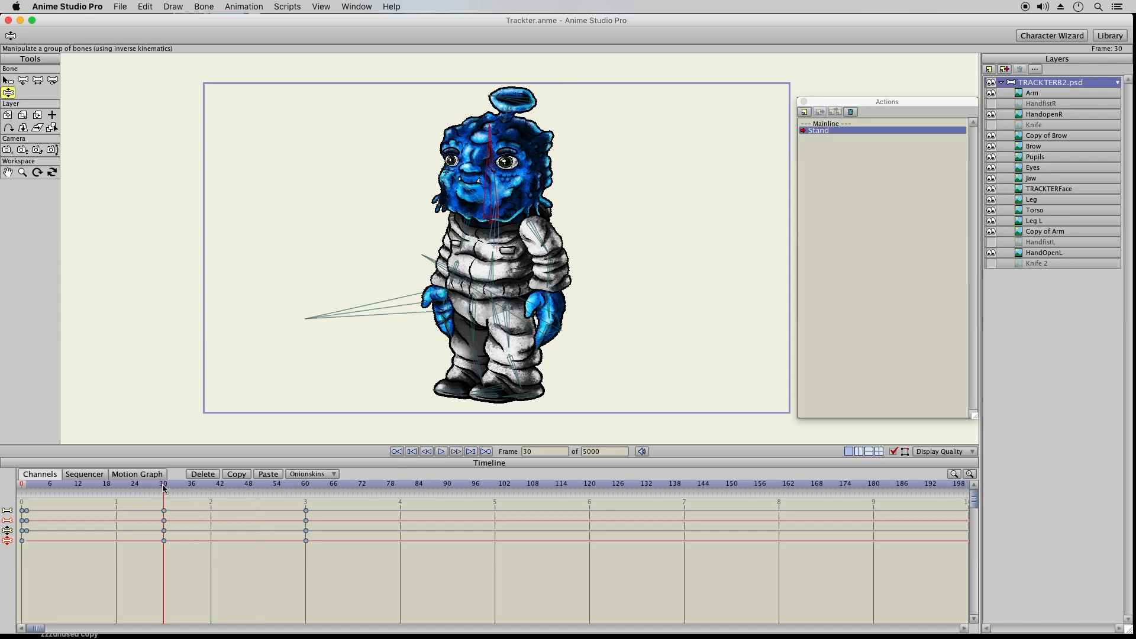
left_click(23, 81)
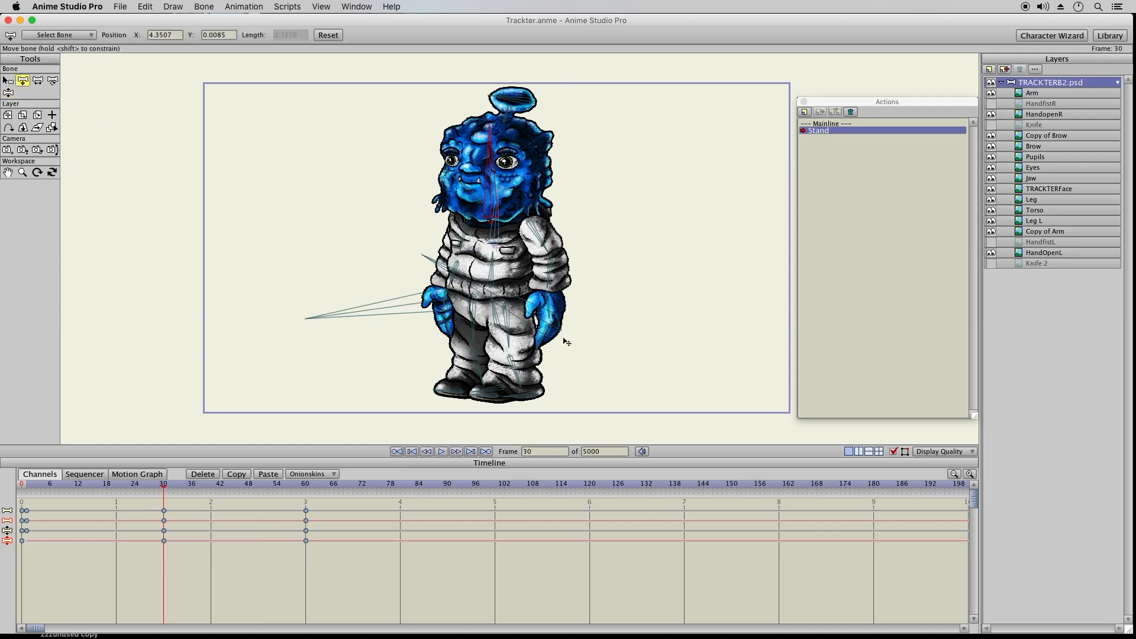
left_click(494, 317)
left_click_drag(494, 318, 496, 320)
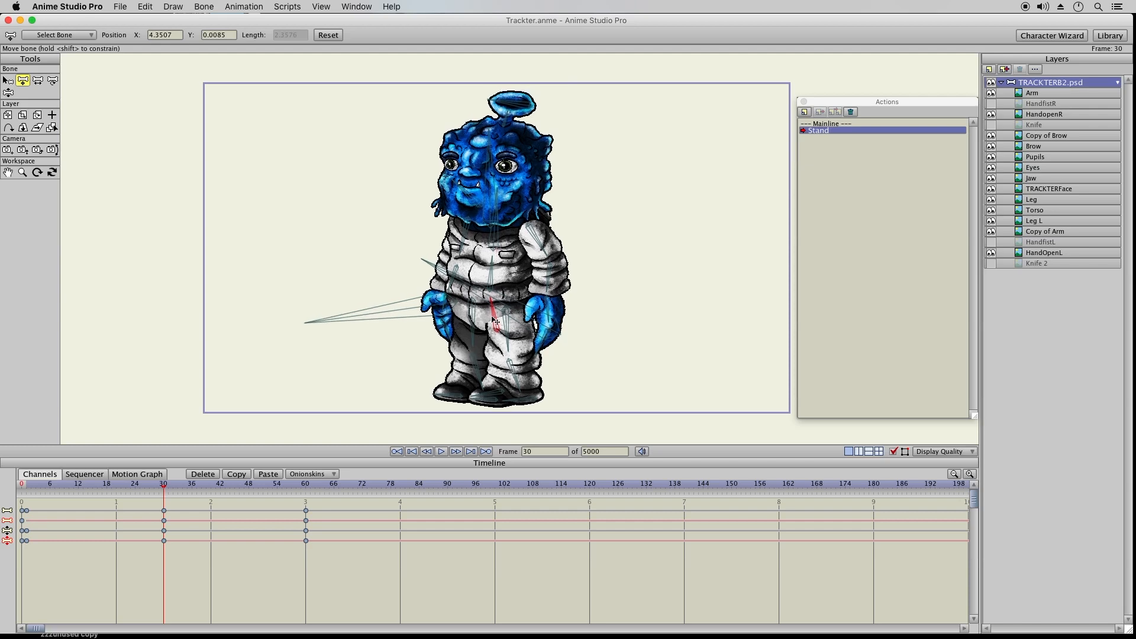
Readjust the leg and foot bones at frame 30 to plant both feet under the lowered body.
left_click(8, 93)
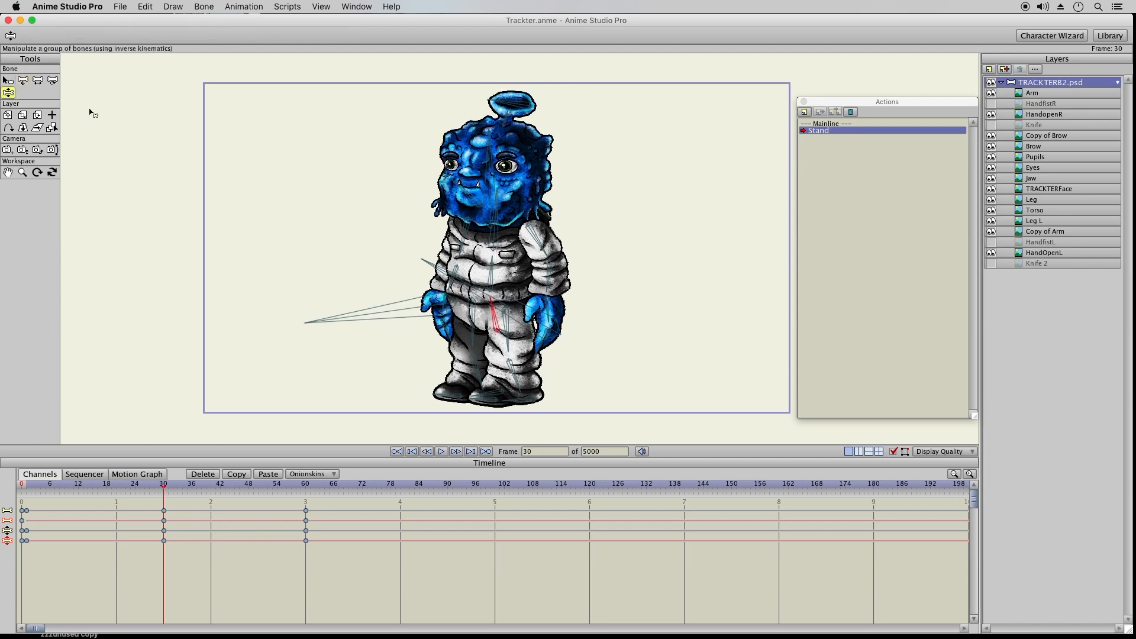
left_click(516, 384)
left_click_drag(518, 385, 512, 400)
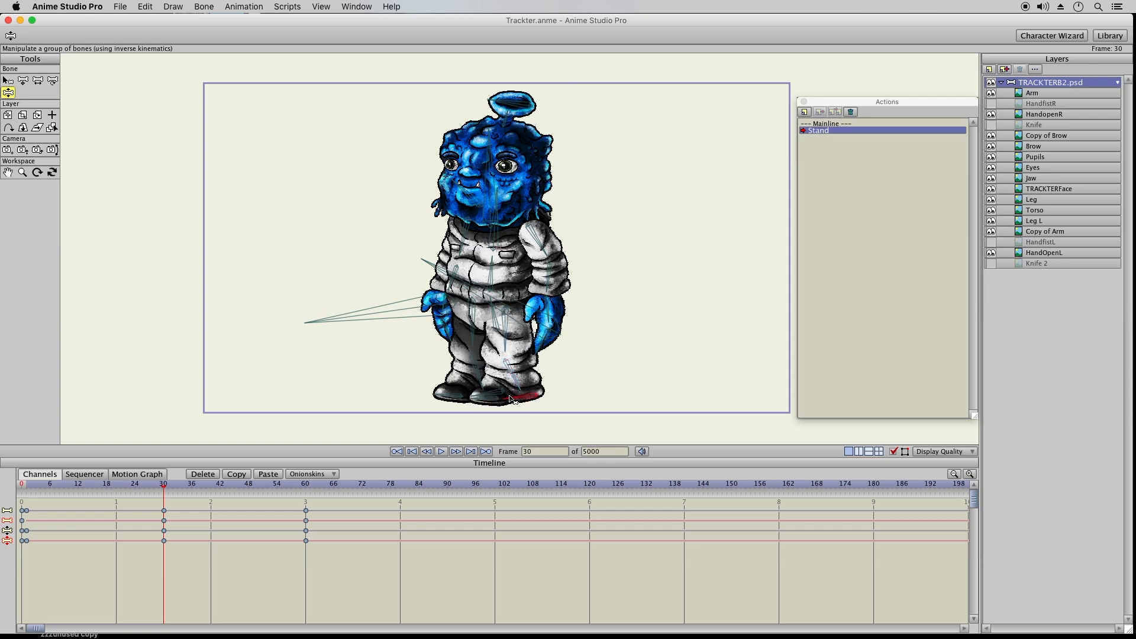
left_click(484, 384)
left_click_drag(484, 385, 475, 400)
left_click(477, 401)
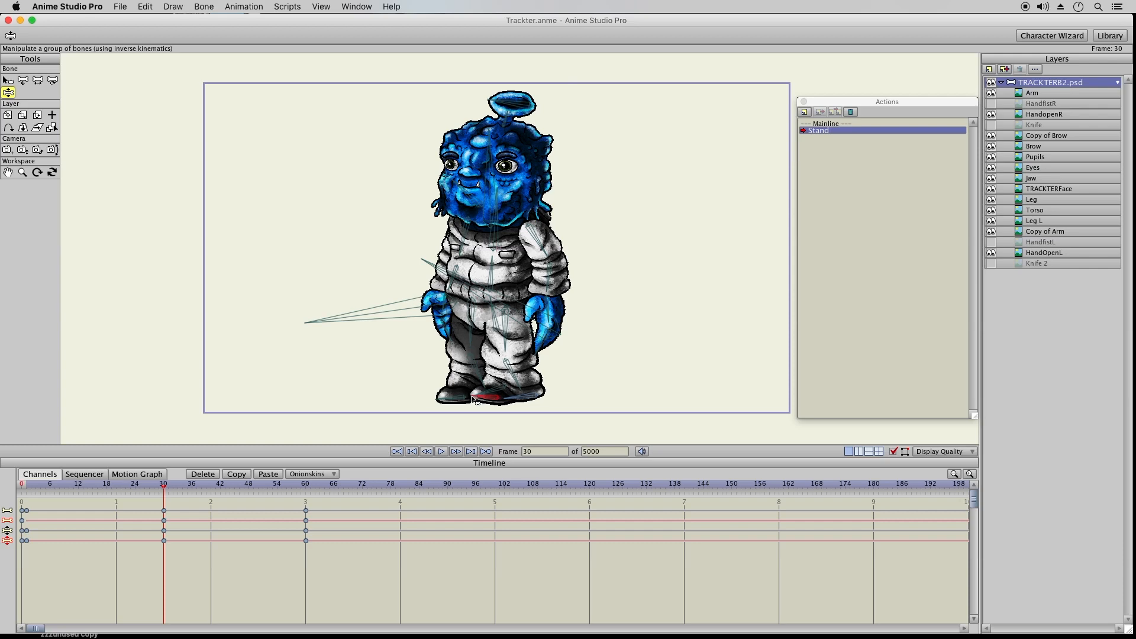
left_click_drag(477, 402, 477, 392)
Play back the Stand action, hide the bone overlay and return to frame 1.
left_click(442, 451)
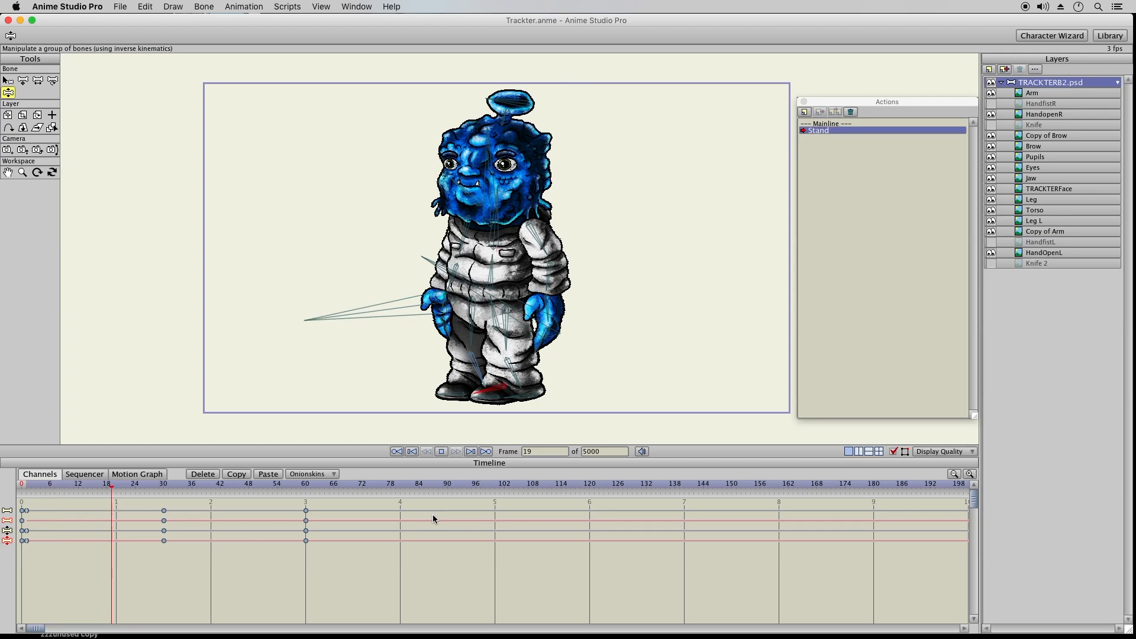
left_click(893, 451)
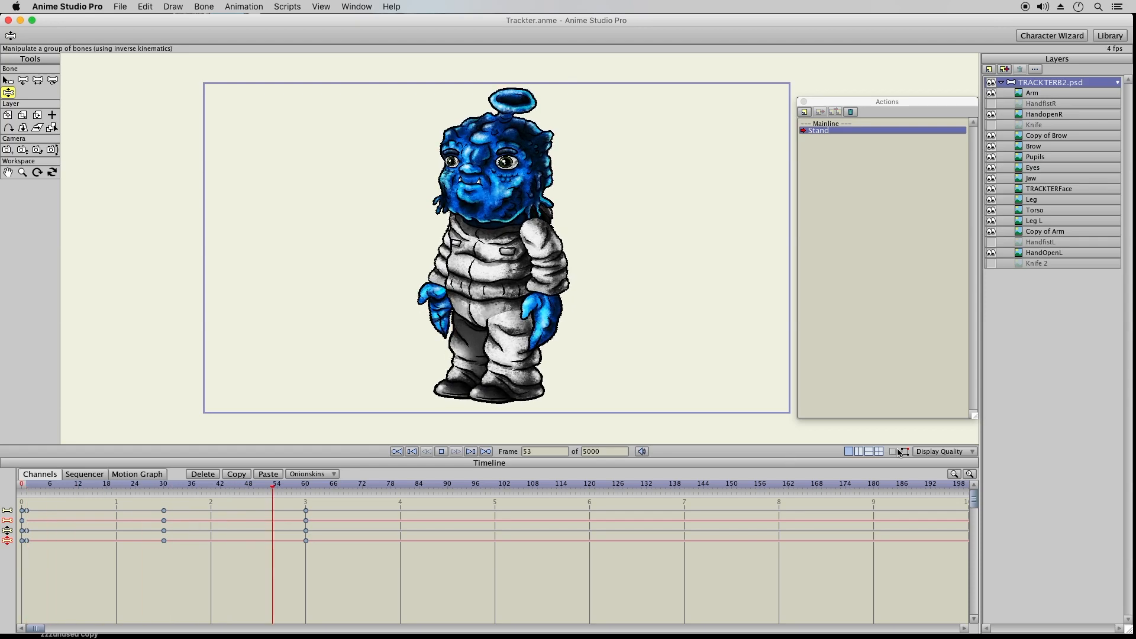
left_click(26, 486)
left_click(27, 485)
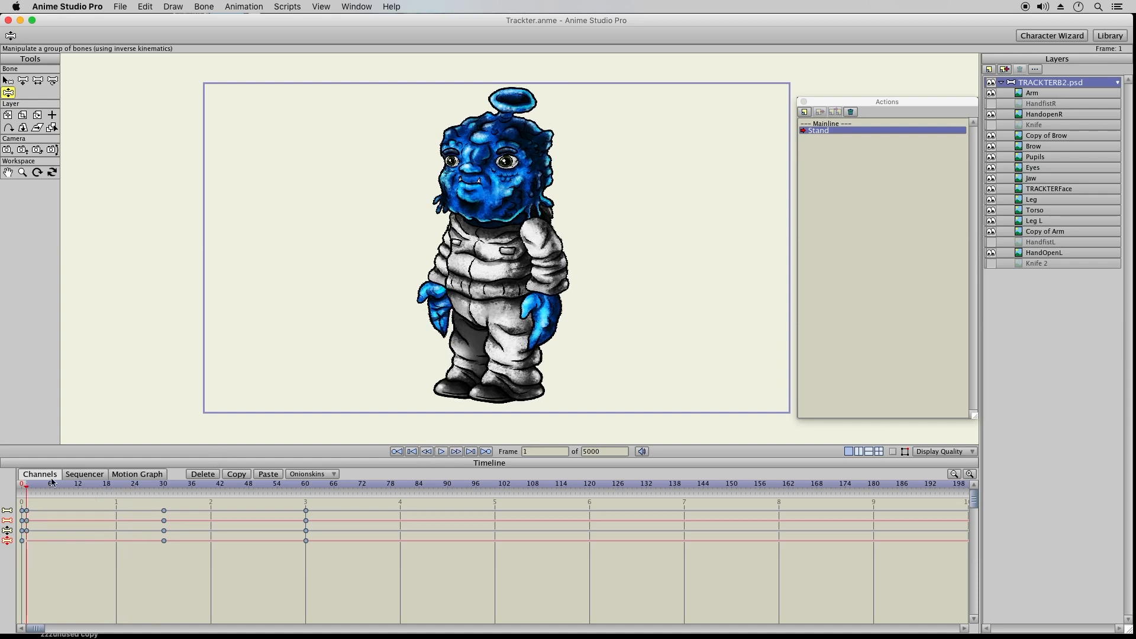
Return to the Mainline timeline, scrub through it and insert a copy of the Stand action at frame 1.
left_click(827, 124)
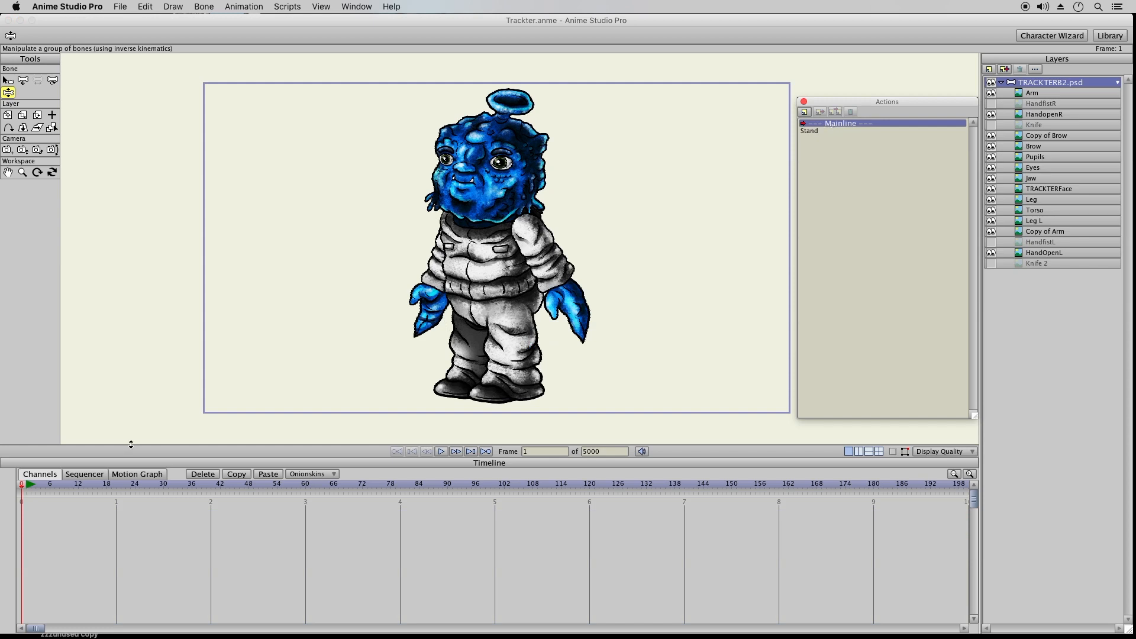
left_click(29, 486)
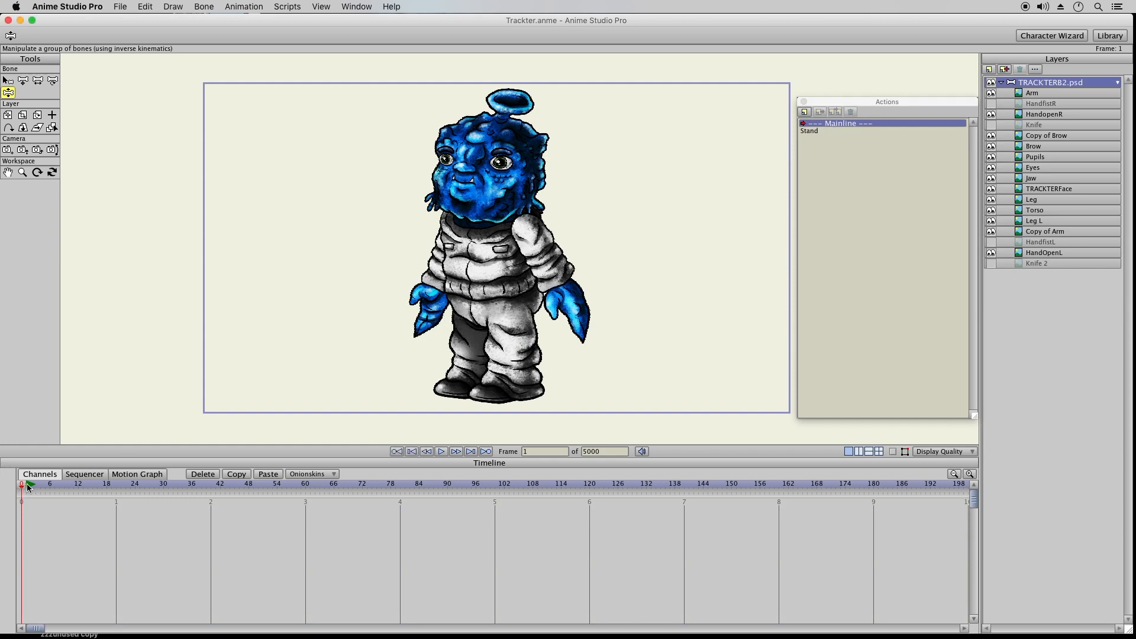
left_click_drag(29, 487, 396, 491)
left_click_drag(40, 487, 26, 487)
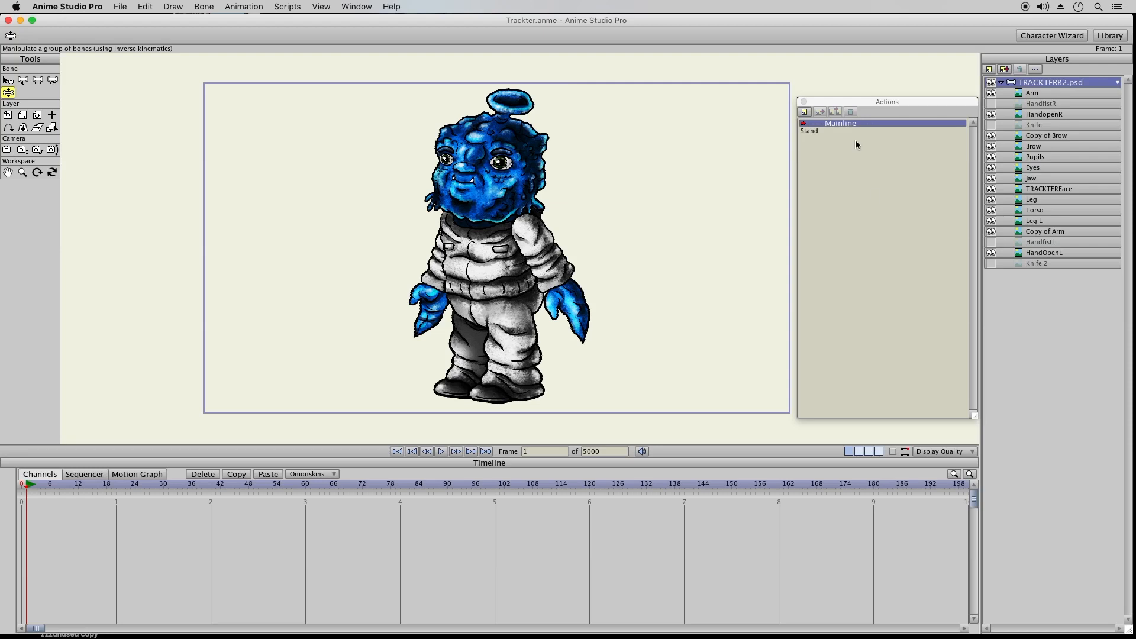
left_click(821, 131)
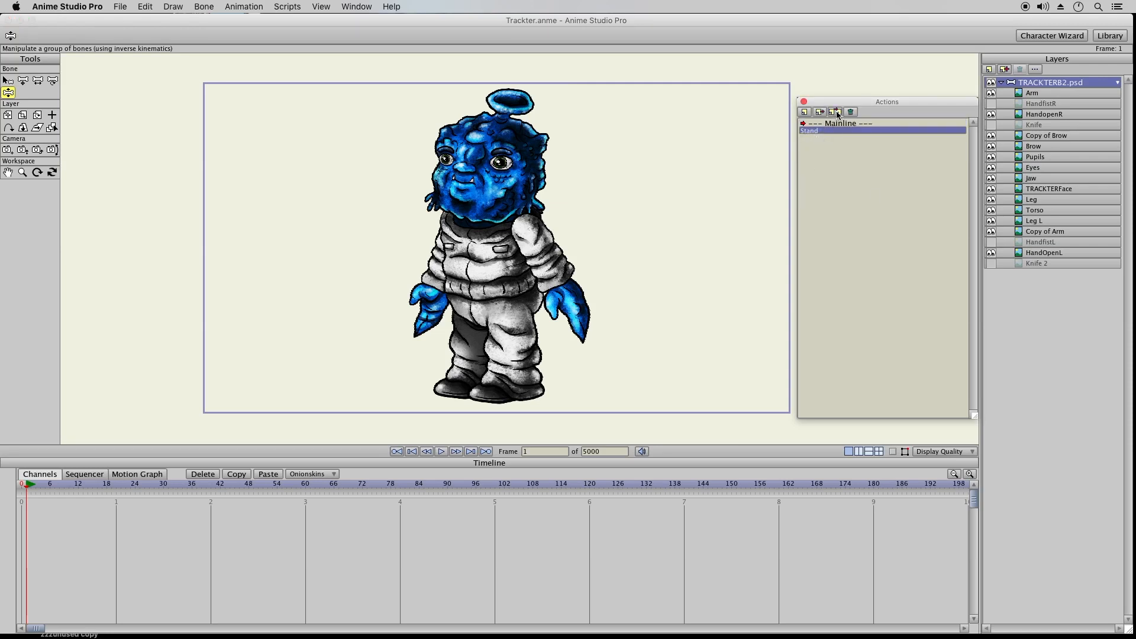
left_click(838, 114)
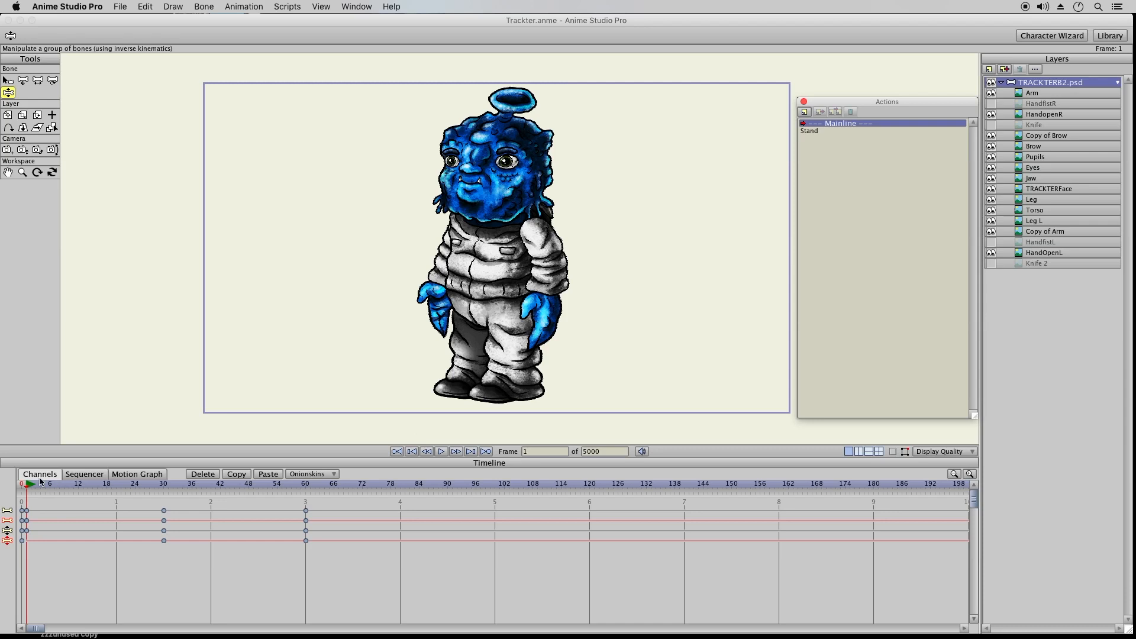
Delete the inserted Stand keyframes at frames 30 and 60 from the Mainline and return to frame 1.
left_click_drag(32, 489, 110, 577)
left_click(215, 474)
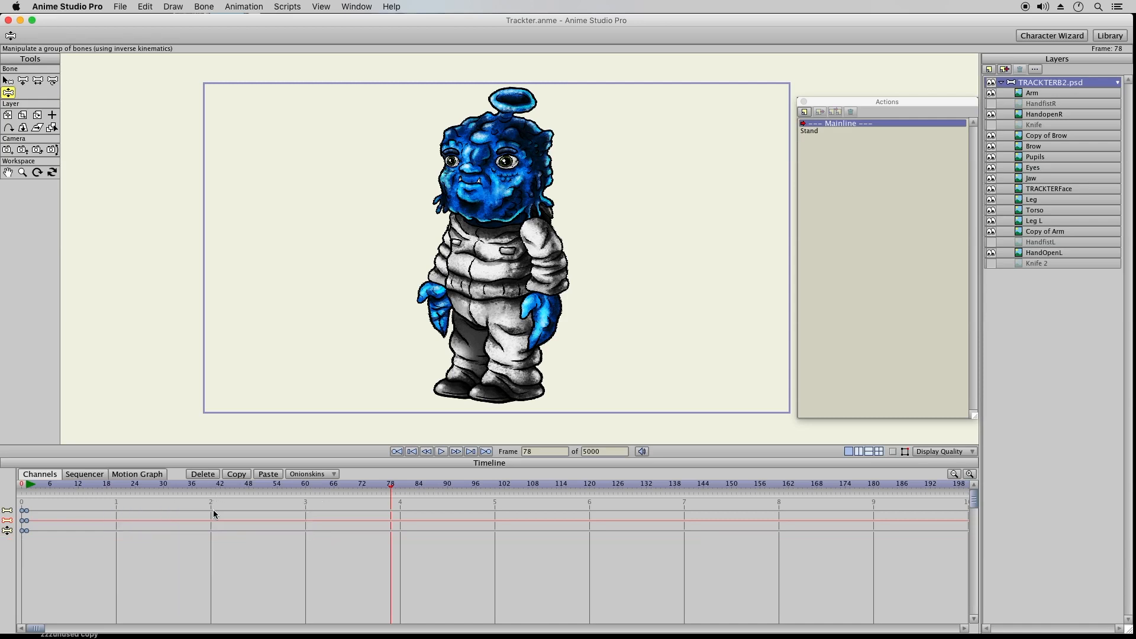
left_click(26, 486)
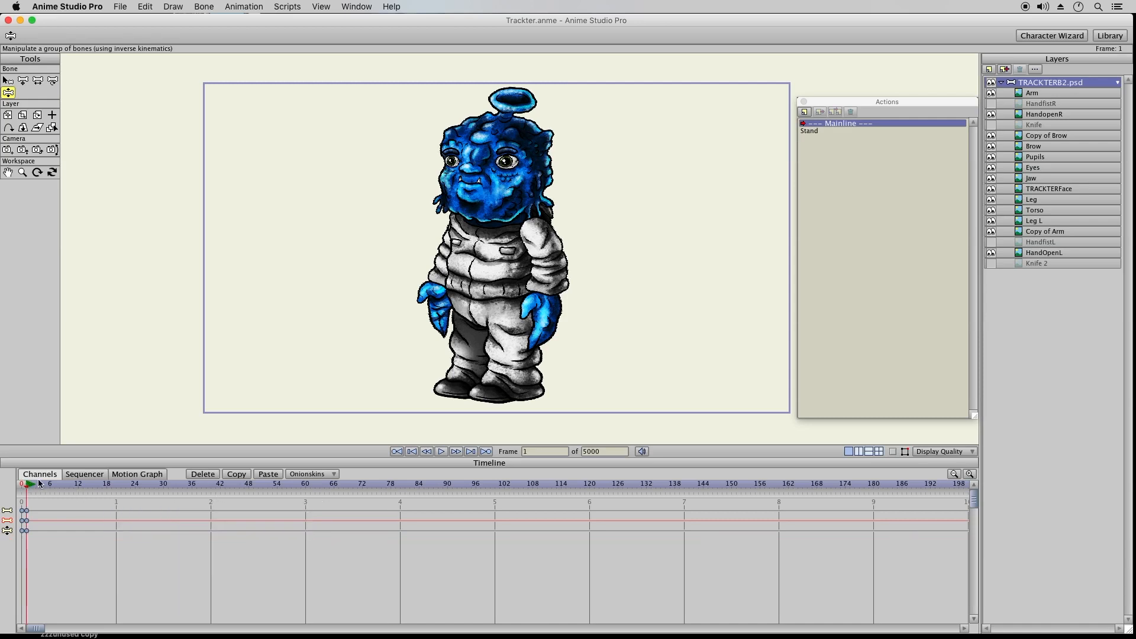